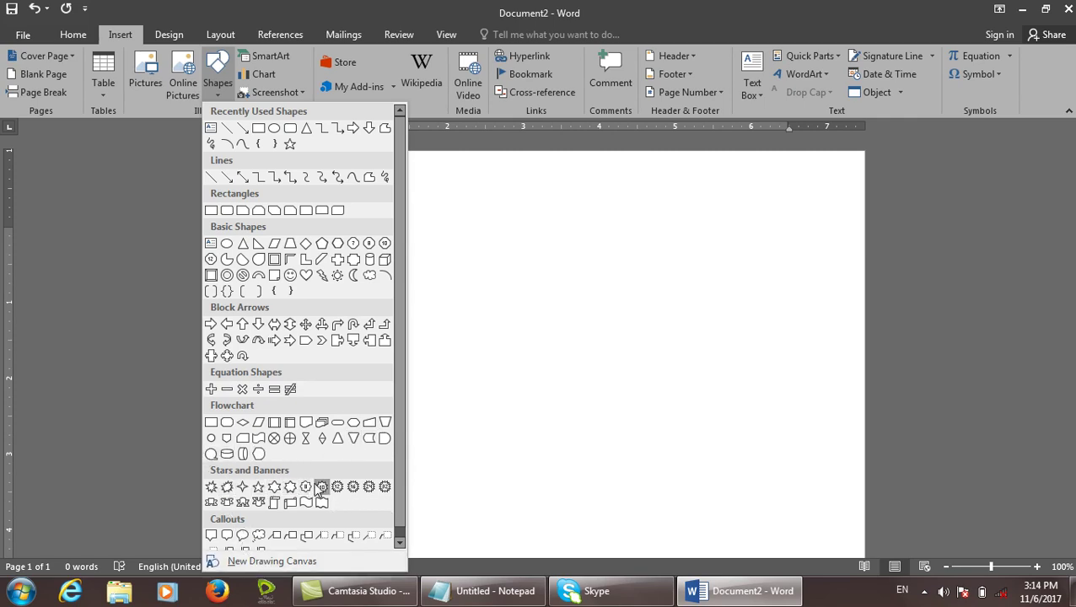
Draw a thought bubble cloud callout about 4" wide and 3.44" high on the blank page.
scroll(400, 428, "down", 1)
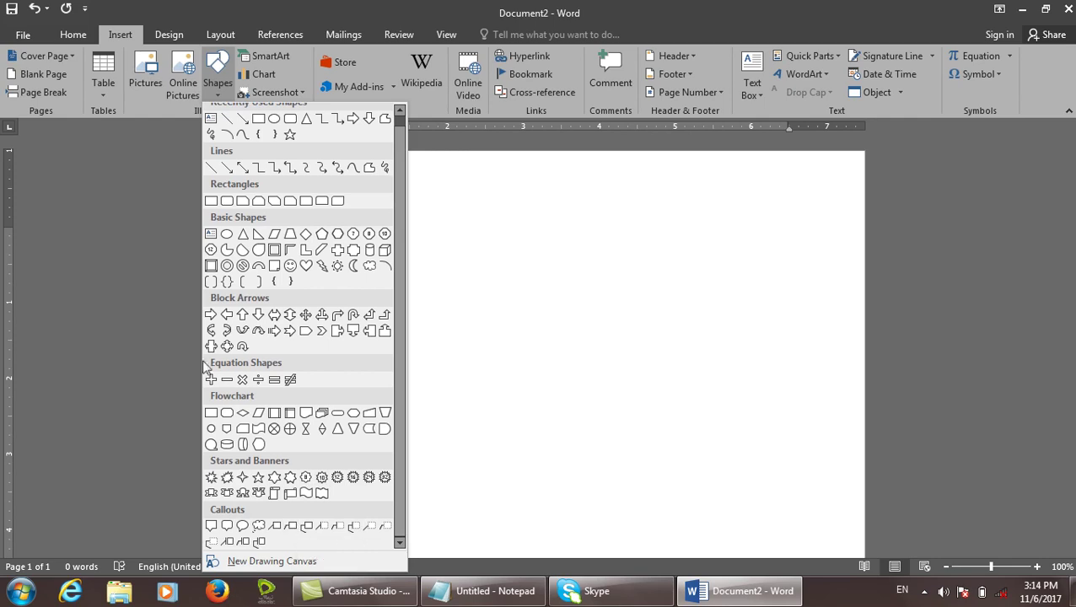
left_click(259, 526)
left_click_drag(687, 197, 384, 462)
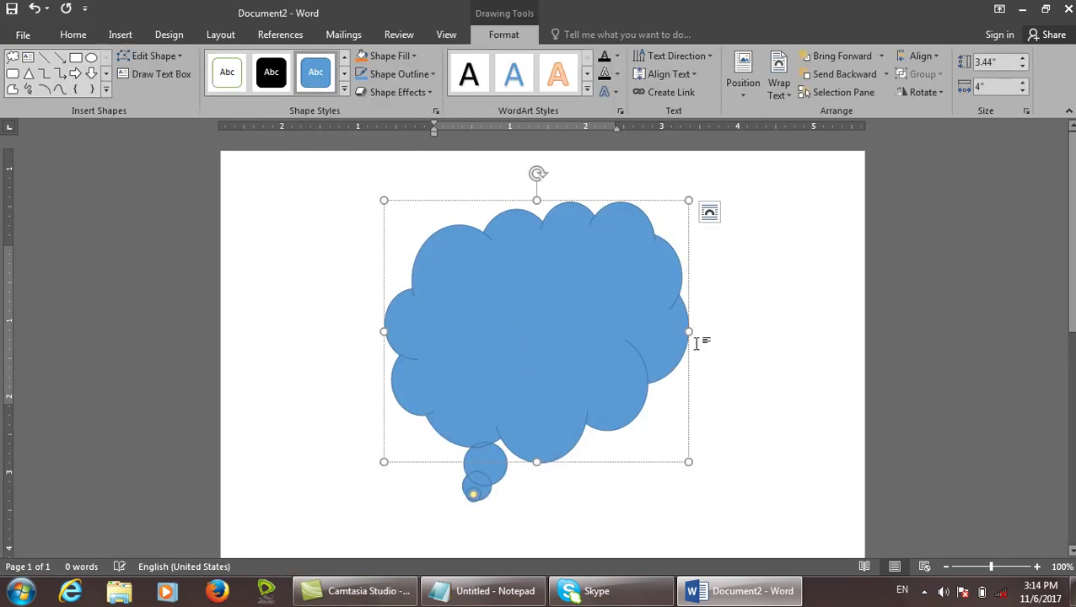
Close the document without saving it and create a new blank document.
key("ctrl+w")
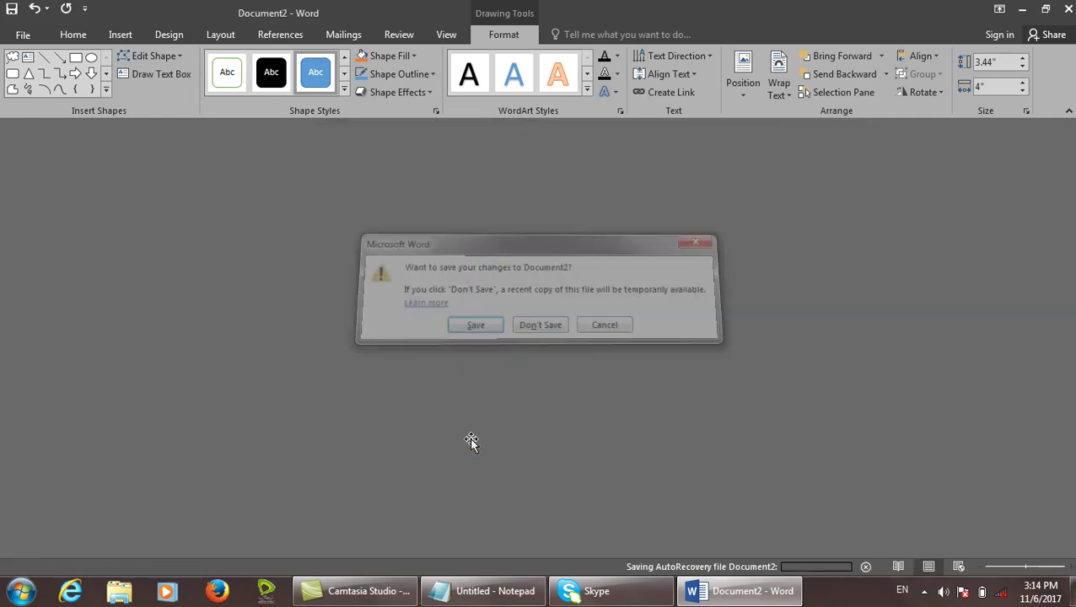
key("n")
key("ctrl+n")
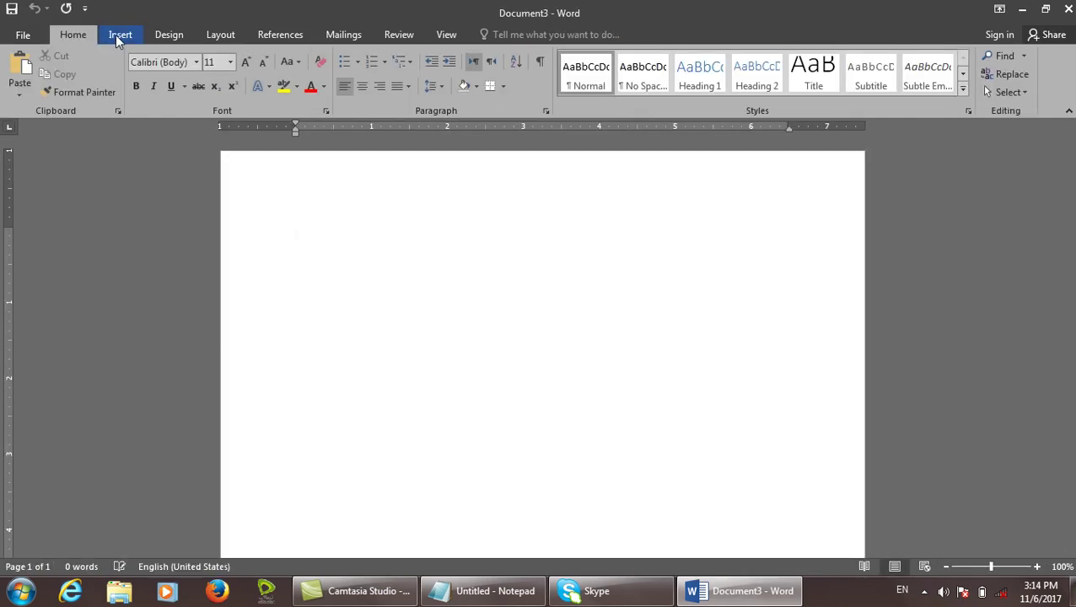
Draw a can (cylinder) shape about 2.85" wide and 3.48" high on the page.
left_click(119, 34)
left_click(212, 97)
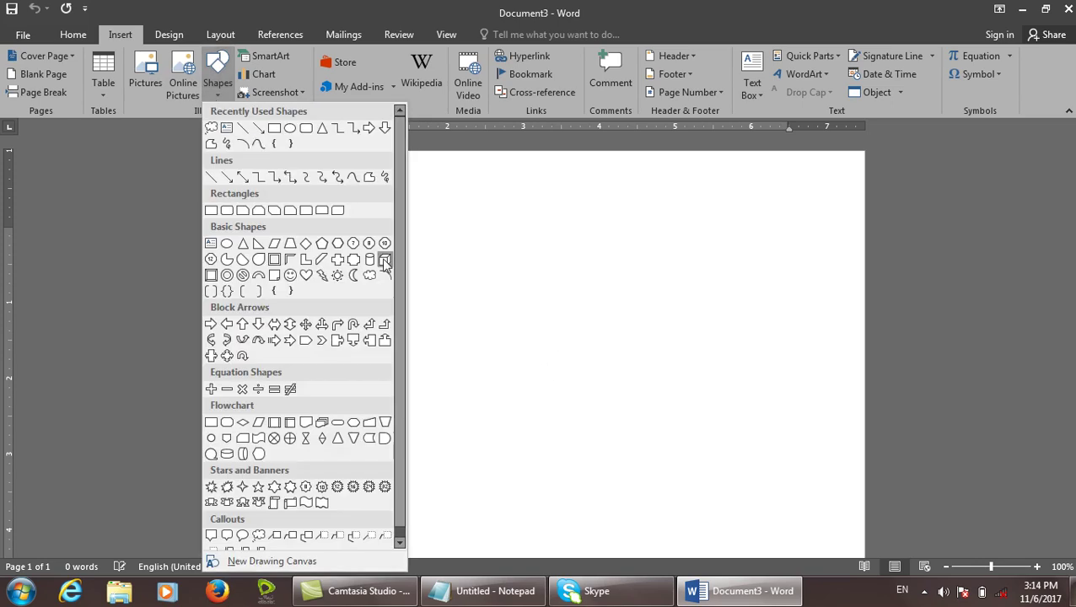
left_click(385, 260)
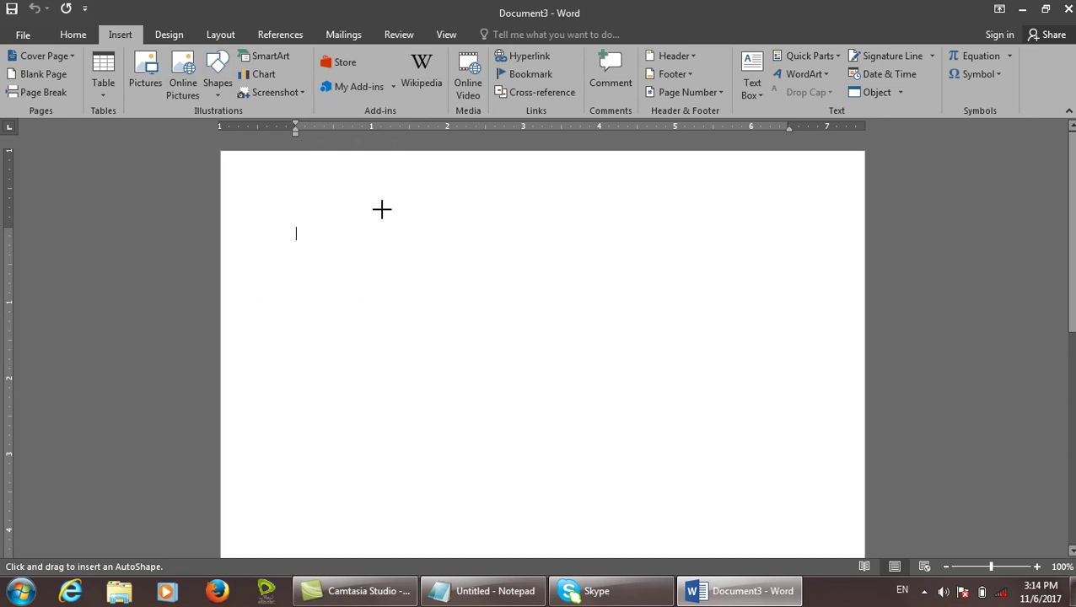
left_click_drag(382, 209, 599, 474)
mouse_move(549, 593)
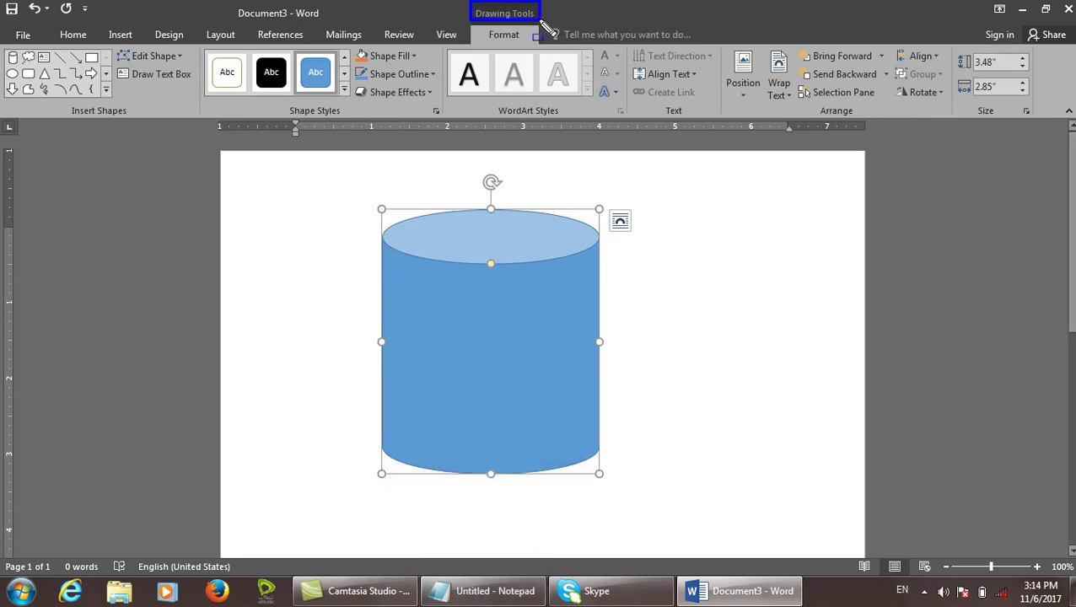
mouse_move(2, 46)
left_mouse_down()
mouse_move(936, 125)
mouse_move(1046, 118)
left_mouse_up()
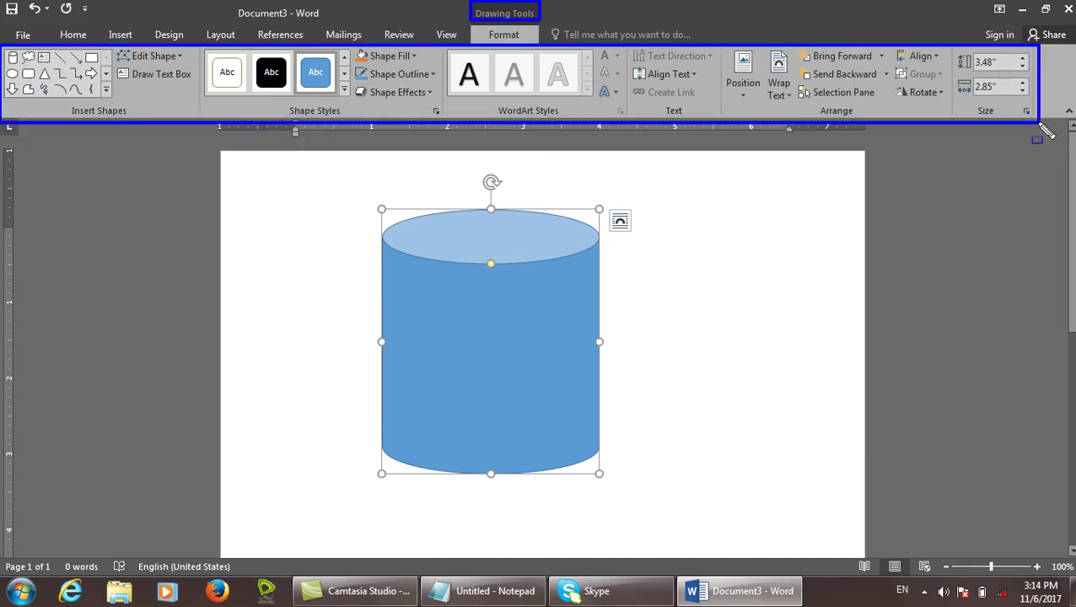
mouse_move(719, 45)
left_mouse_down()
mouse_move(833, 104)
mouse_move(1044, 127)
left_mouse_up()
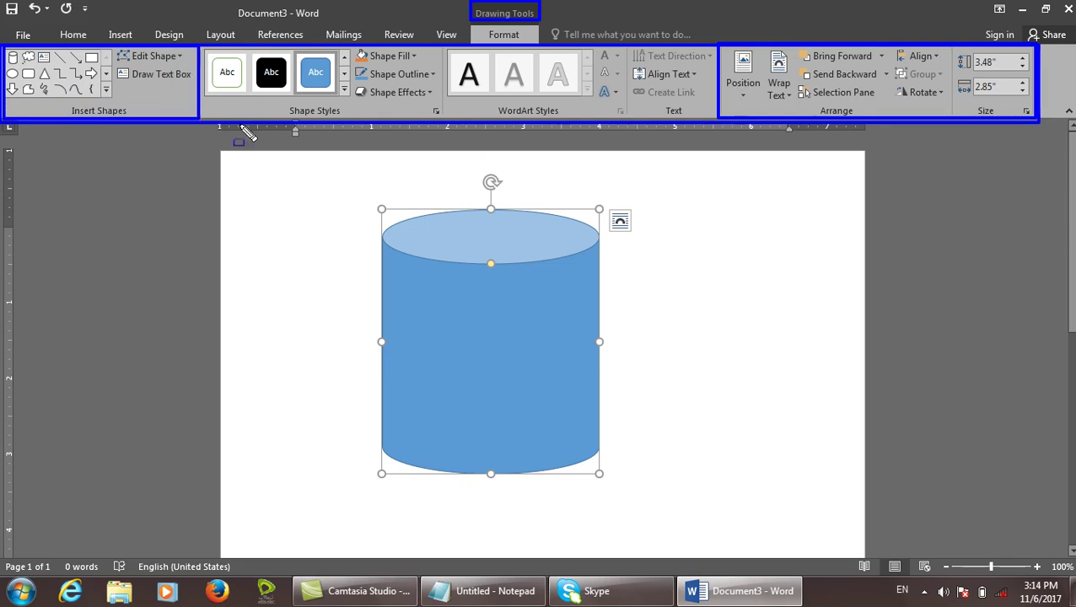
Move the can toward the page's left margin and draw a plaque shape about 1.95" wide and 1.5" high to its right.
left_click_drag(463, 344, 373, 340)
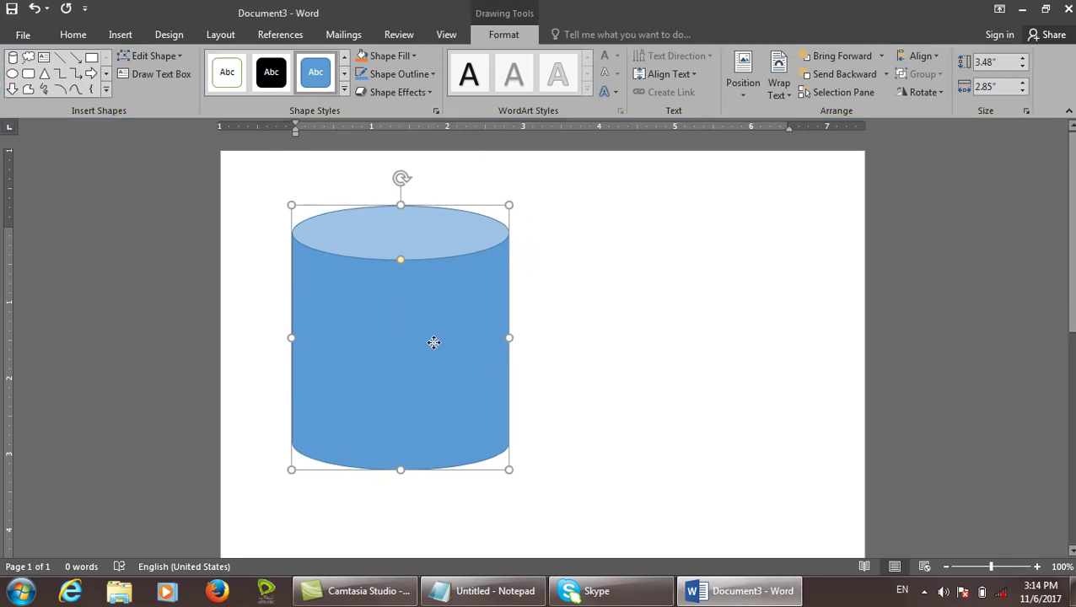
left_click(106, 93)
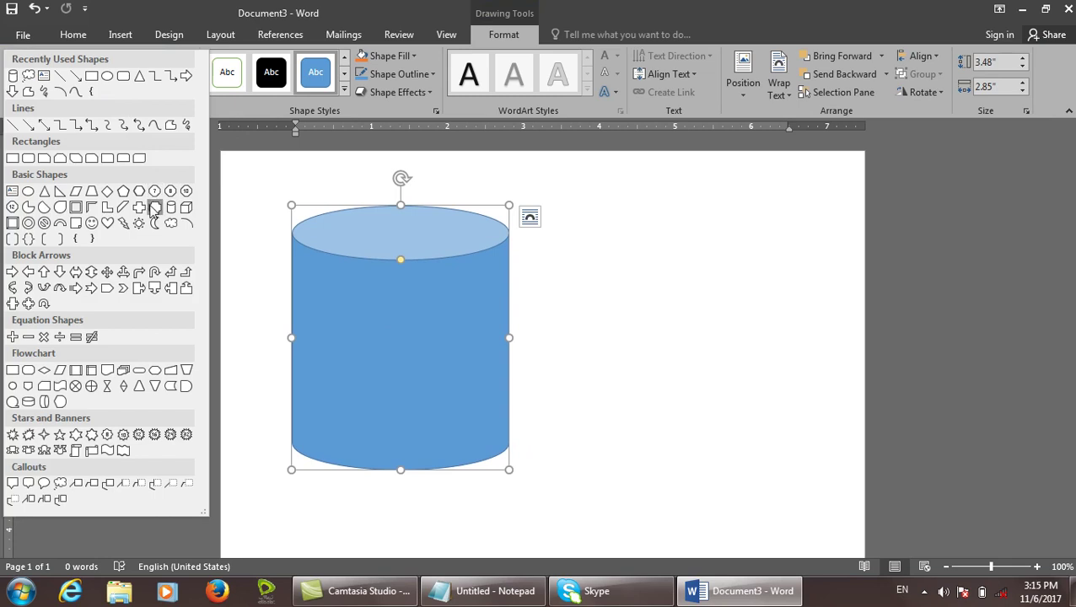
left_click(151, 209)
left_click_drag(587, 192, 735, 305)
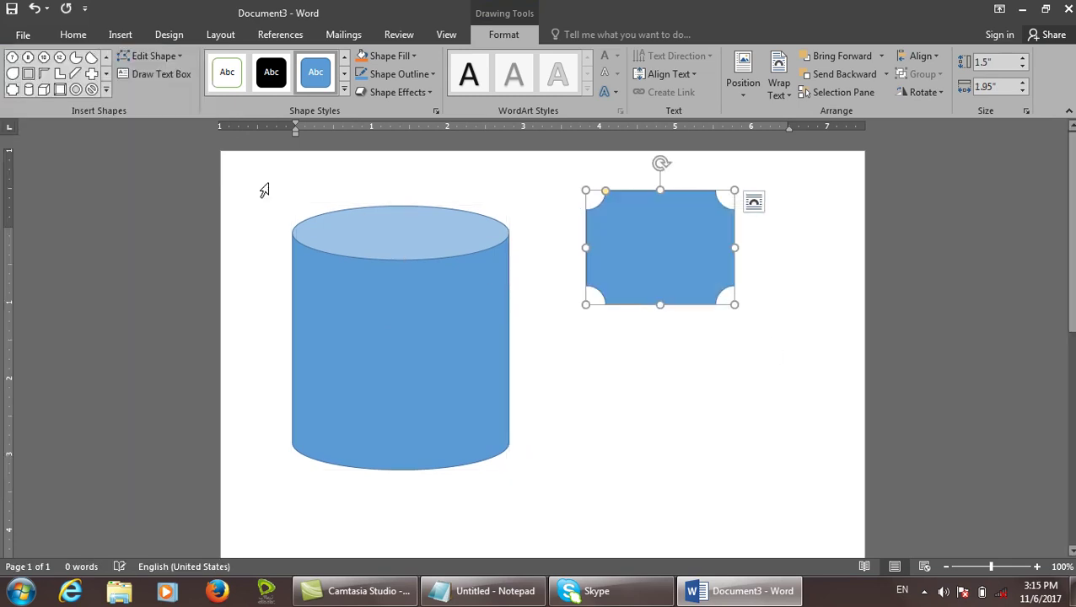
Draw a "No" symbol about 2.93" by 2.22" below the plaque and place a partial circle about 1.4" by 0.87" at its lower left.
left_click(92, 90)
left_click_drag(573, 328, 798, 496)
left_click(76, 56)
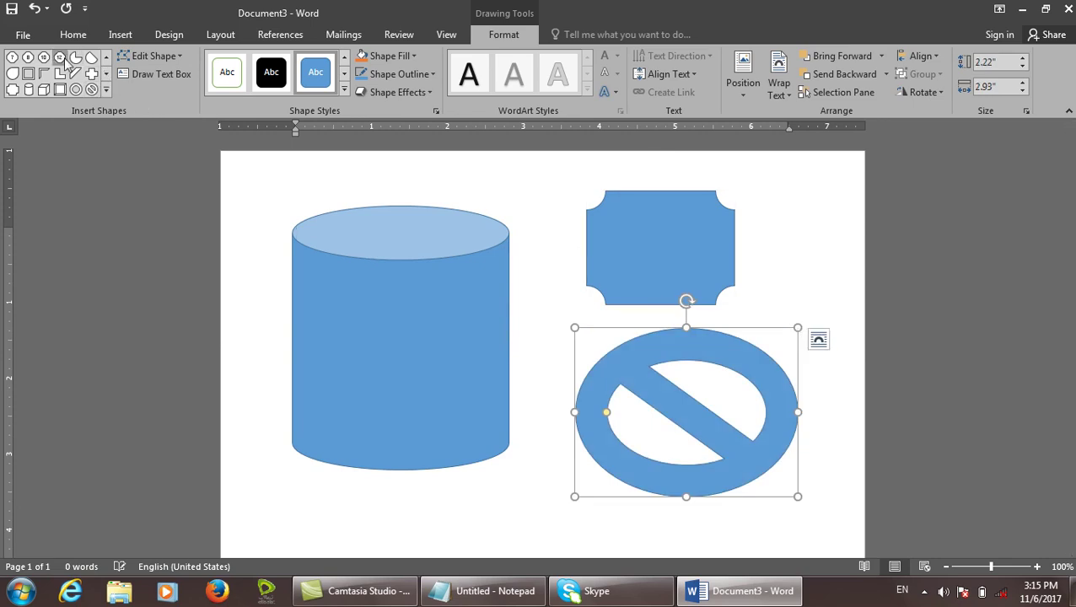
left_click_drag(462, 163, 572, 284)
left_click_drag(589, 337, 562, 514)
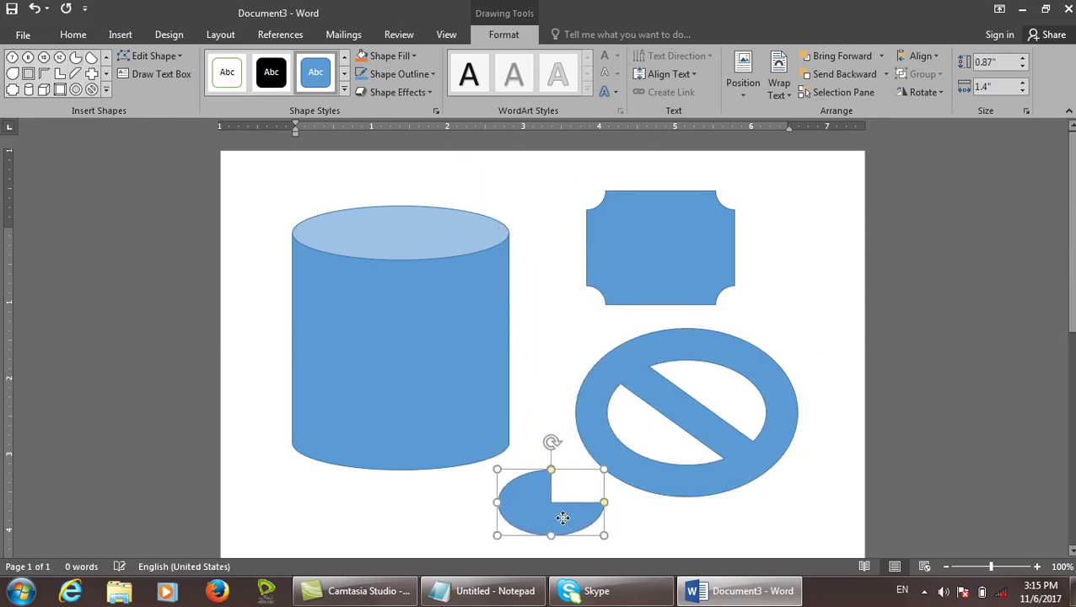
Change the can into the Flowchart Manual Input shape with the sloped upper edge.
left_click(184, 53)
left_click(481, 264)
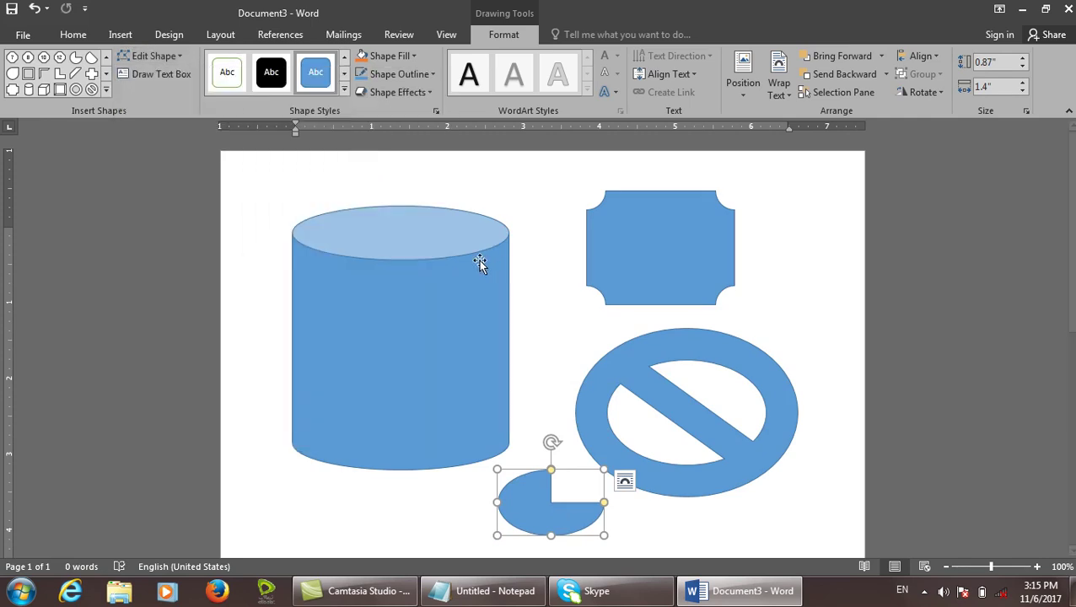
left_click(413, 215)
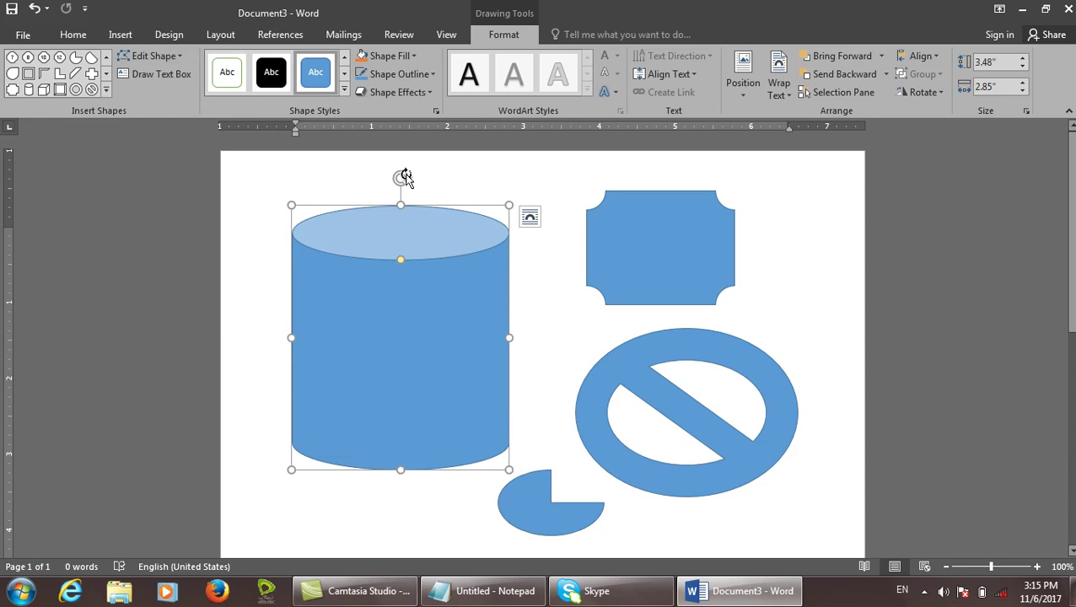
left_click(173, 55)
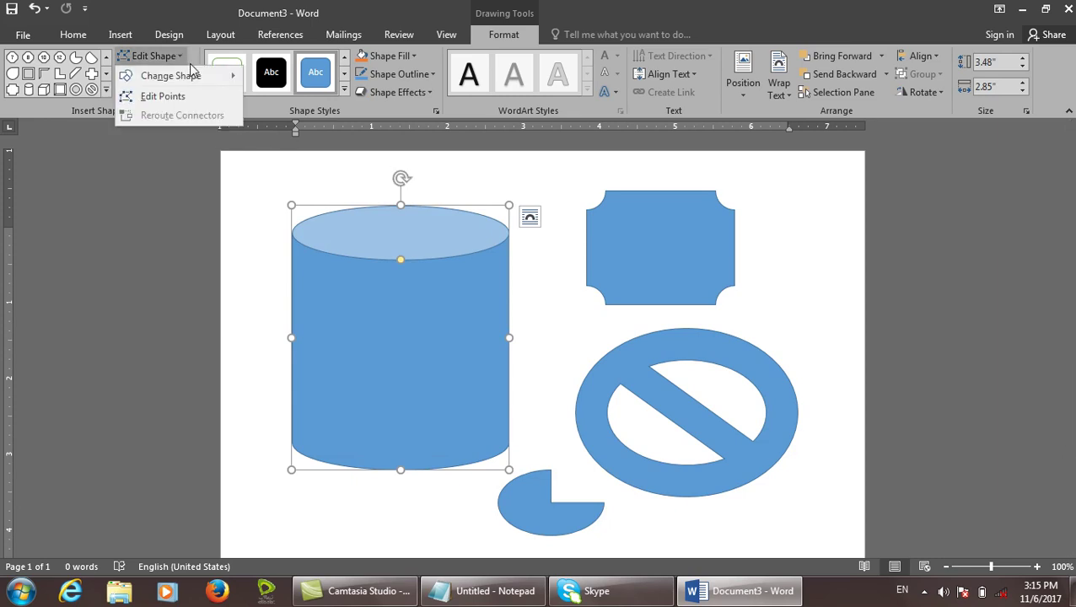
mouse_move(191, 75)
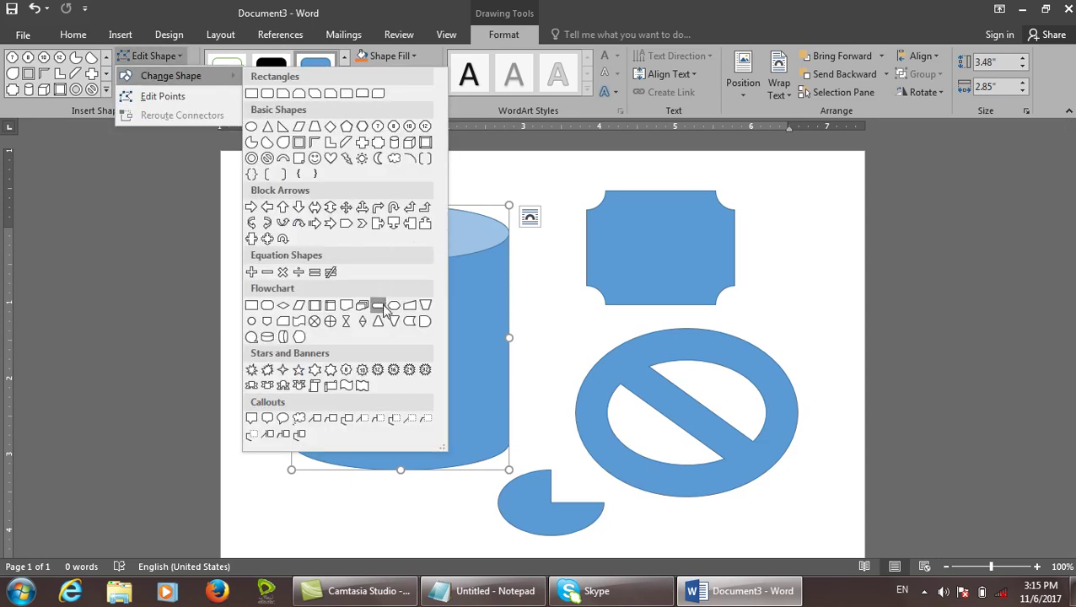
left_click(410, 306)
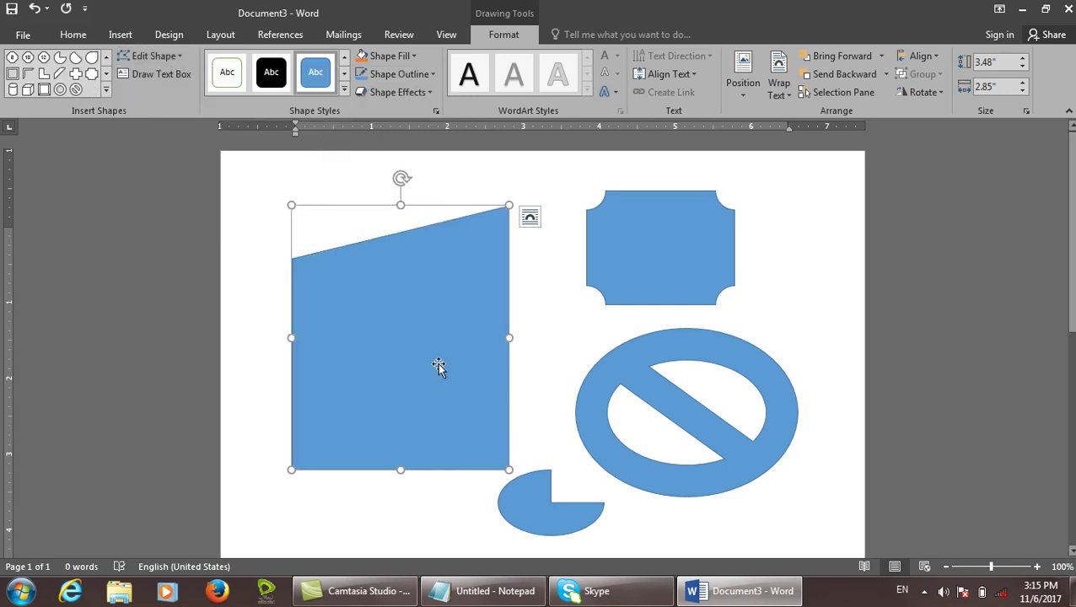
Change the Manual Input shape into the L-Shape from the basic shapes.
left_click(153, 55)
mouse_move(187, 81)
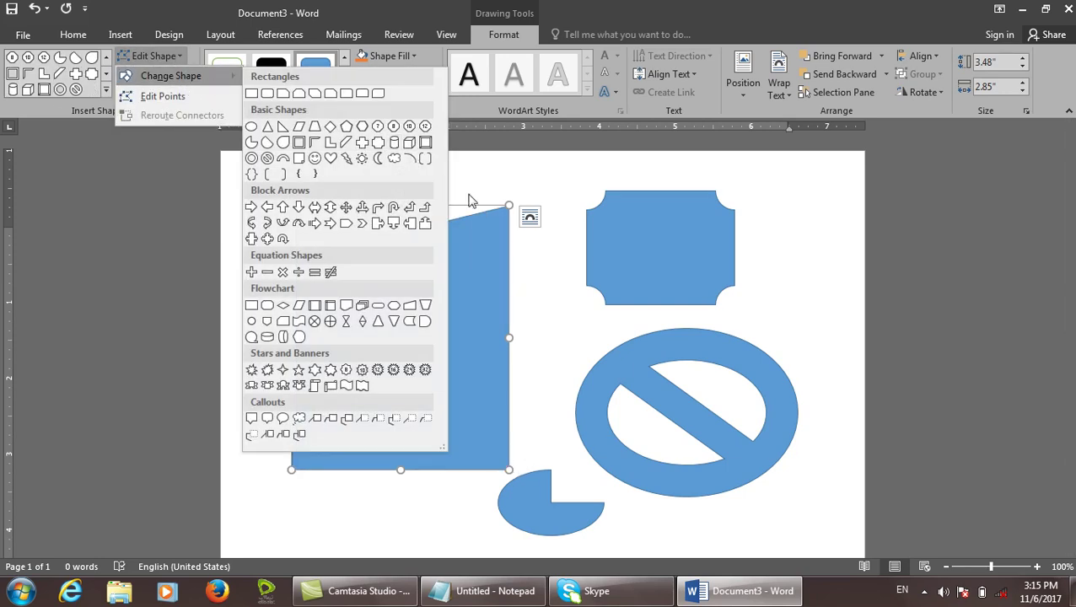
left_click(315, 143)
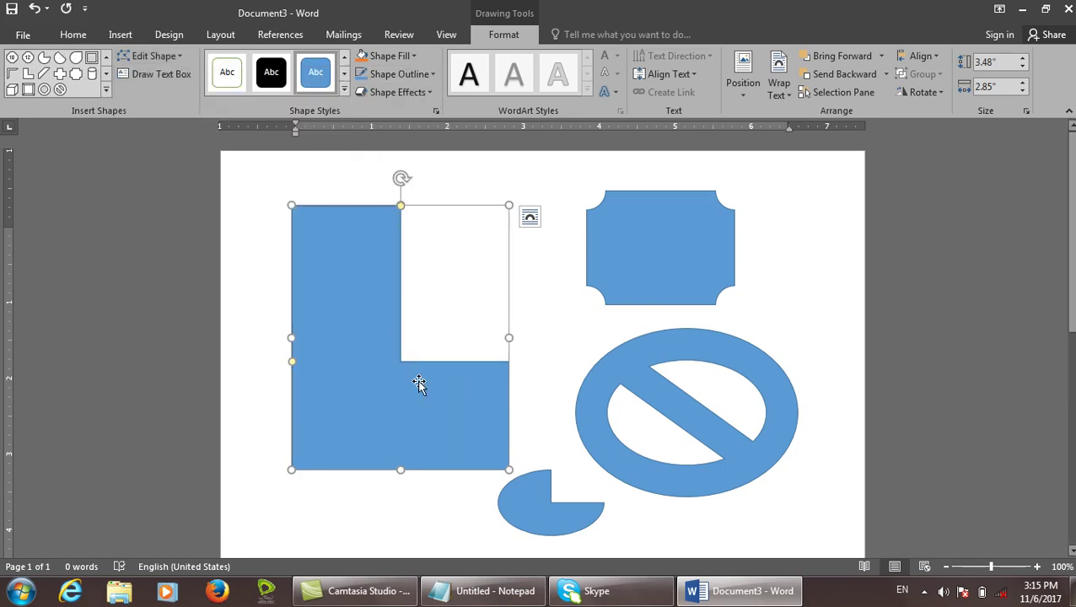
Delete the plaque, the "No" symbol and the partial circle from the page.
left_click(152, 56)
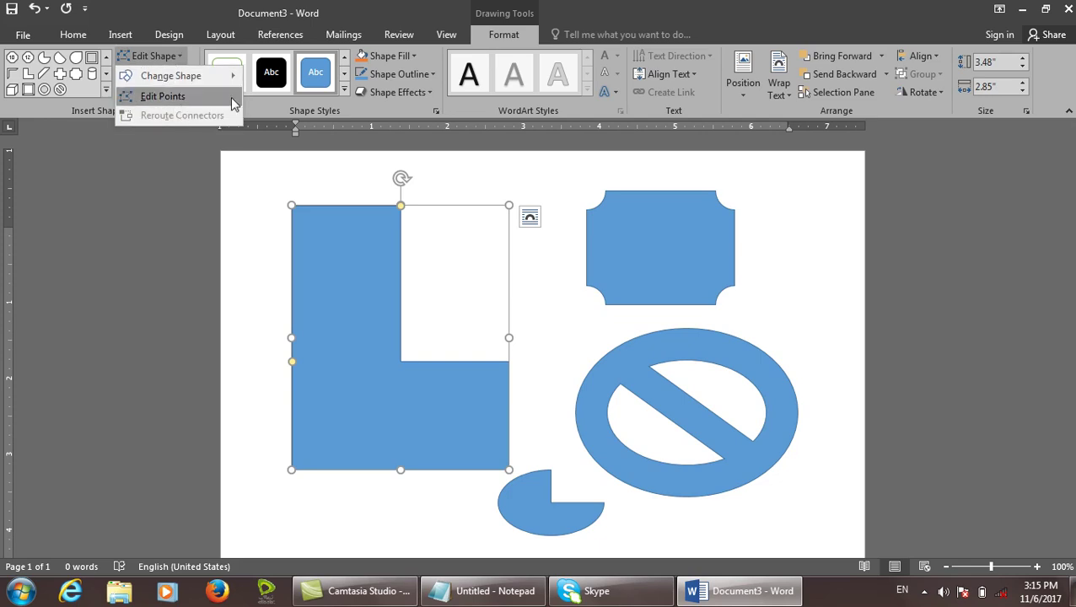
left_click(680, 264)
left_click(680, 264)
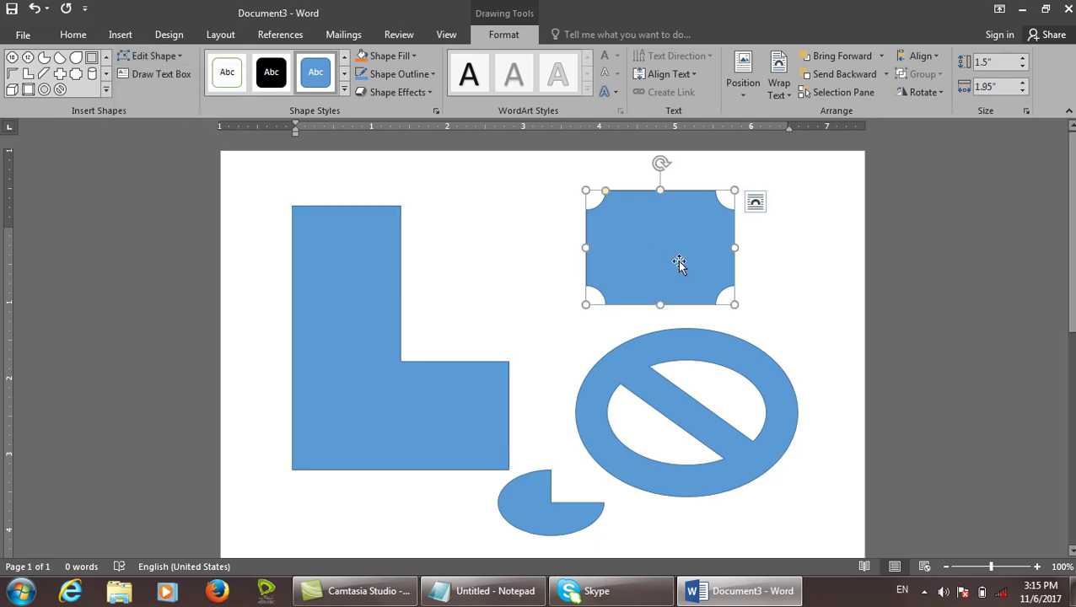
key("Delete")
left_click(589, 413)
key("Delete")
left_click(541, 502)
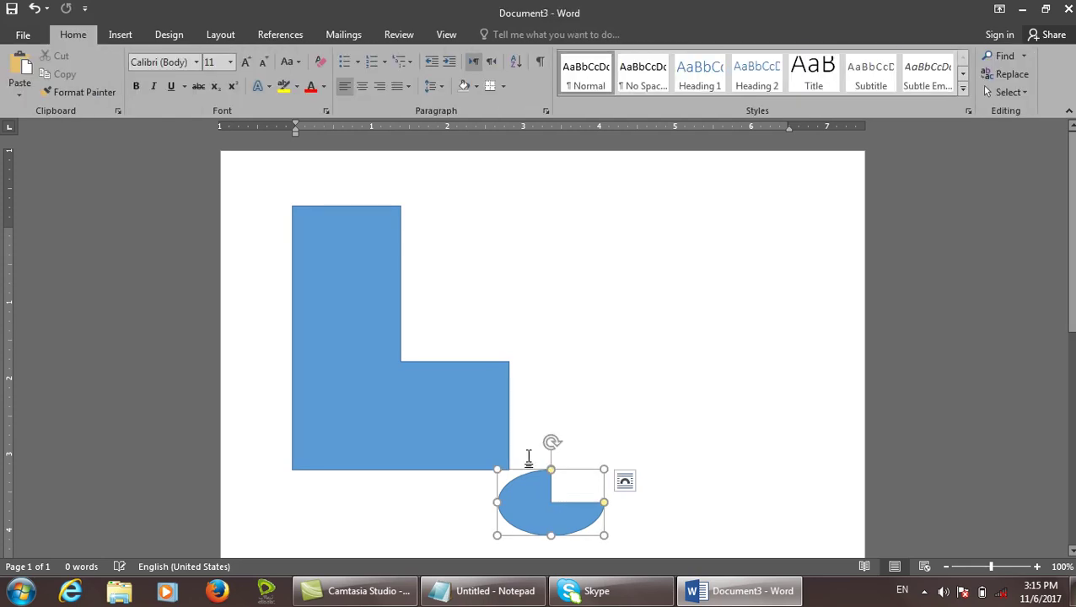
key("Delete")
Widen the L-shape to about 3.71" and delete it from the page.
left_click(380, 317)
left_click_drag(508, 337, 574, 320)
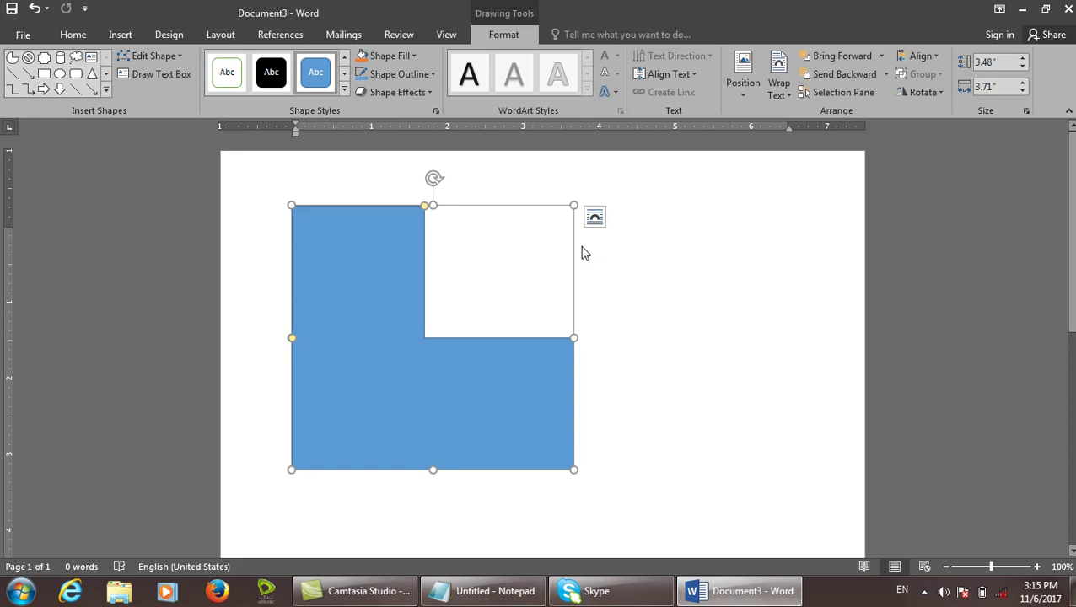
left_click_drag(548, 238, 633, 318)
key("Delete")
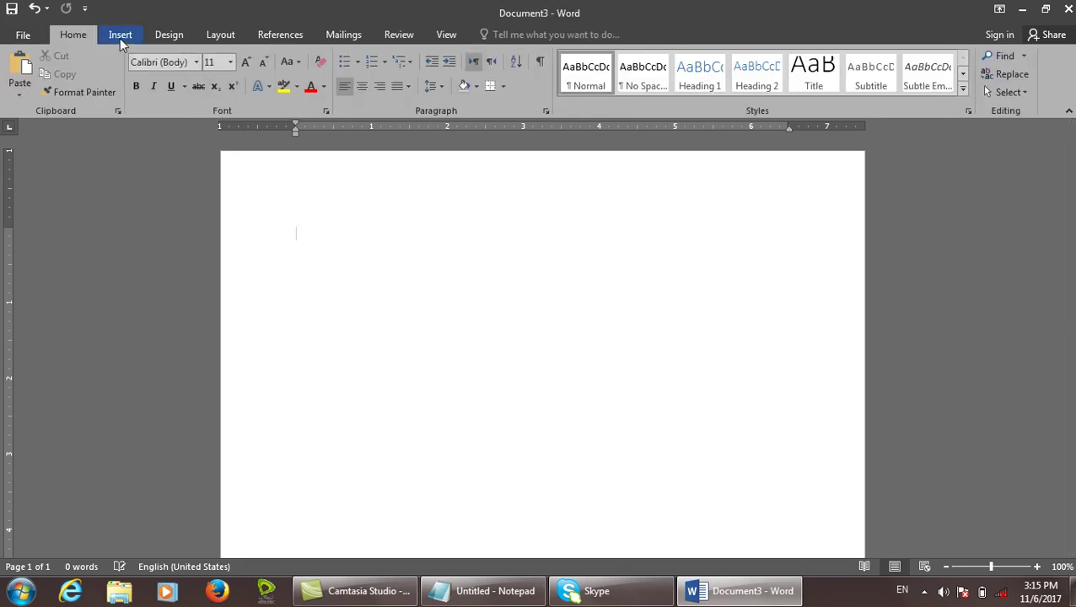
Draw a sun shape about 3.28" wide and 3.17" high in the middle of the page.
left_click(120, 35)
left_click(214, 88)
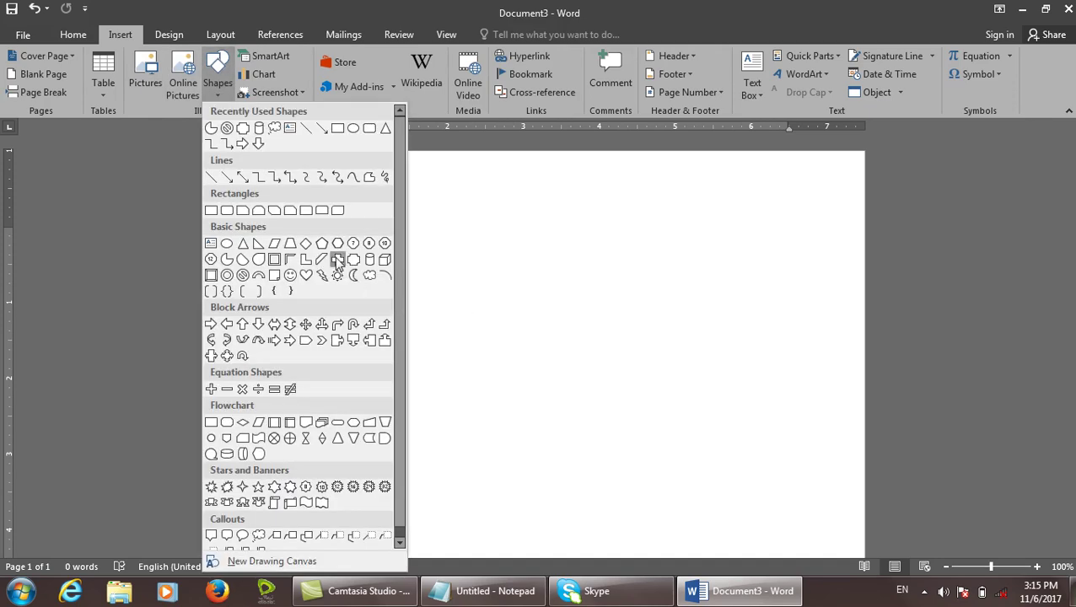
left_click(337, 275)
left_click_drag(424, 226, 674, 466)
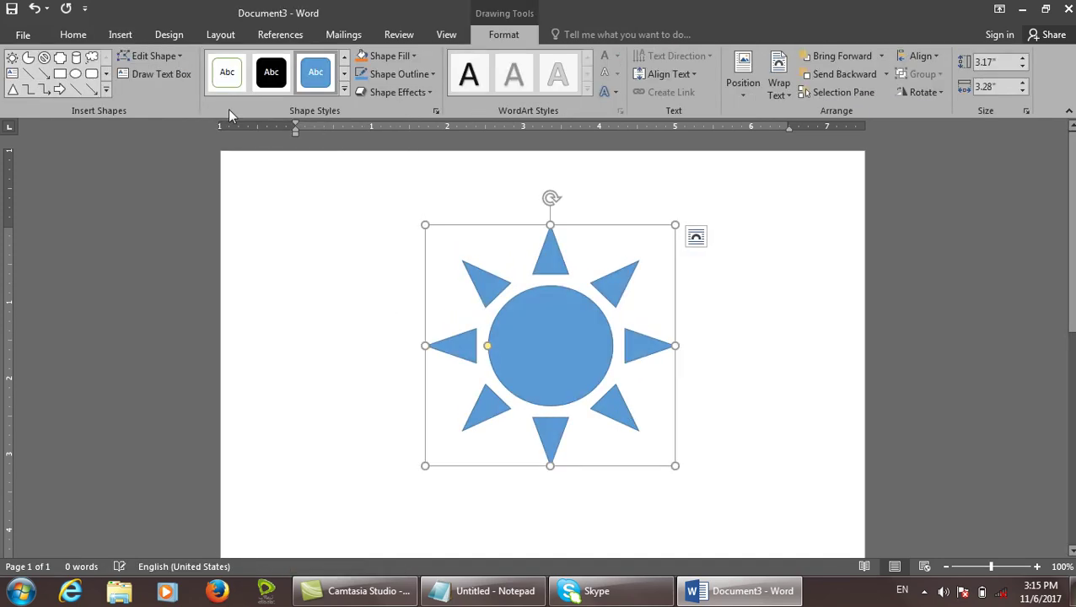
Edit the sun's points, pulling several ray tips and circle points outward into an irregular figure about 5.66" wide and 4.01" high.
left_click(168, 55)
left_click(207, 97)
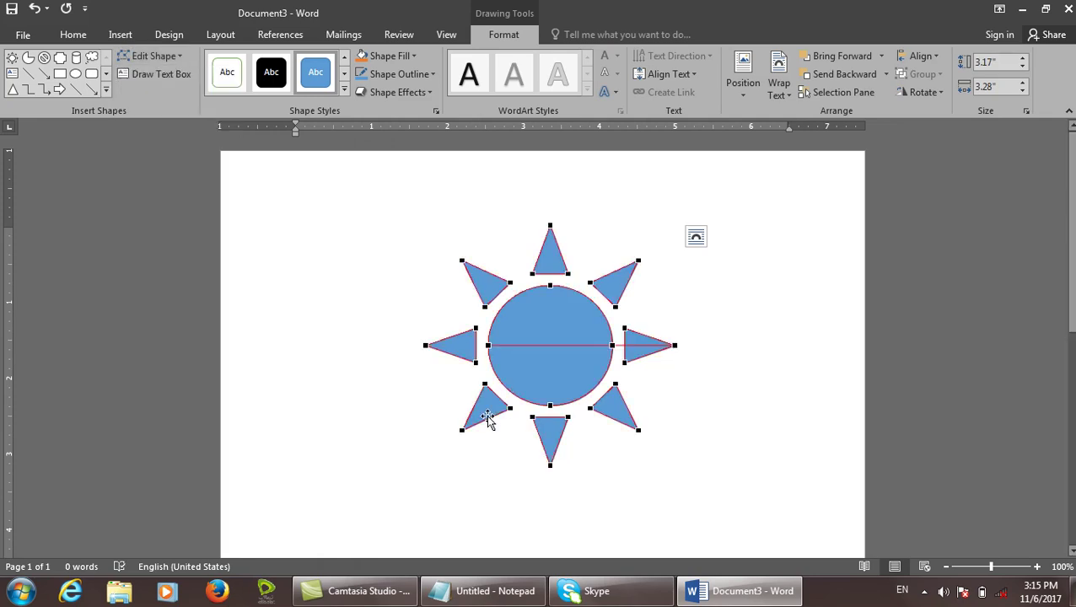
left_click_drag(640, 264, 669, 194)
left_click_drag(676, 345, 782, 346)
left_click_drag(550, 405, 585, 490)
left_click_drag(486, 385, 352, 361)
left_click_drag(475, 328, 405, 281)
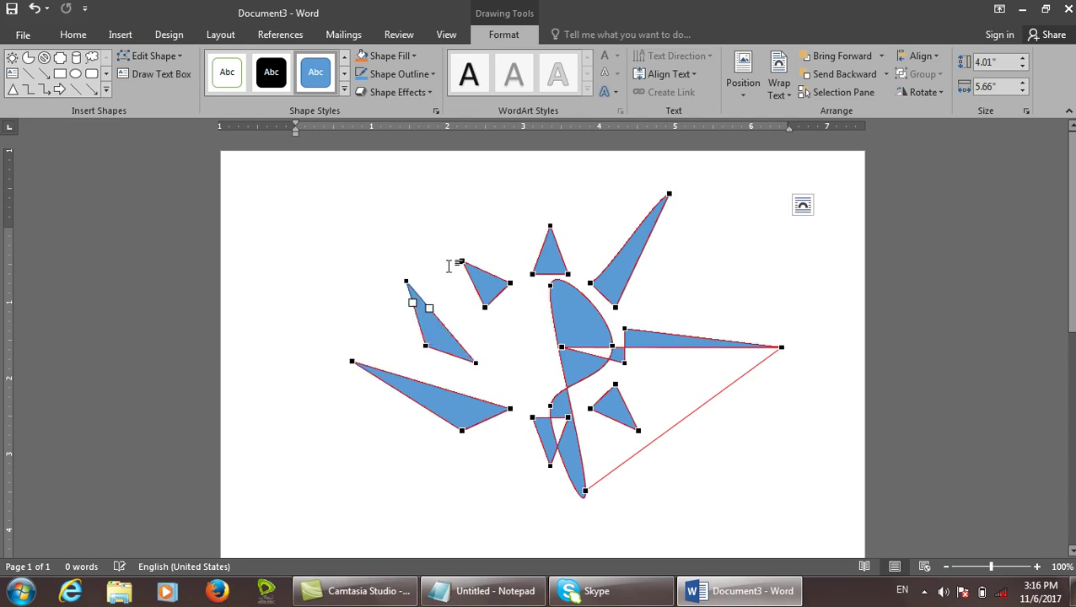
left_click_drag(465, 261, 420, 233)
left_click_drag(512, 284, 582, 181)
left_click(755, 266)
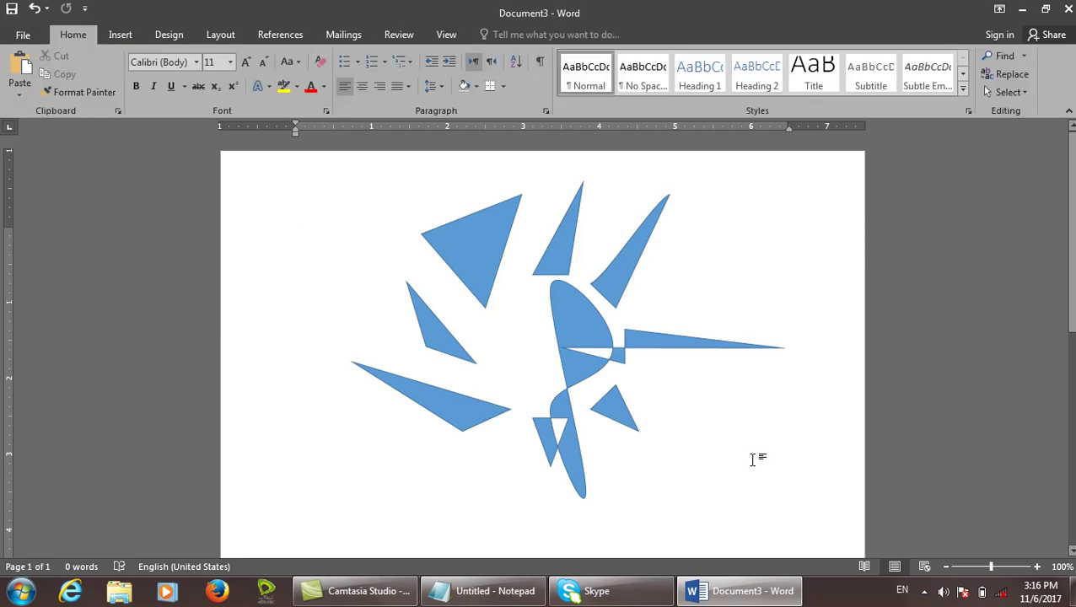
Undo the last point move on the reshaped sun, leave point editing and deselect the shape.
key("ctrl+z")
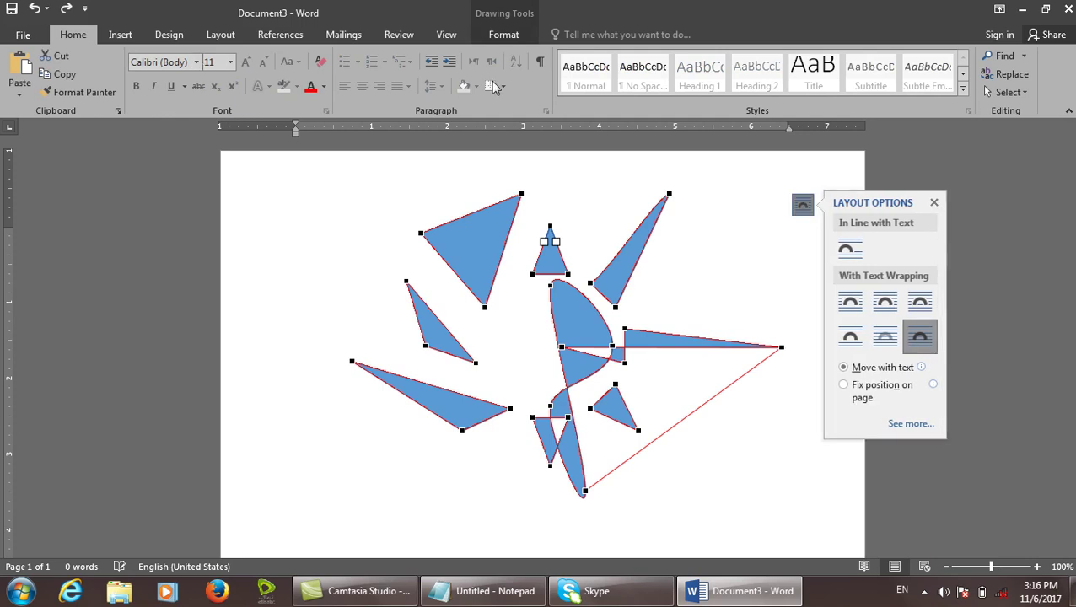
left_click(498, 35)
left_click(150, 55)
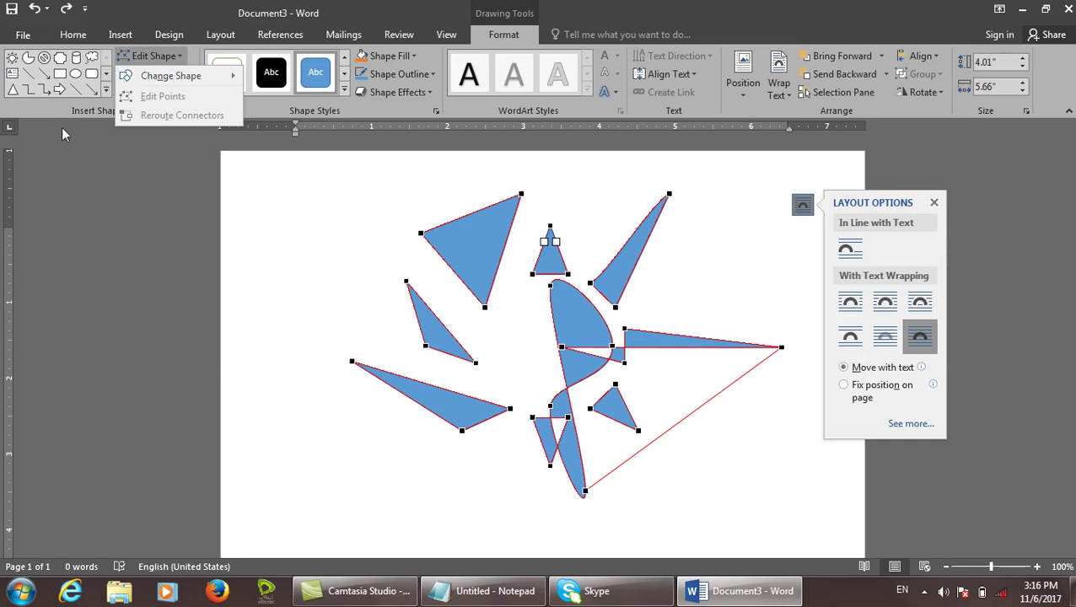
key("Escape")
key("Escape")
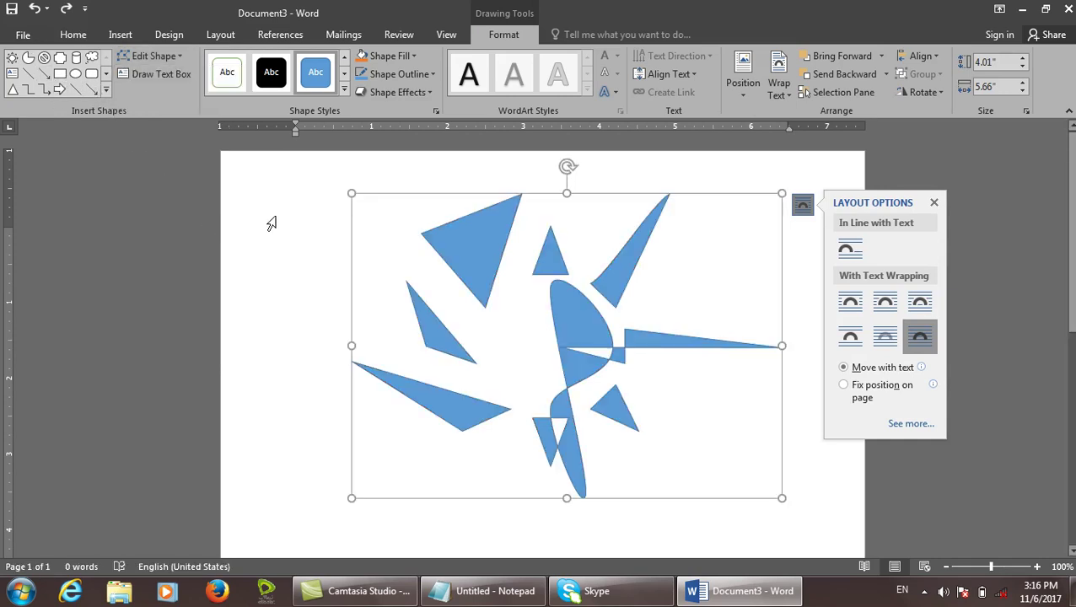
left_click_drag(272, 224, 329, 287)
left_click(450, 211)
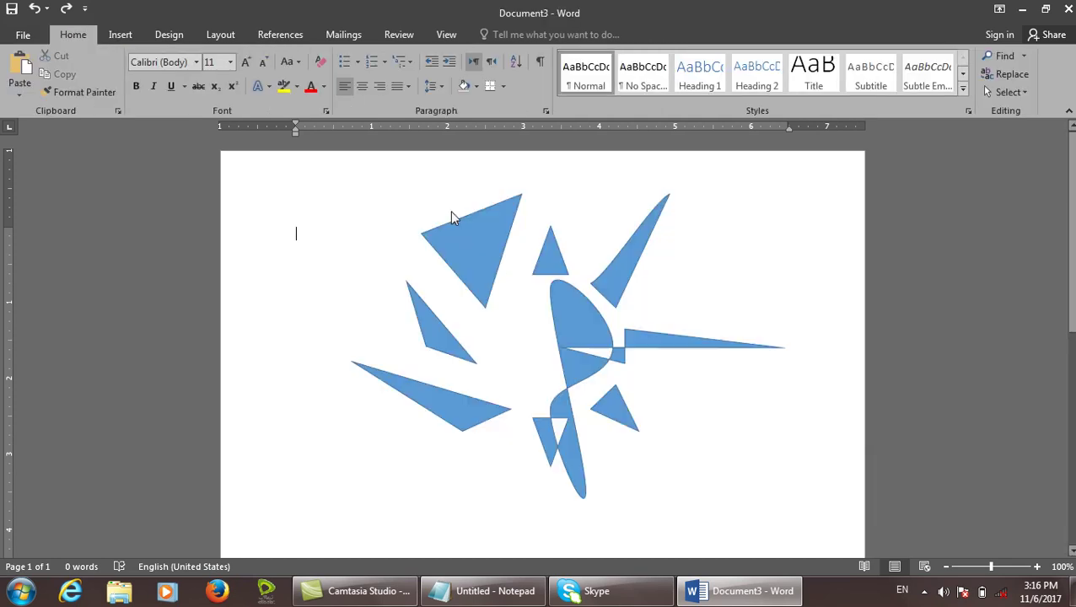
Delete the reshaped sun and draw a frame shape about 2.77" wide and 2.82" high near the page's upper left.
left_click(488, 211)
key("Delete")
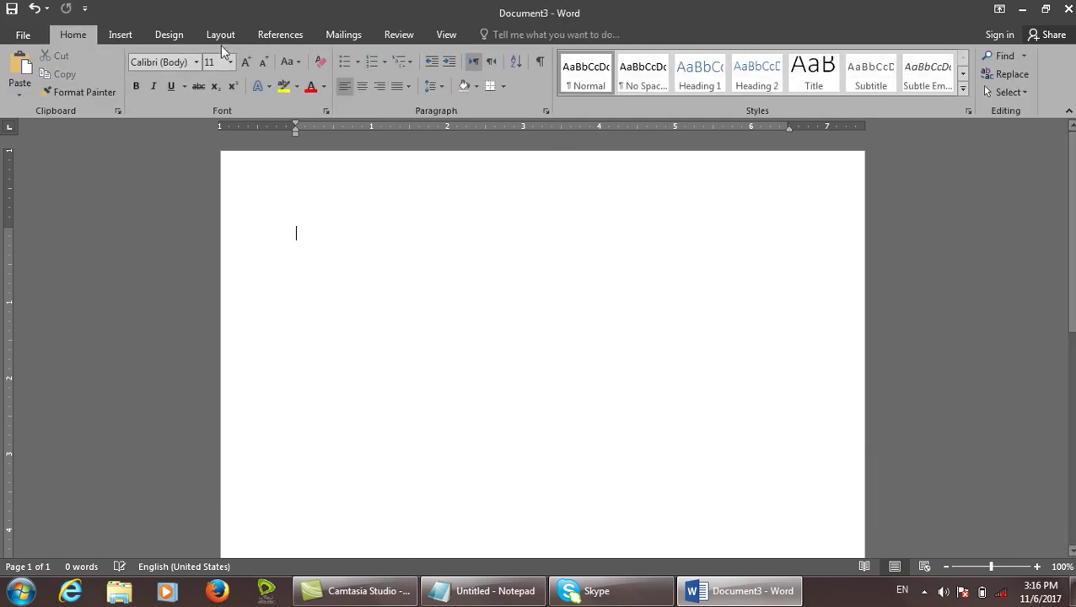
left_click(120, 34)
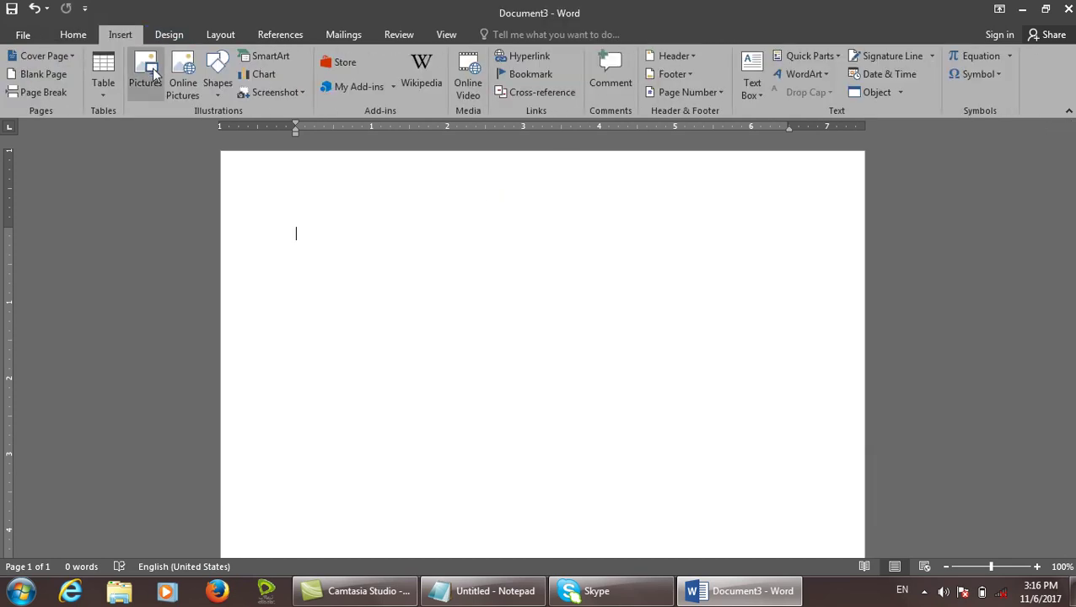
left_click(224, 97)
left_click(271, 257)
left_click_drag(297, 212, 507, 426)
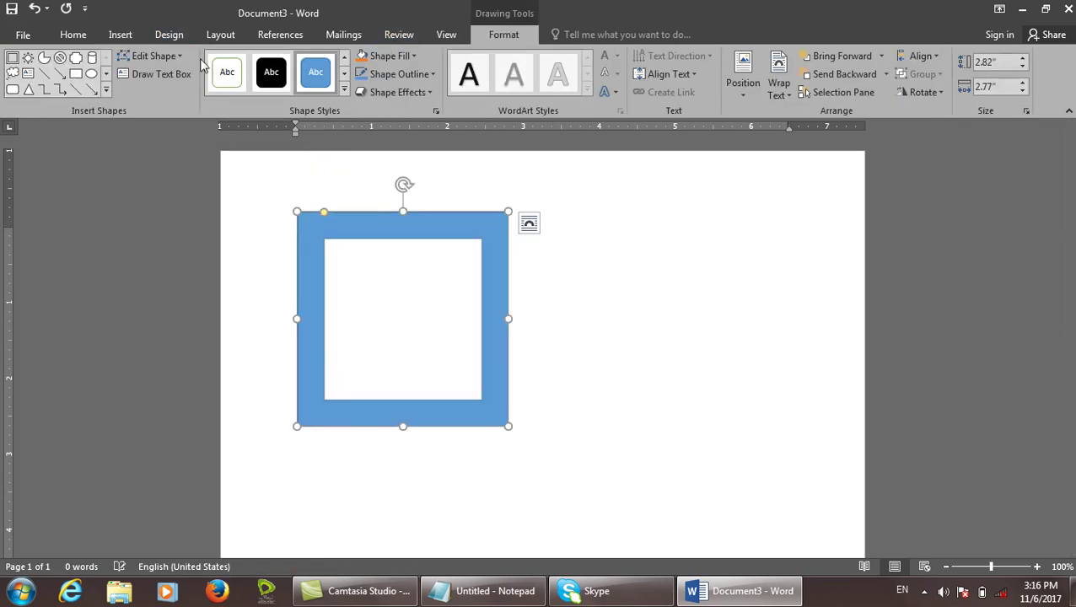
Delete the frame shape and undo the deletion.
left_click(151, 56)
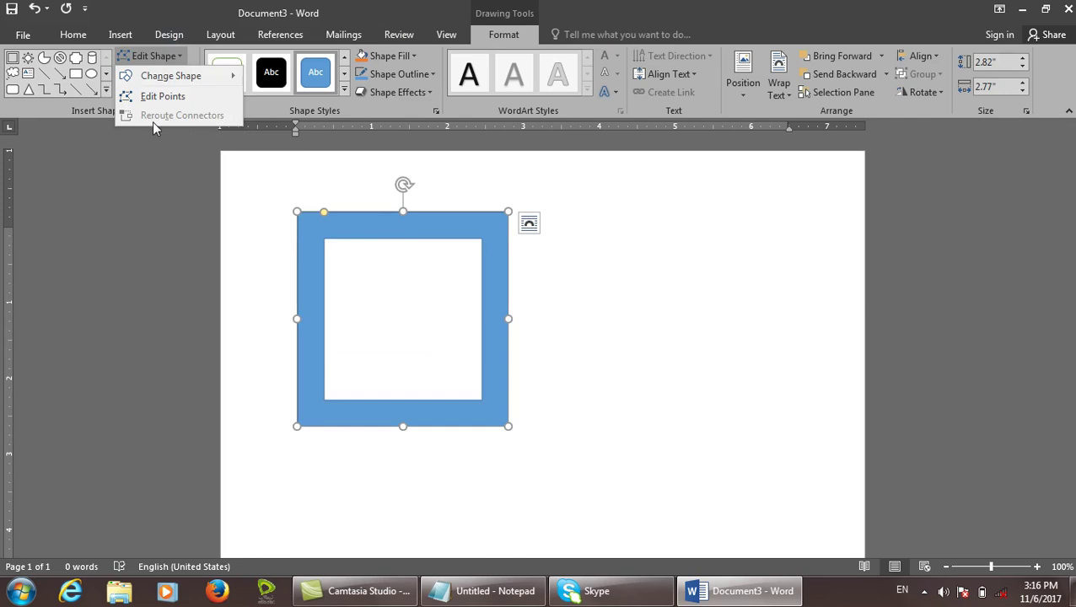
left_click(106, 89)
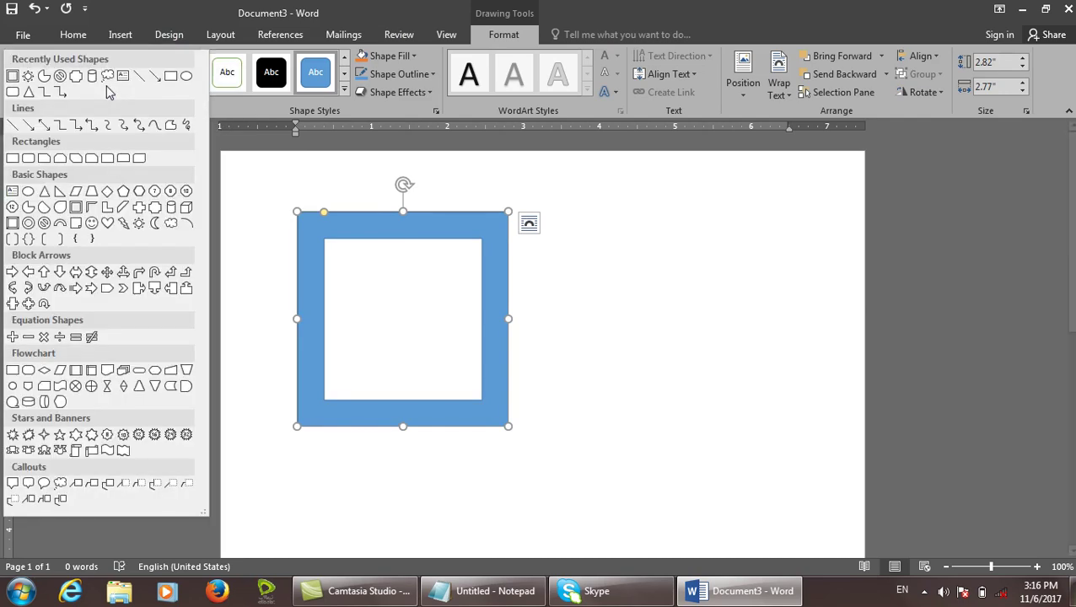
left_click(379, 238)
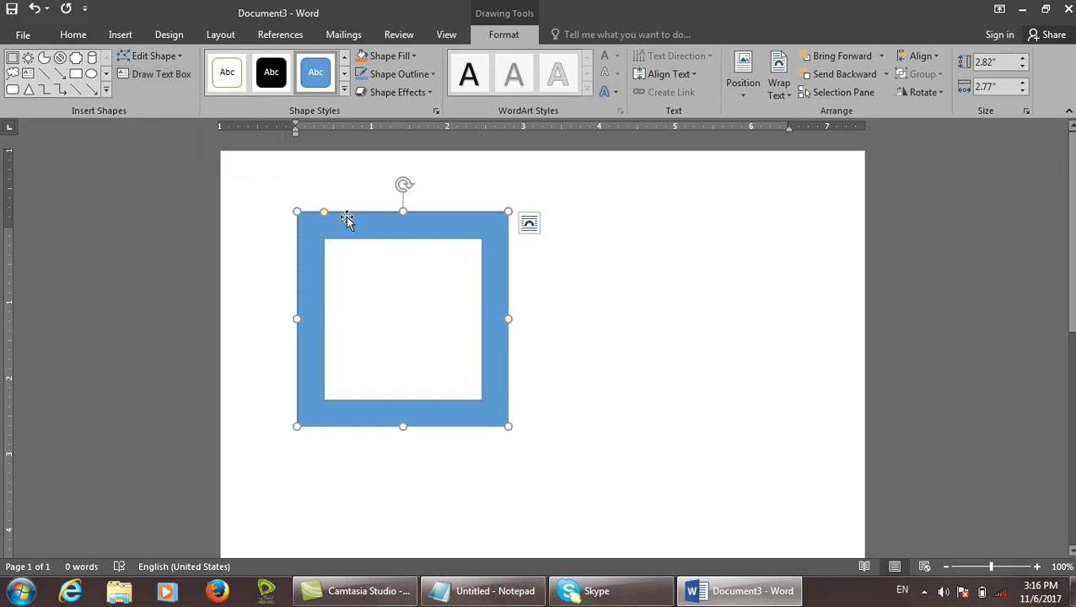
key("Delete")
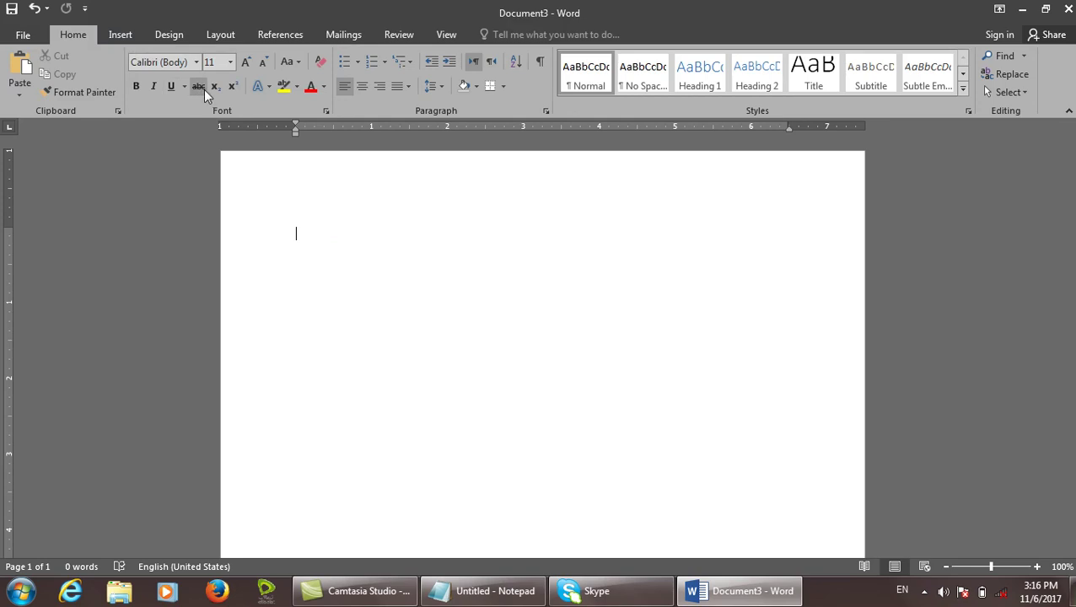
key("ctrl+z")
left_click(120, 34)
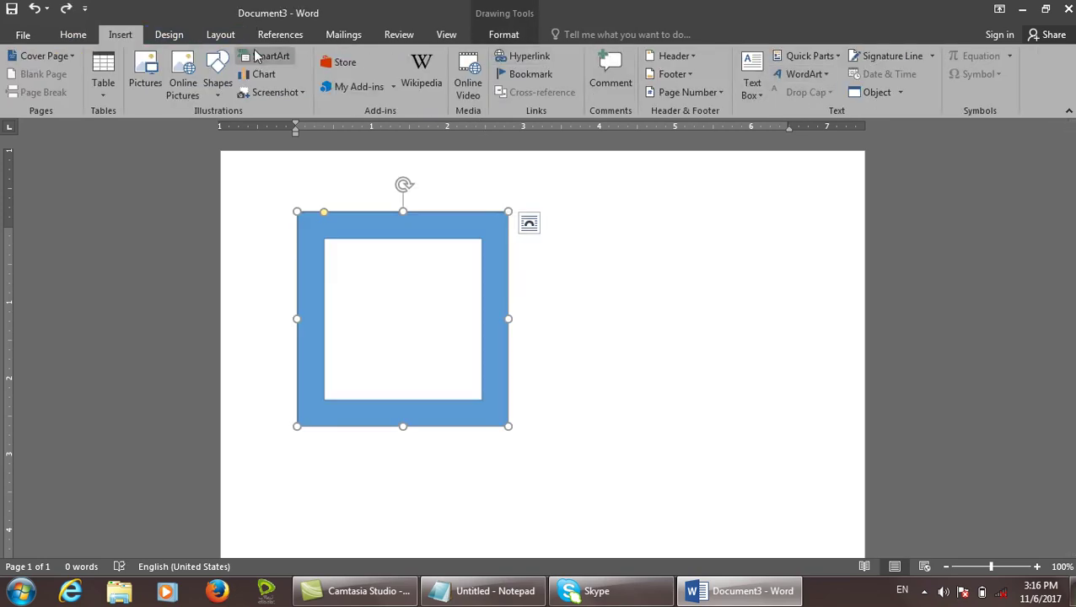
Draw a text box about 2.78" wide and 3.07" high beside the frame and fill it with sample text using =rand().
left_click(504, 35)
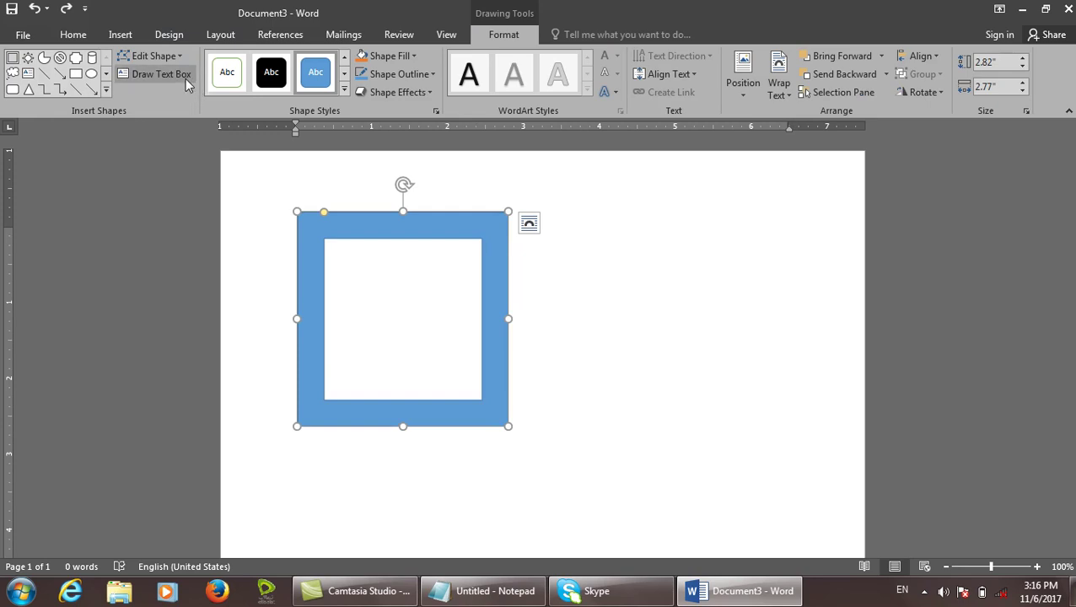
left_click_drag(587, 201, 798, 436)
type("=rand()")
key("Return")
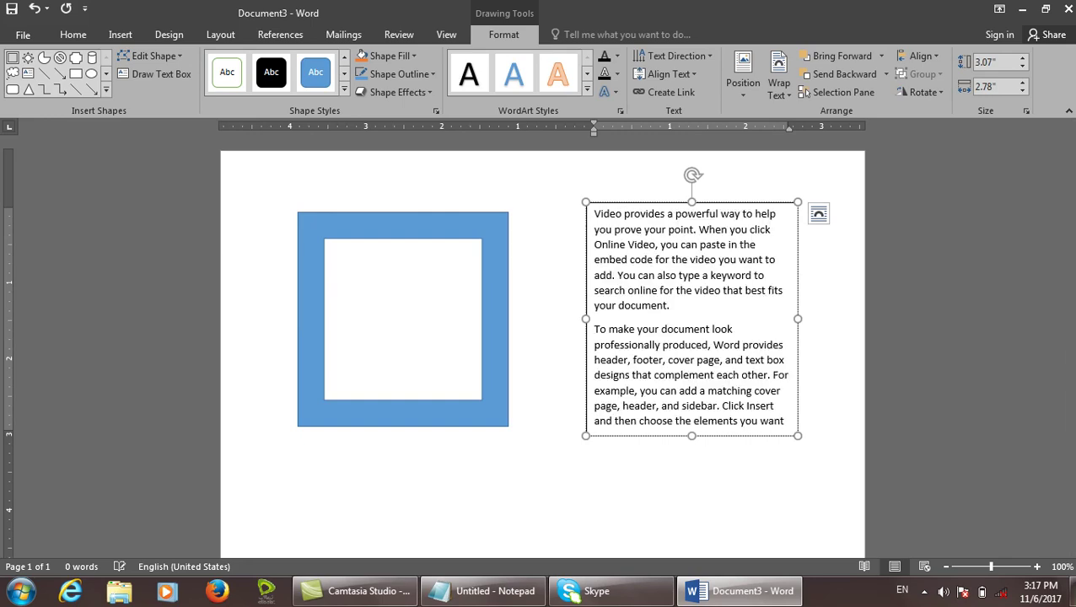
Delete the text box with the sample text.
left_click(666, 201)
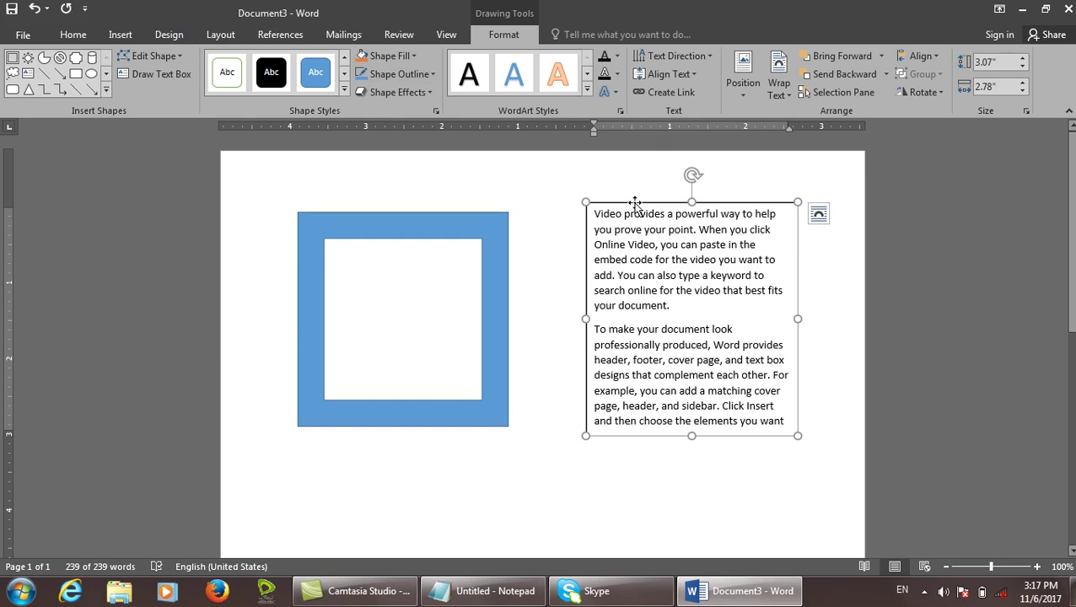
key("Delete")
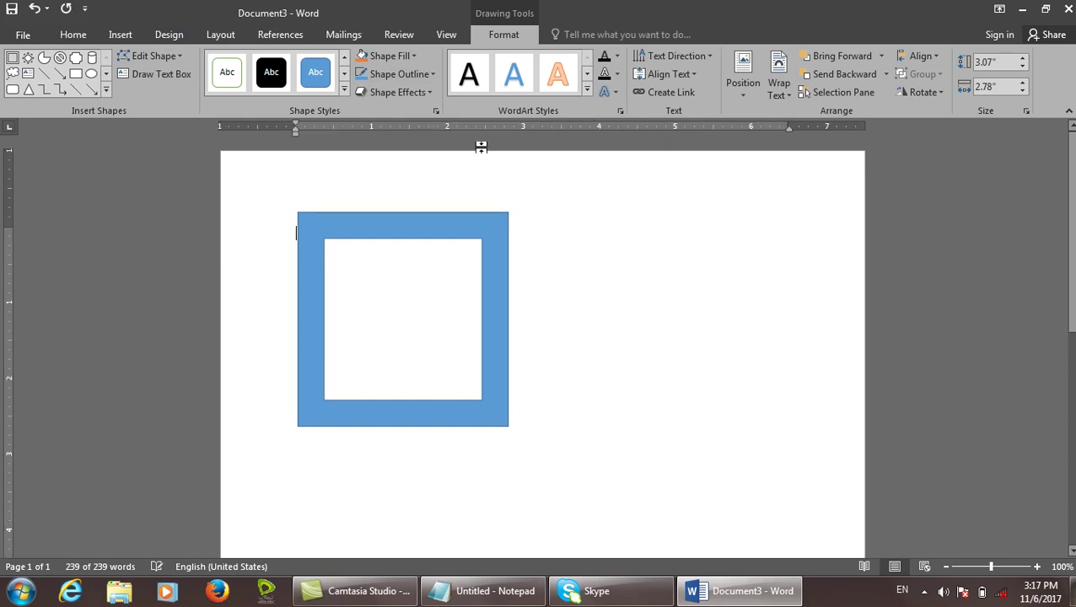
Apply the solid black preset shape style to the frame.
left_click(382, 226)
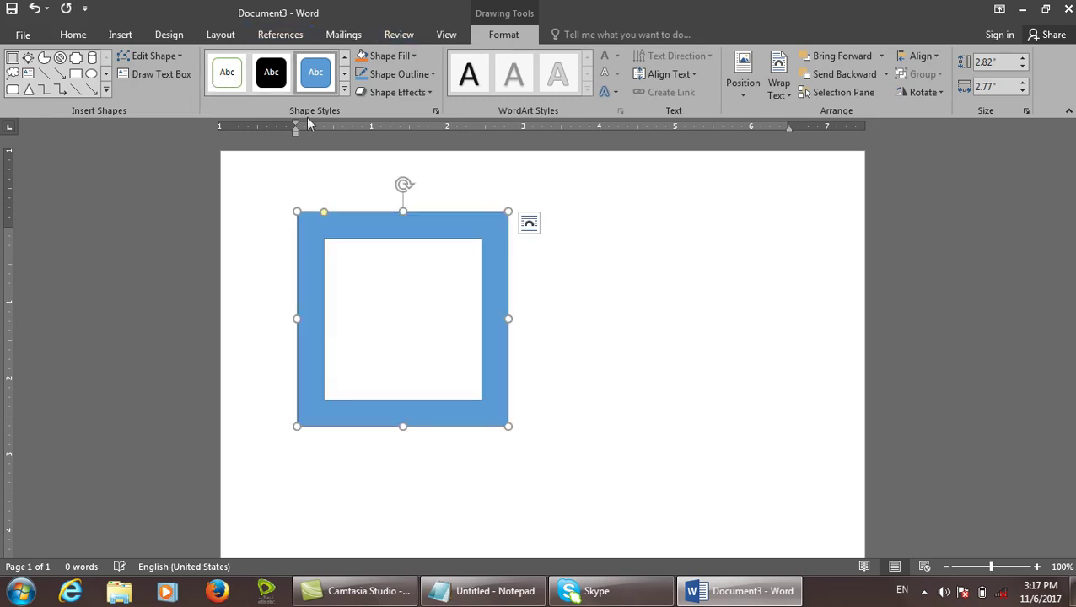
left_click(344, 93)
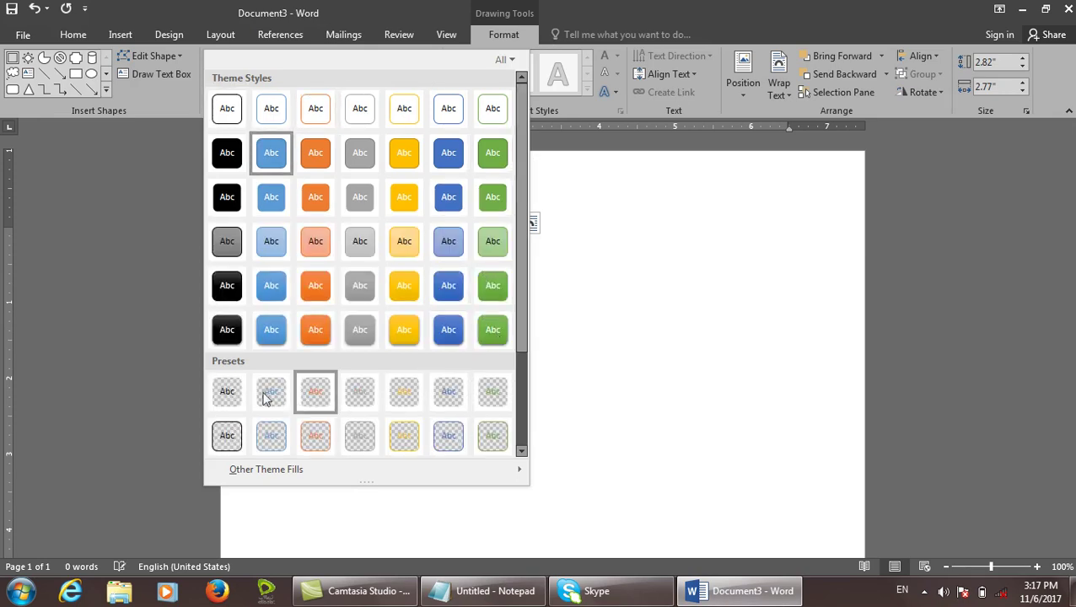
left_click_drag(514, 160, 538, 305)
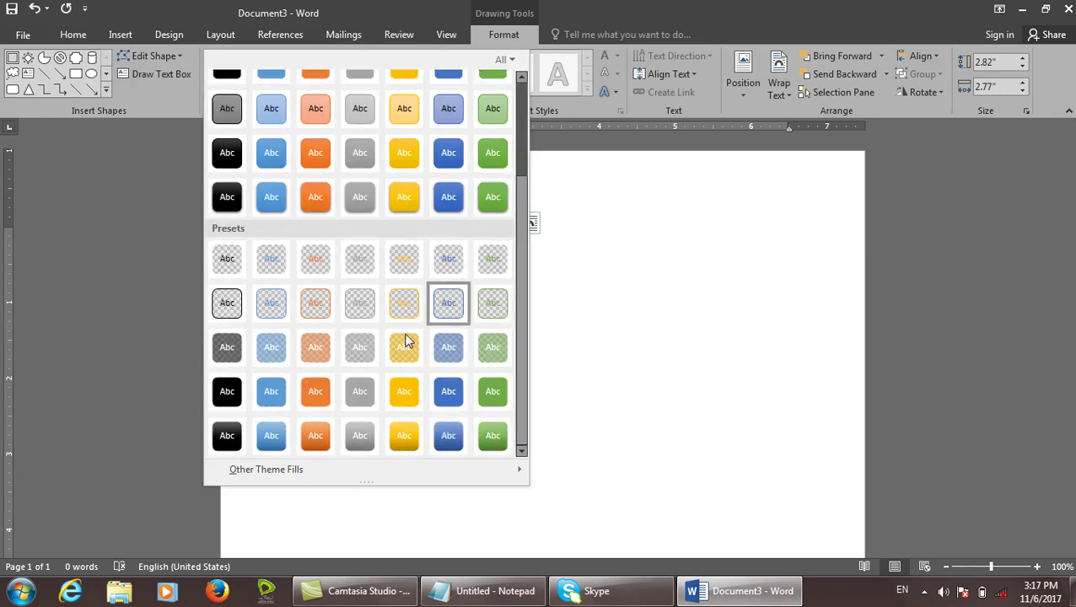
left_click(240, 395)
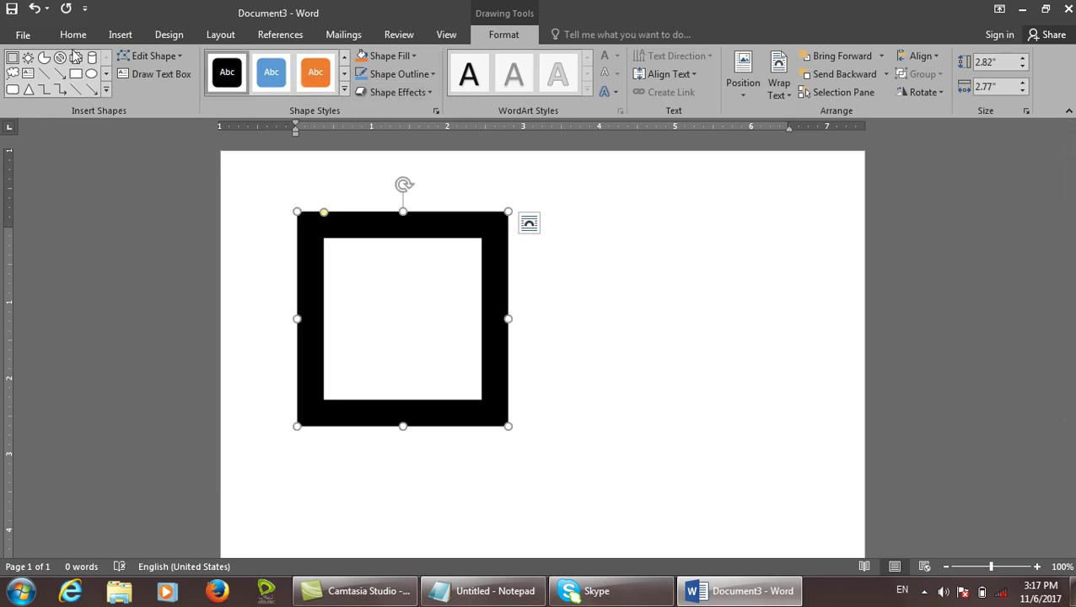
Draw a plaque shape about 2.93" wide and 3.48" high beside the frame, and delete the black frame.
left_click(76, 57)
left_click_drag(588, 202, 812, 467)
left_click(434, 224)
key("Delete")
Apply the blue gradient theme style to the plaque and move it toward the middle of the page.
left_click(703, 248)
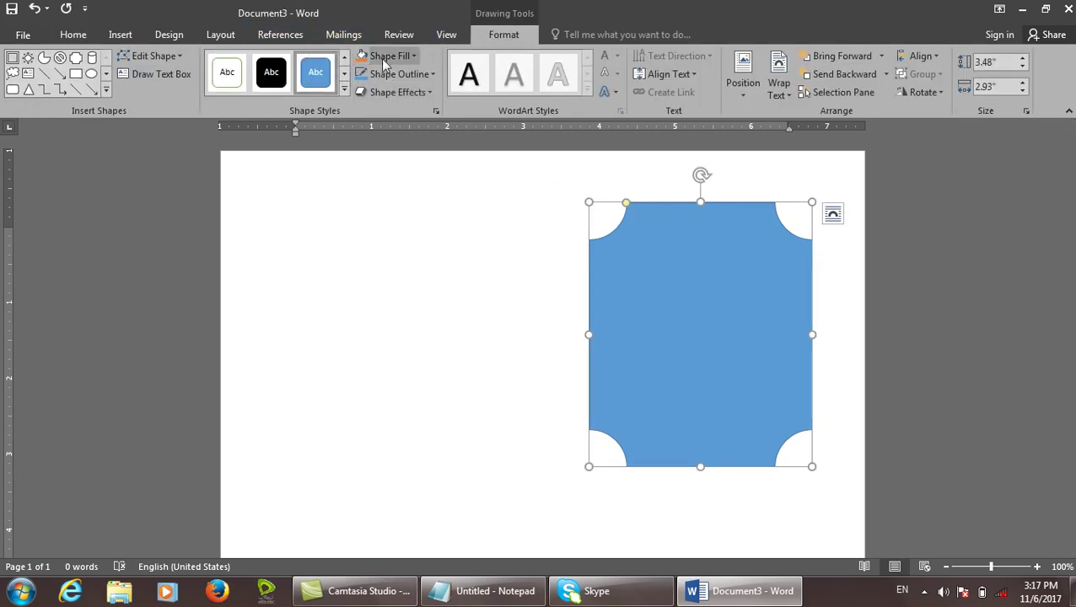
left_click(344, 91)
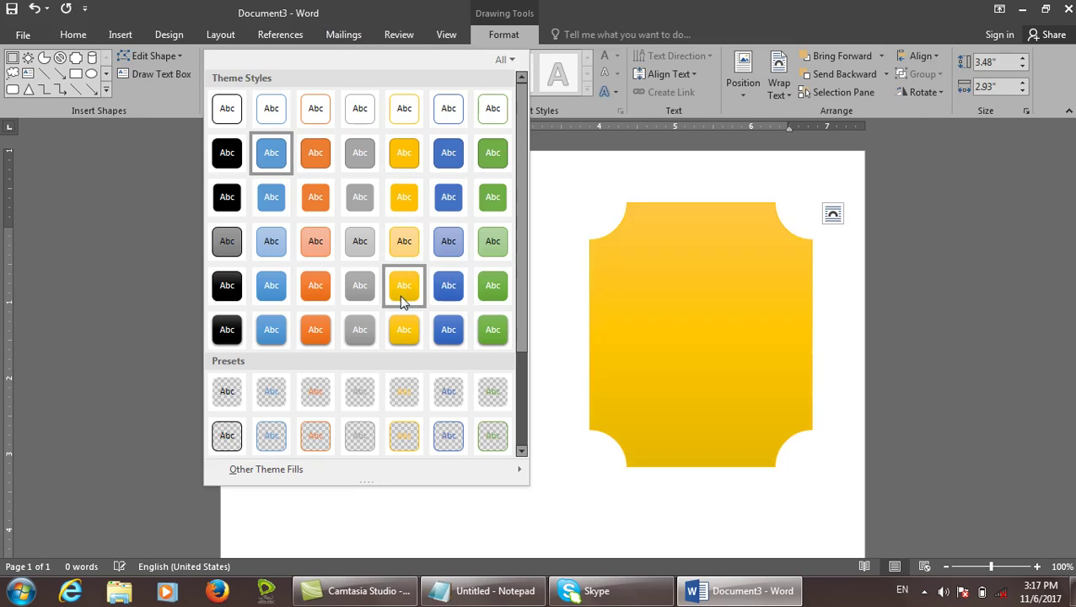
left_click(447, 287)
left_click_drag(694, 305, 568, 329)
Fill the plaque with the standard dark navy blue color.
left_click(408, 59)
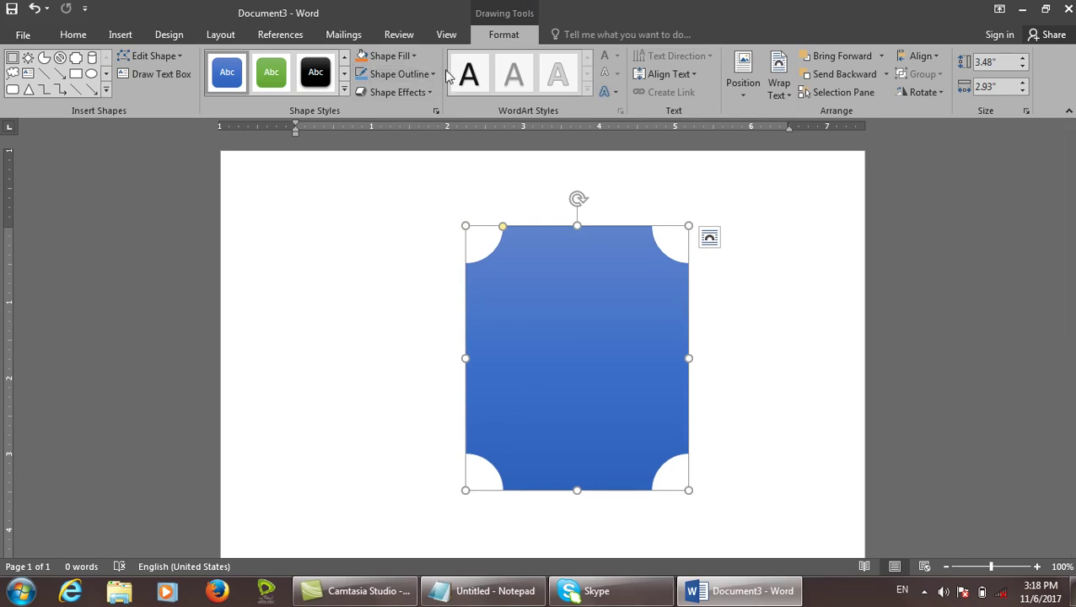
left_click(379, 56)
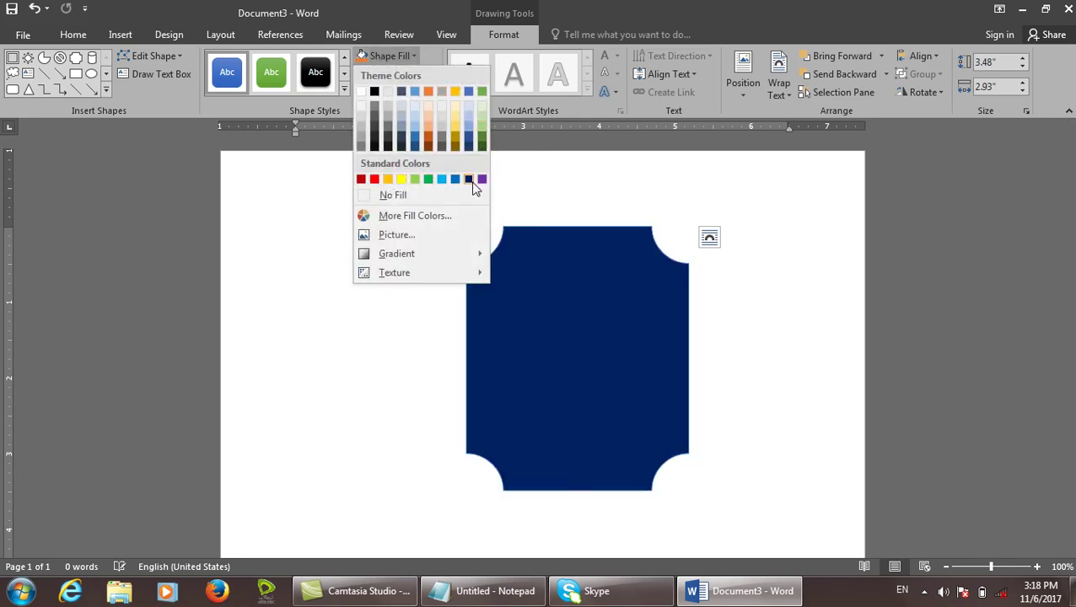
left_click(469, 180)
Fill the plaque with a custom RGB color of red 100, green 200 and blue 200.
left_click(389, 56)
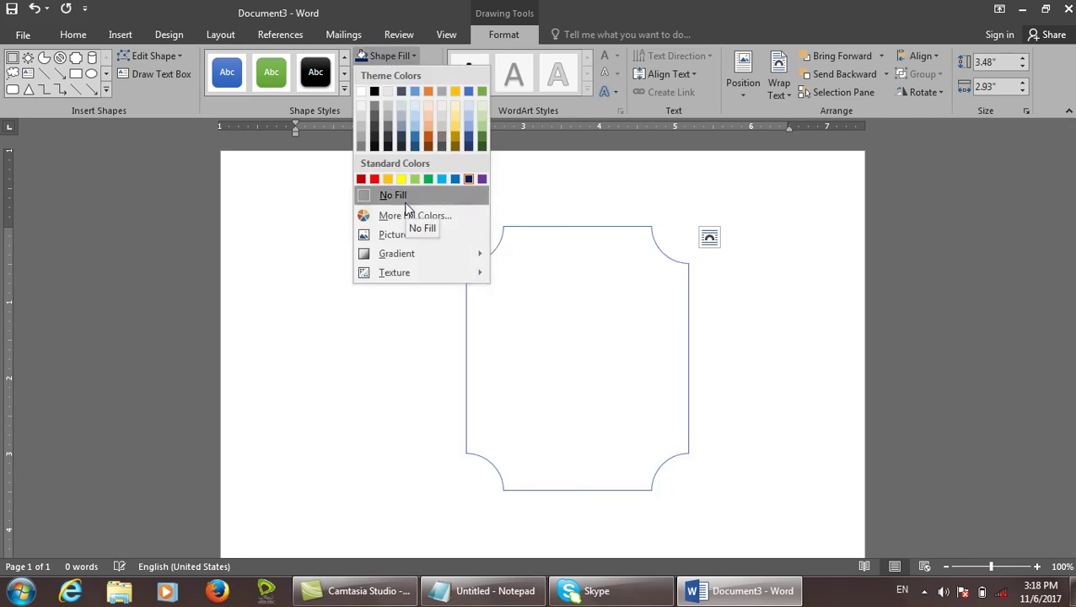
left_click(413, 215)
left_click(443, 160)
left_click(489, 160)
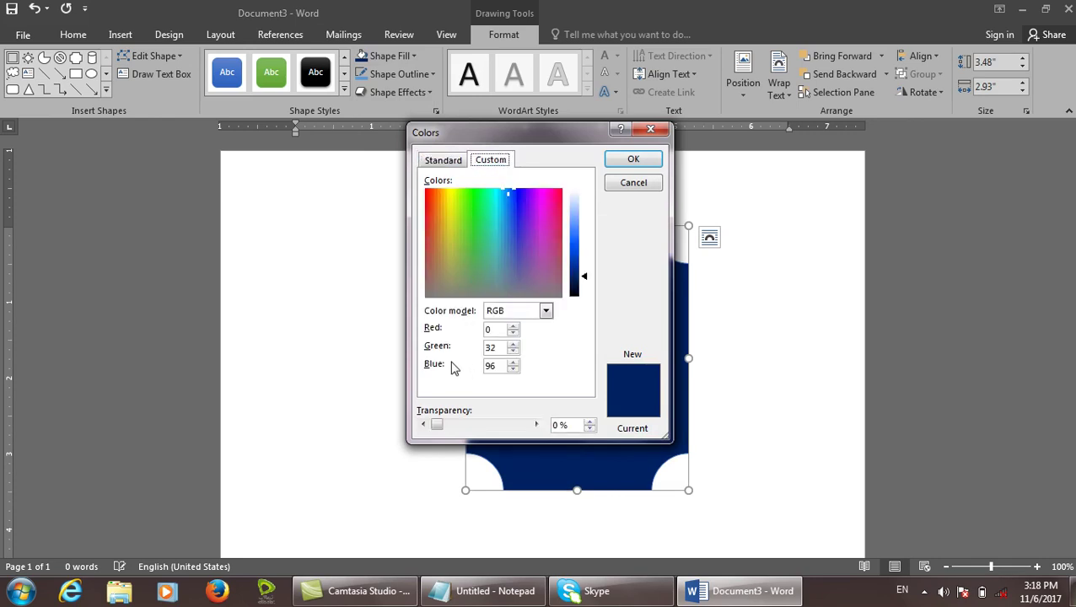
double_click(493, 329)
type("100")
key("Tab")
type("100200")
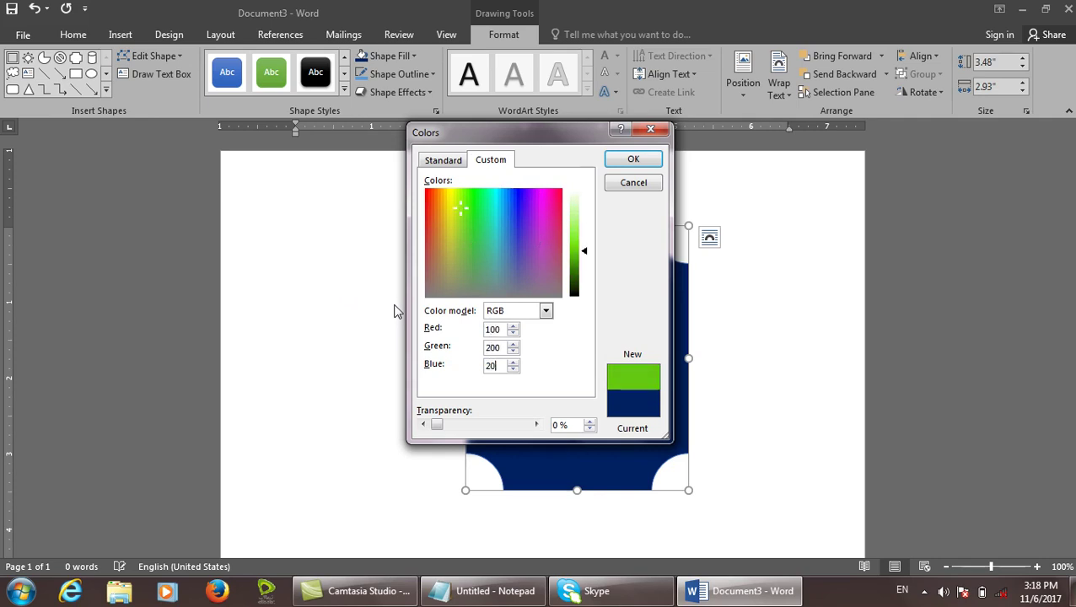
left_click(633, 160)
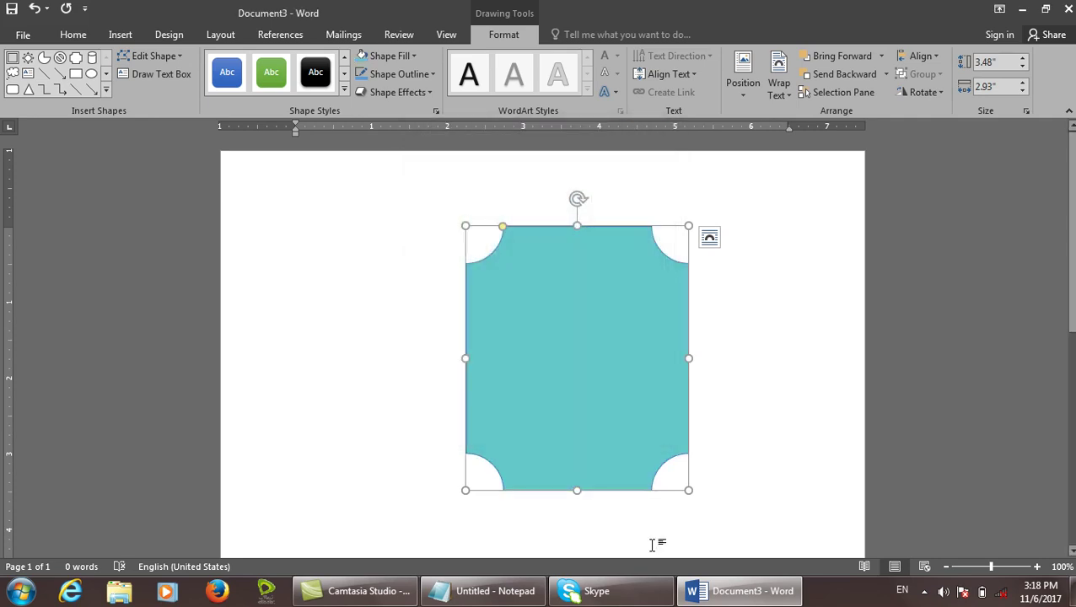
Fill the plaque with the Penguins picture from Sample Pictures and move it slightly up and left on the page.
left_click(398, 56)
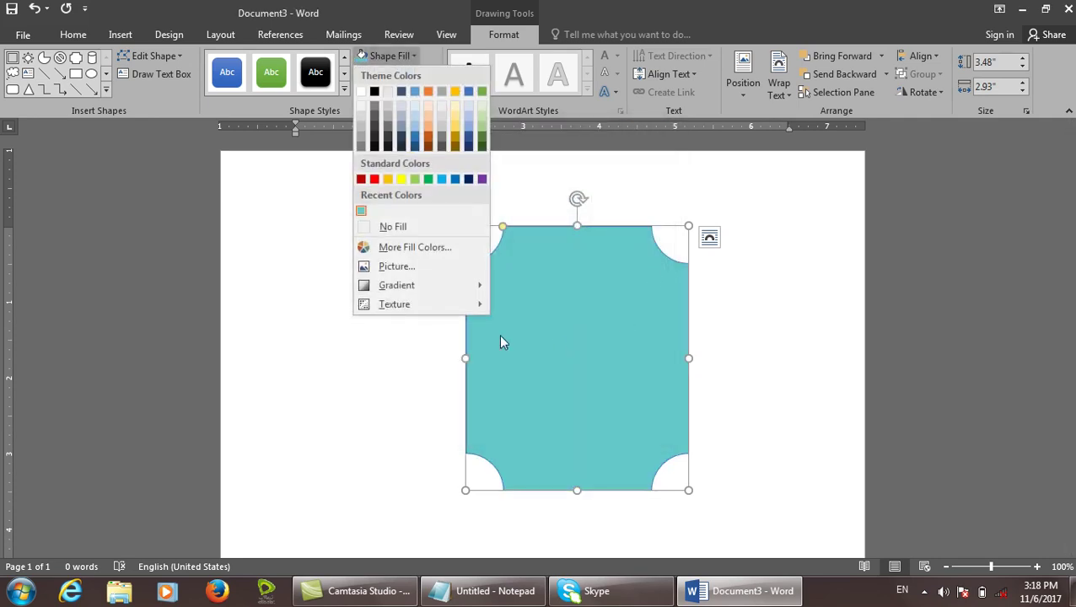
left_click(629, 233)
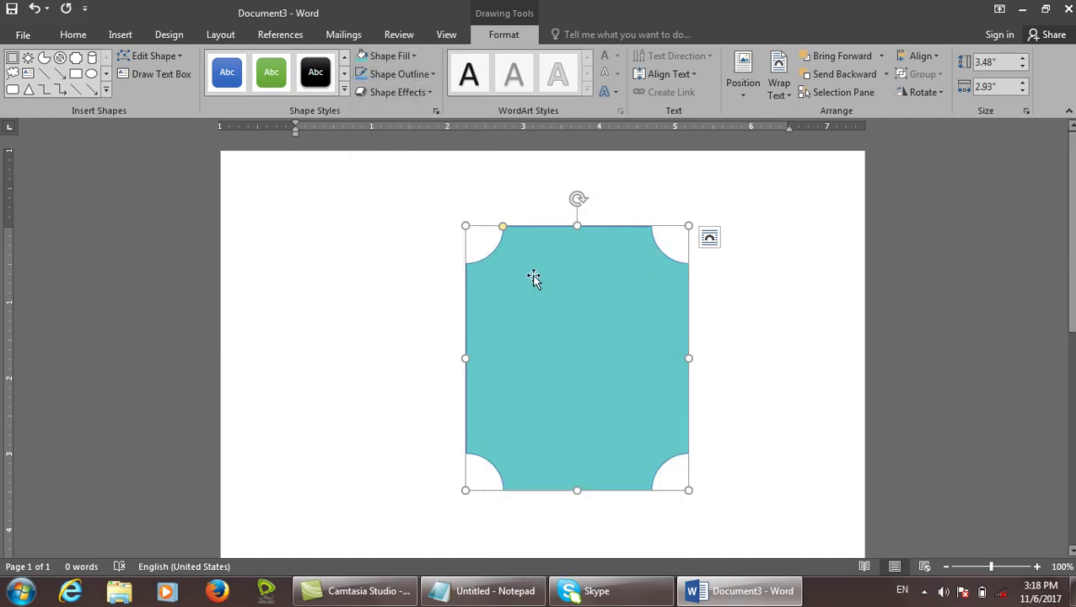
left_click(414, 57)
left_click(396, 262)
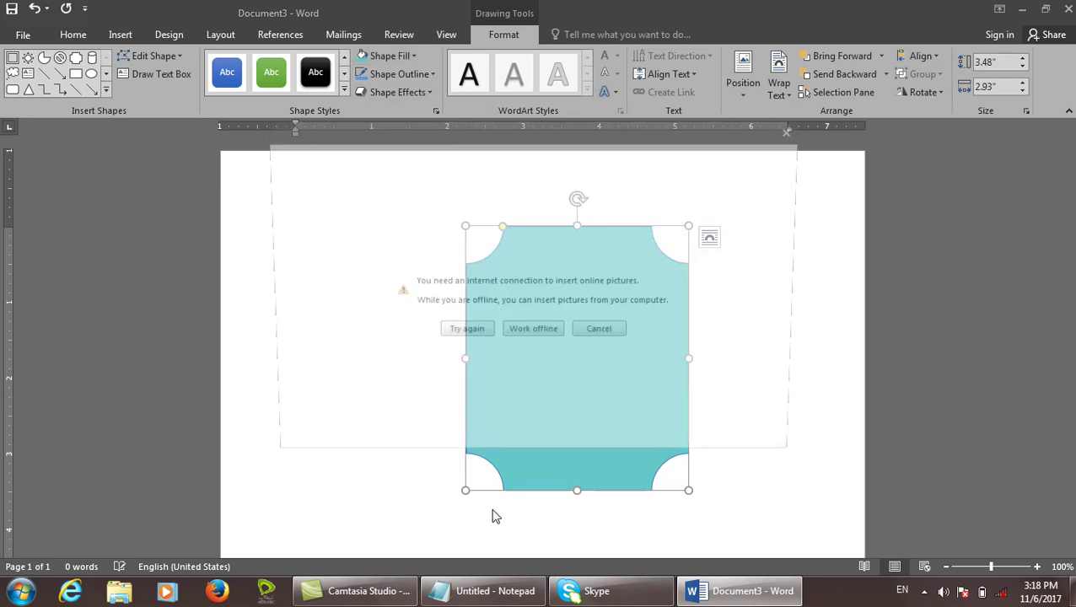
left_click(531, 338)
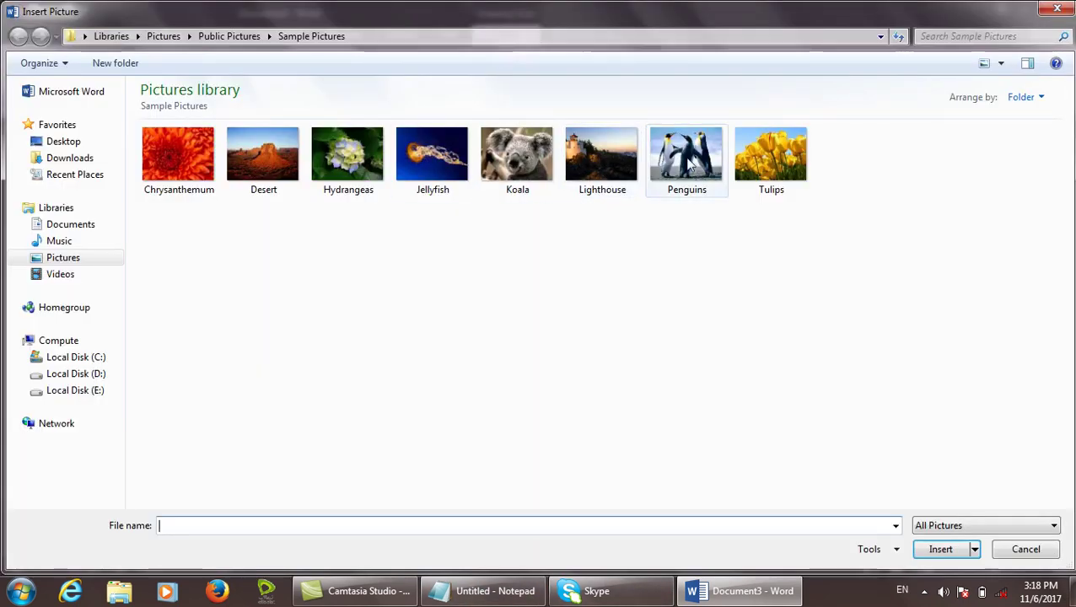
double_click(688, 156)
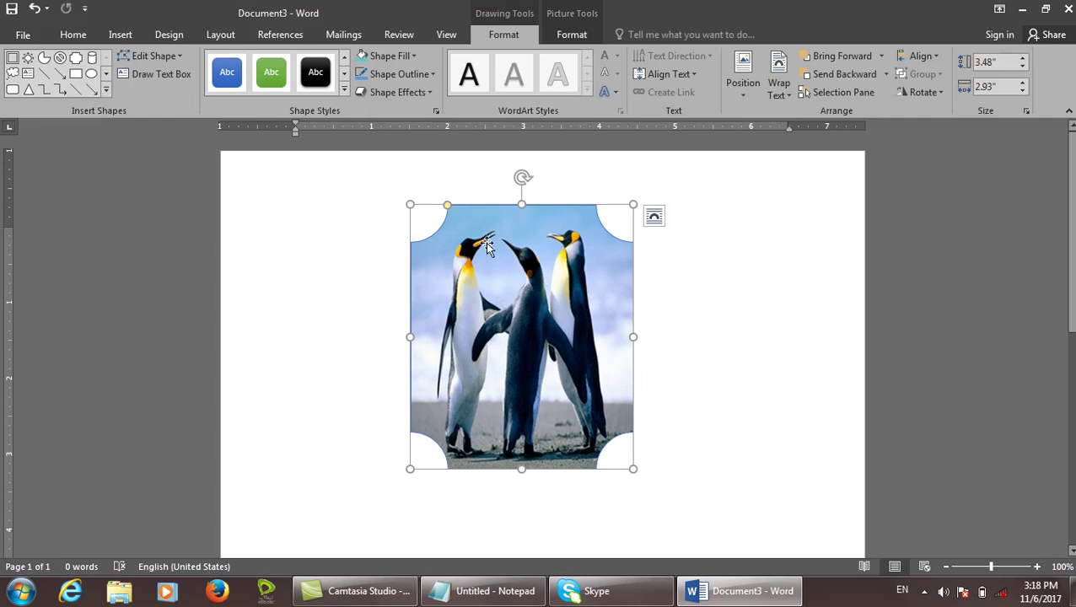
Replace the plaque's picture fill with the light gradient variation that radiates from the center.
left_click(415, 56)
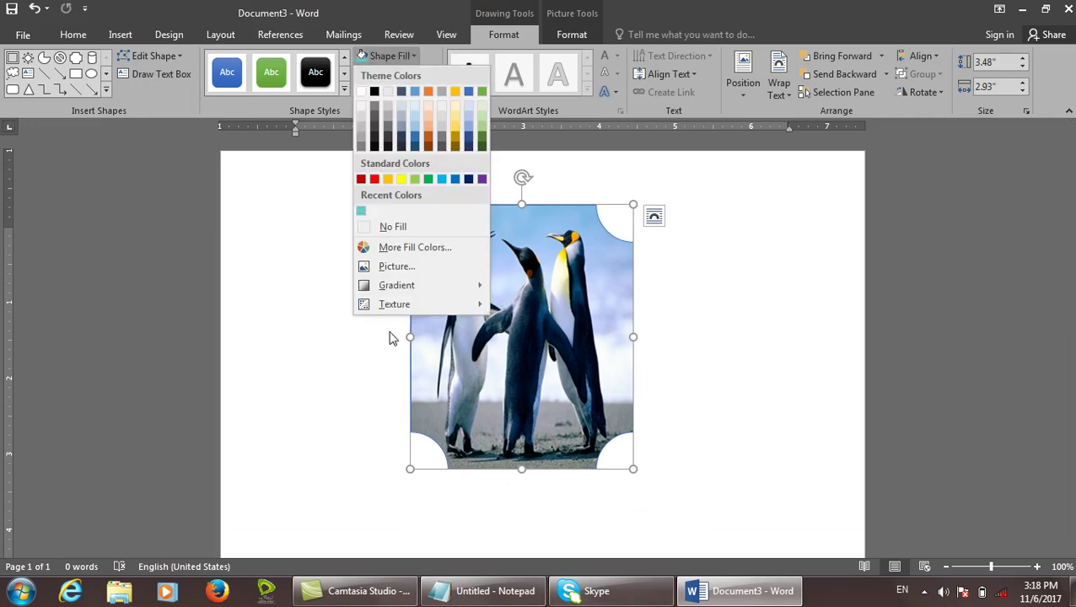
mouse_move(409, 285)
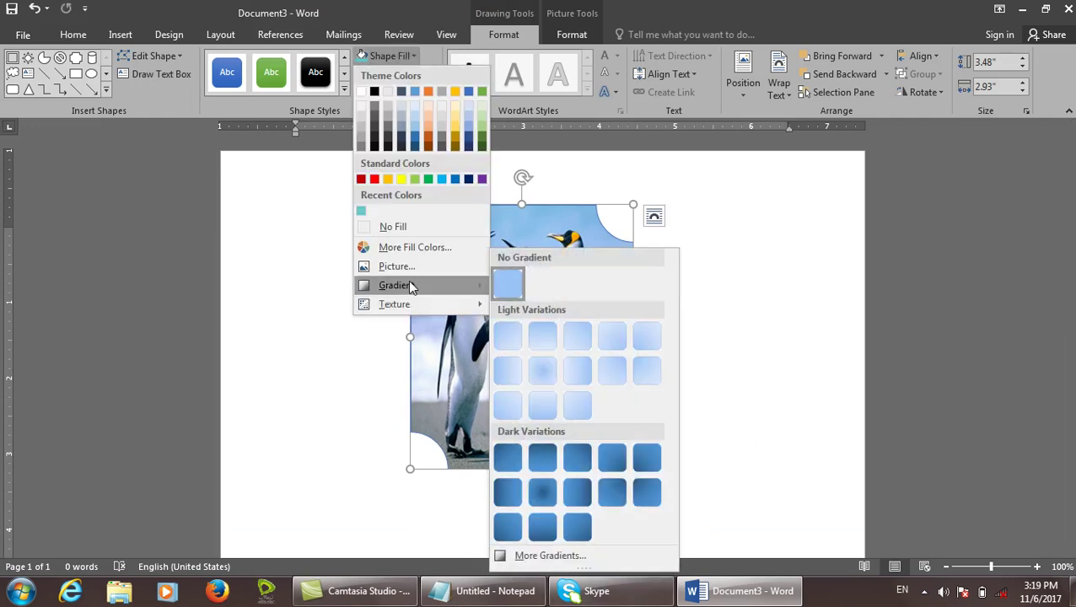
left_click(542, 371)
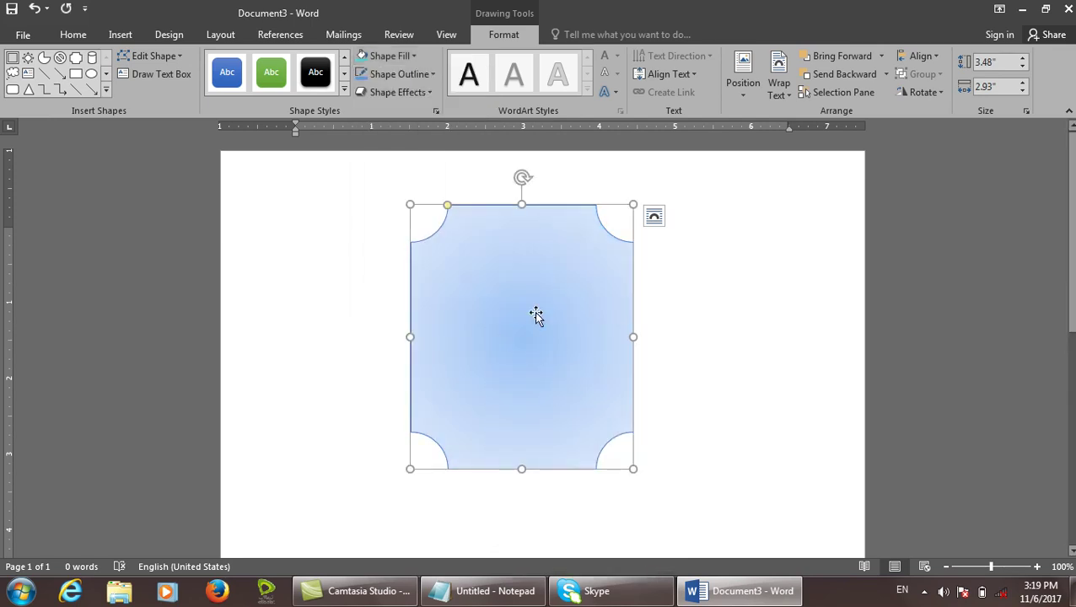
Fill the plaque with the brown marble texture.
left_click(413, 57)
mouse_move(420, 284)
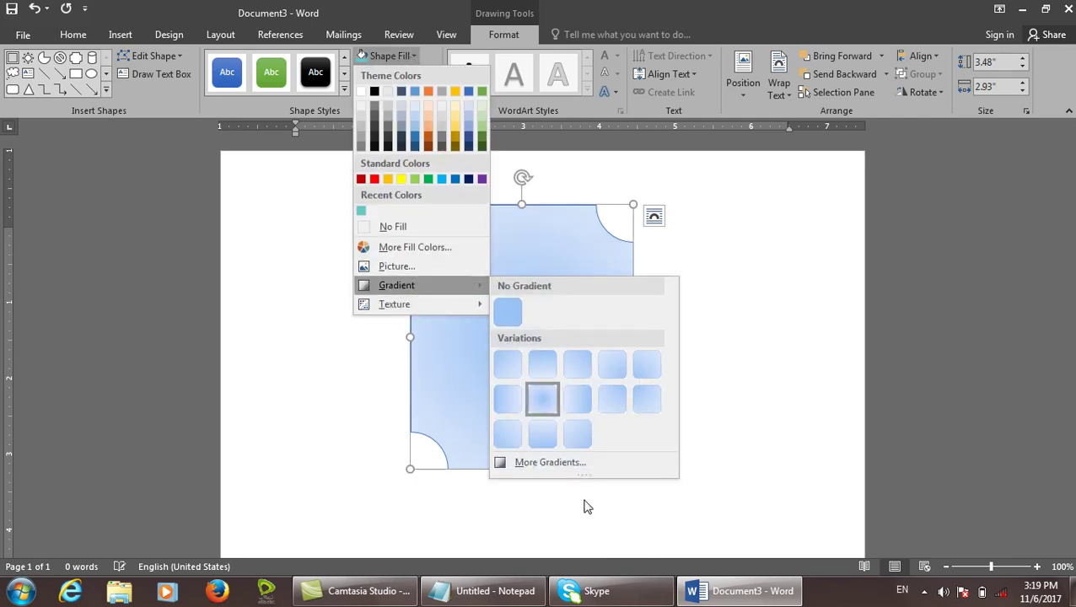
mouse_move(428, 304)
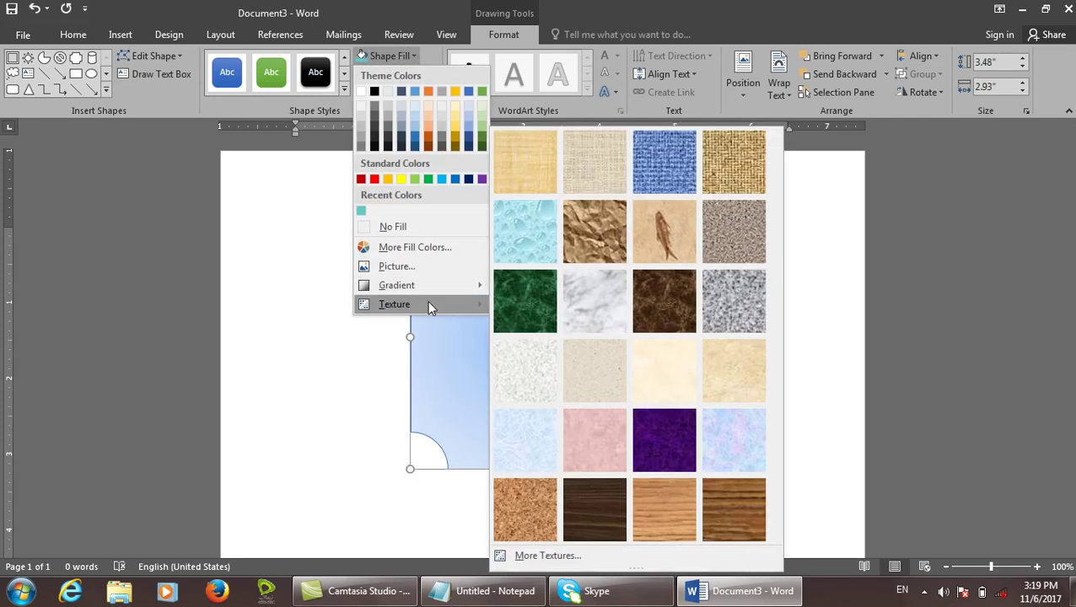
left_click(640, 294)
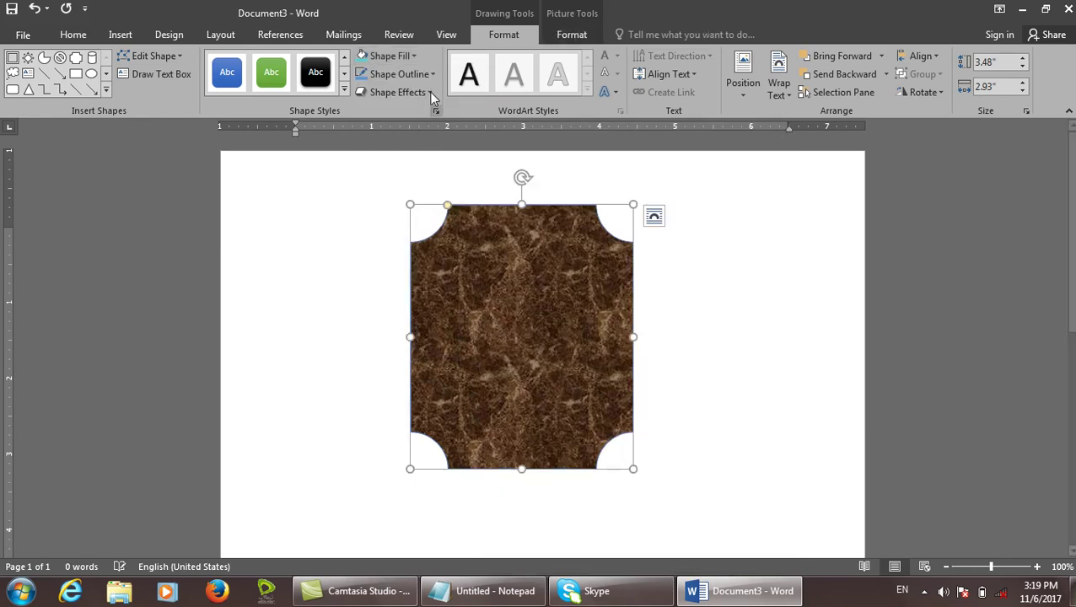
Fill the plaque with the tan woven texture at the end of the first texture row.
left_click(408, 54)
mouse_move(437, 302)
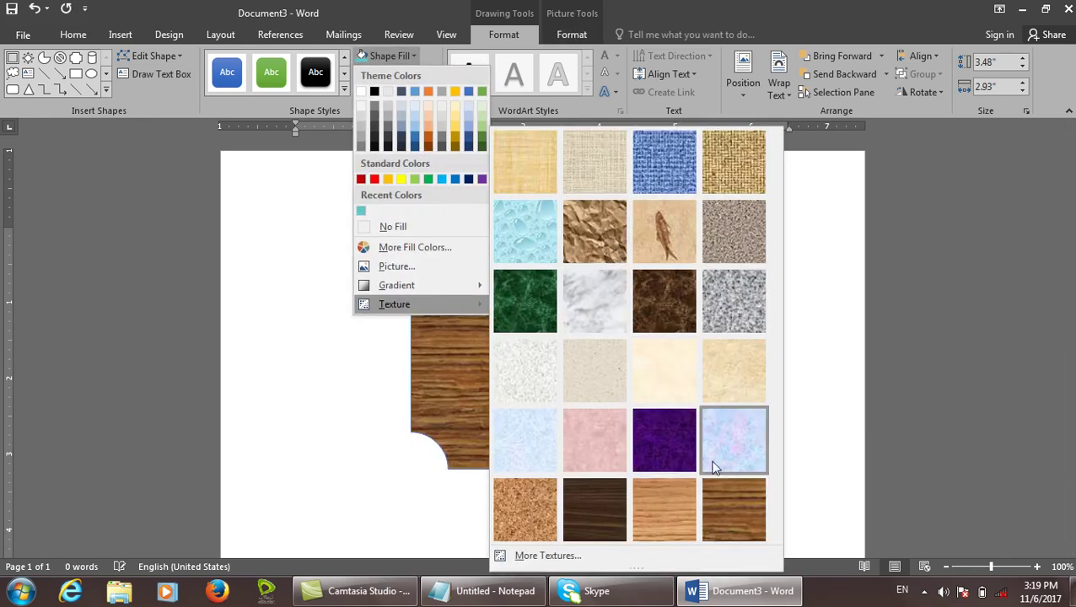
left_click(709, 167)
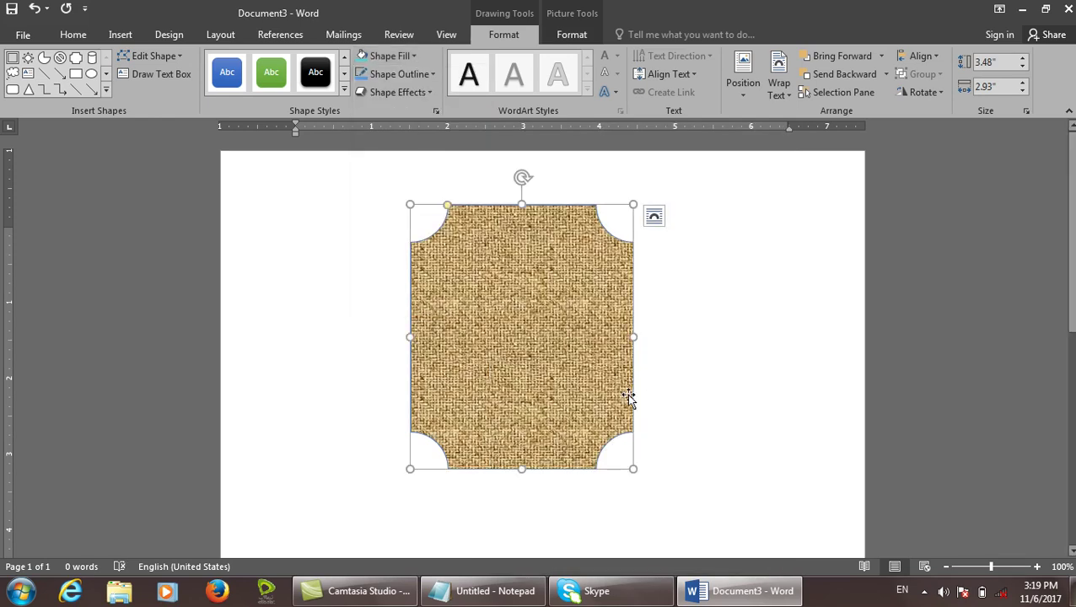
left_click(422, 74)
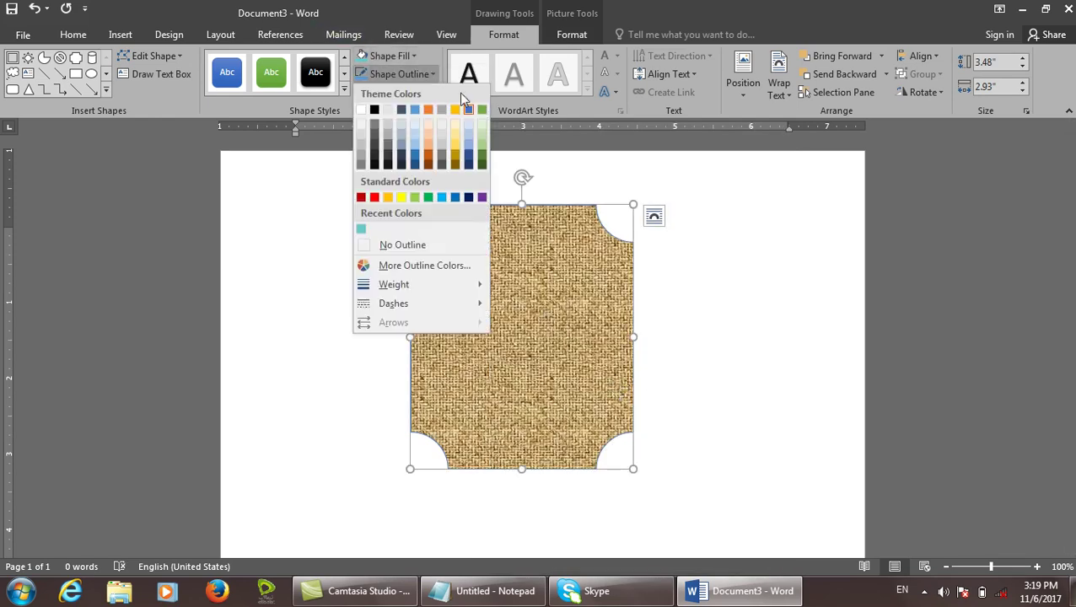
left_click(409, 71)
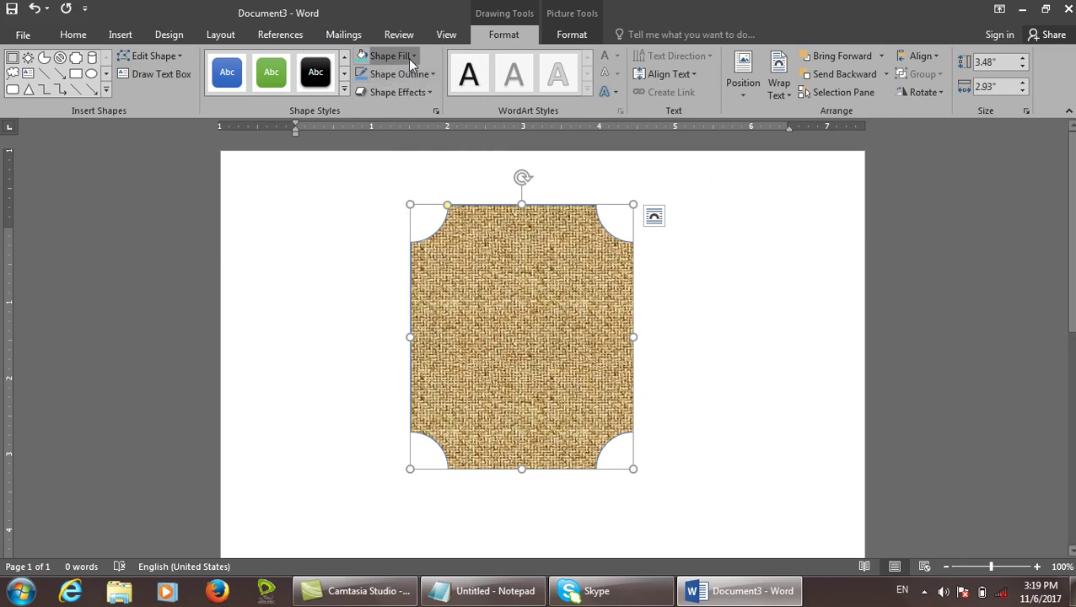
Replace the plaque's texture fill with the dark gradient variation that fades from dark at the top to light at the bottom.
left_click(411, 59)
mouse_move(422, 291)
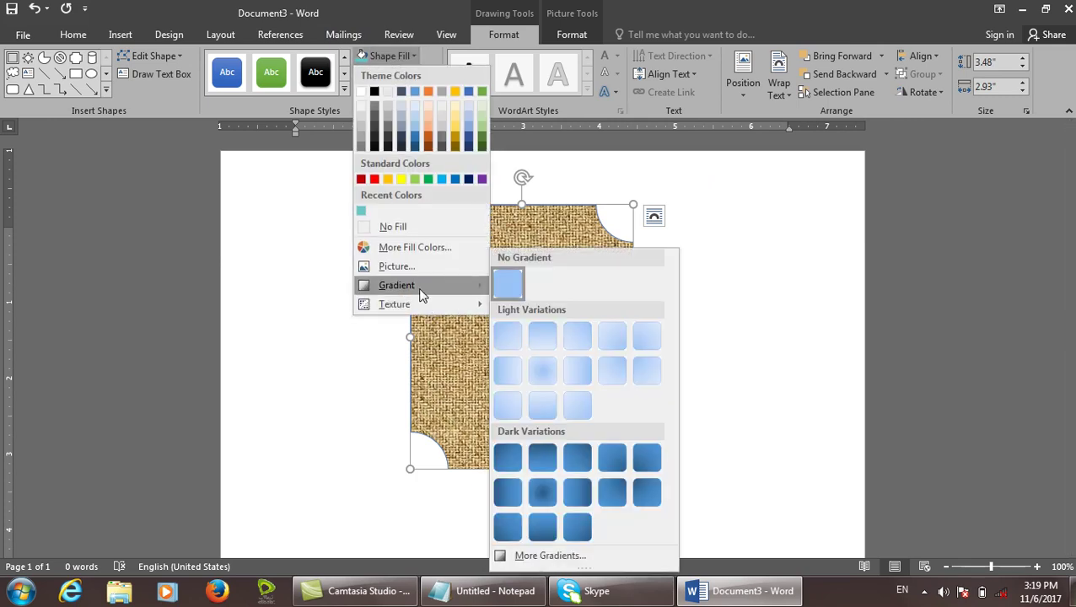
left_click(540, 468)
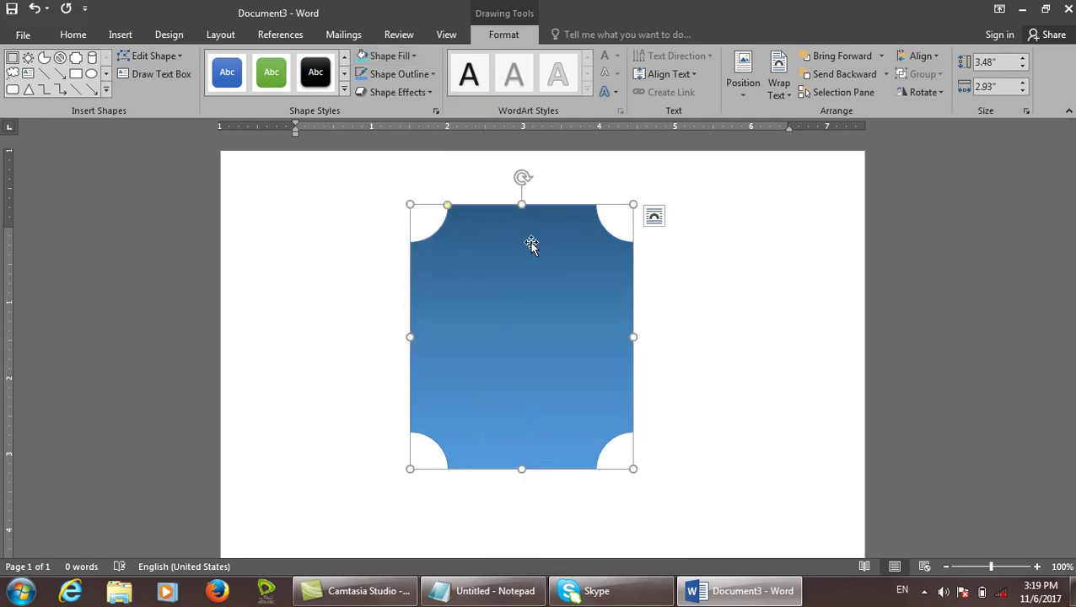
Open the detailed gradient options for the plaque and color the first gradient stop black.
left_click(402, 56)
mouse_move(489, 287)
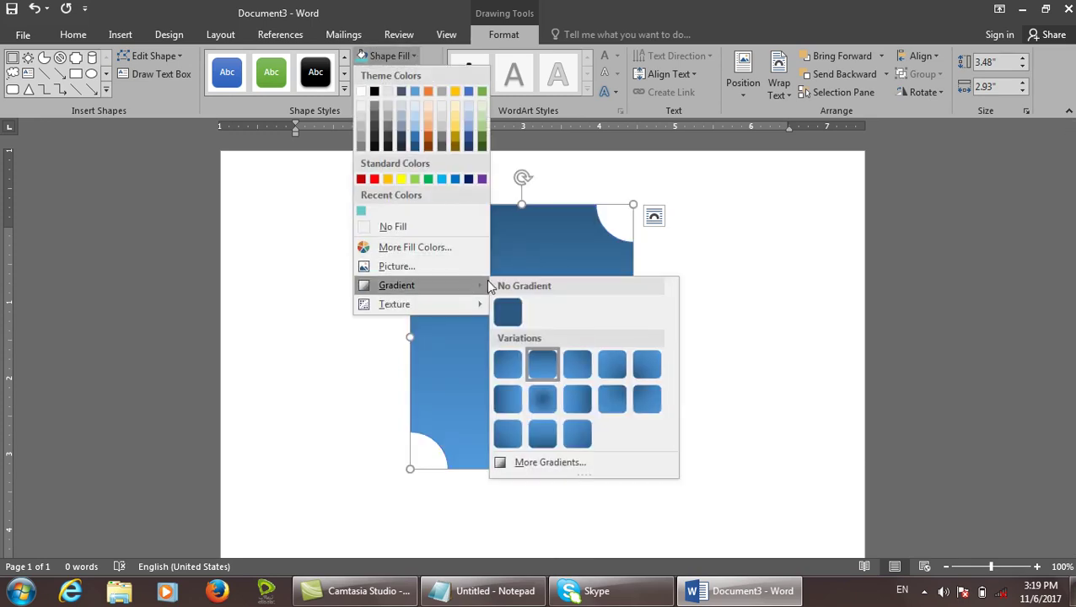
left_click(553, 464)
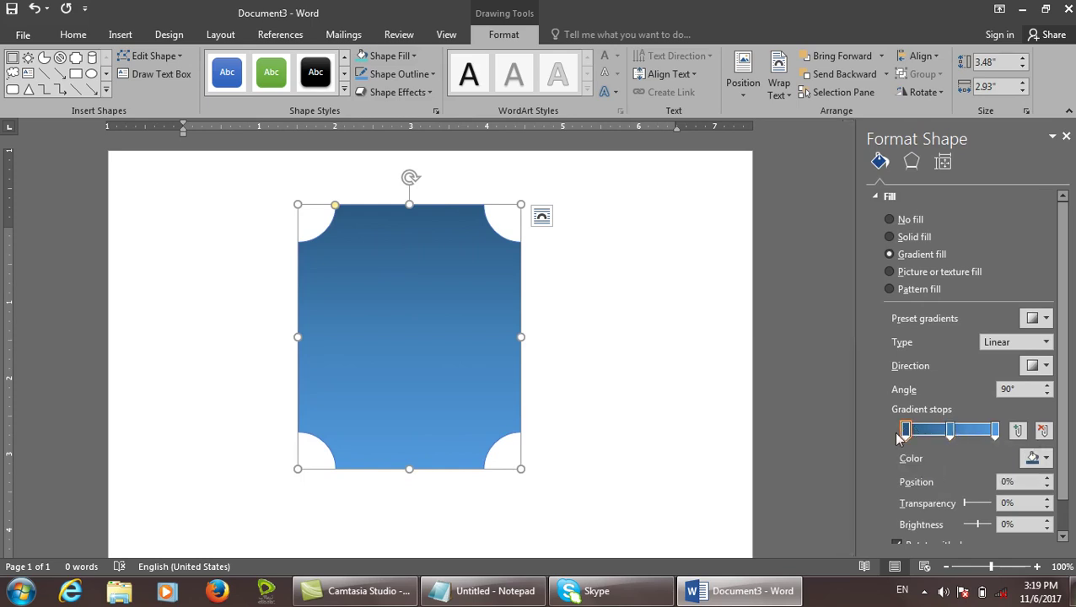
left_click(1036, 458)
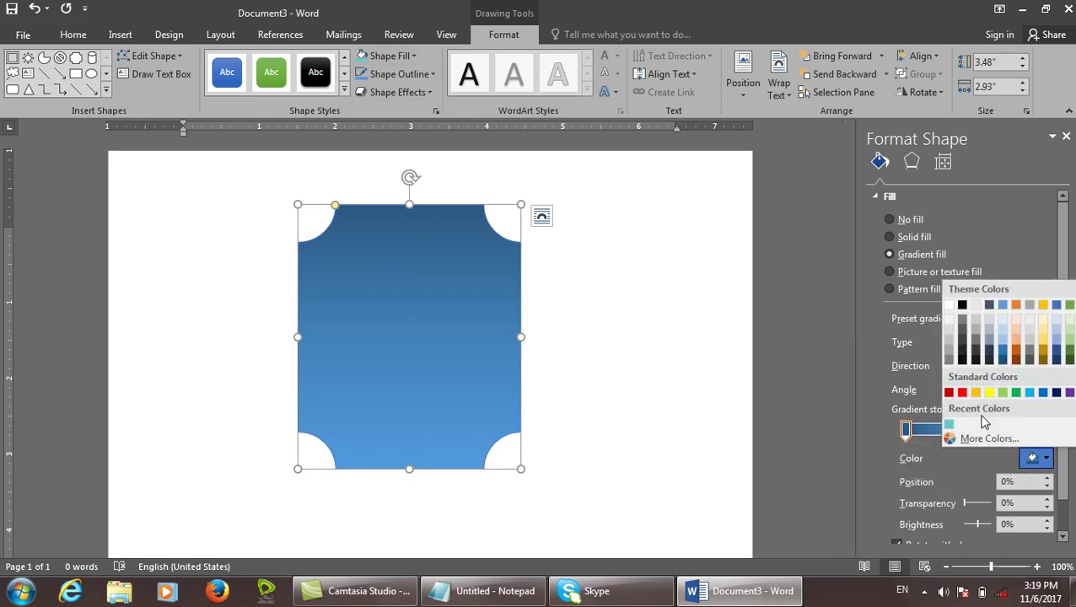
left_click(962, 307)
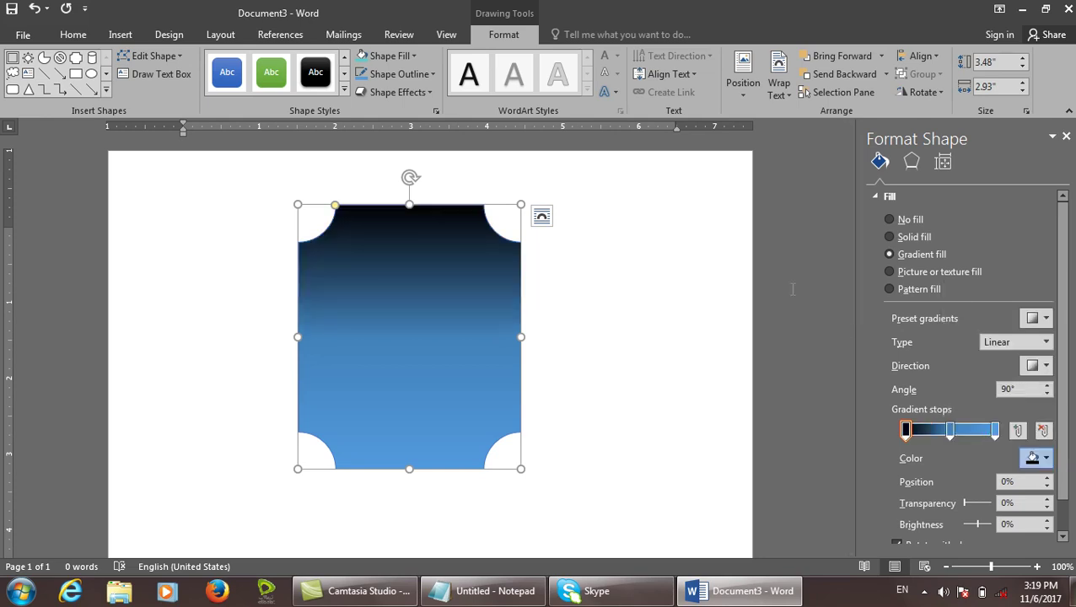
Color the middle gradient stop at 50% orange, and change it to red.
left_click(952, 430)
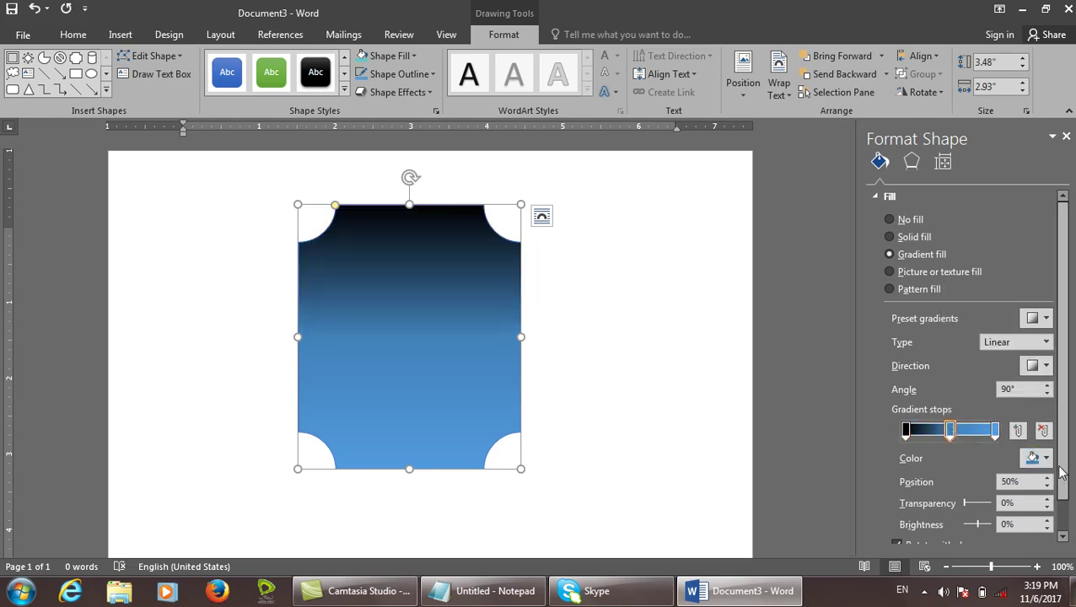
left_click(1043, 458)
left_click(976, 393)
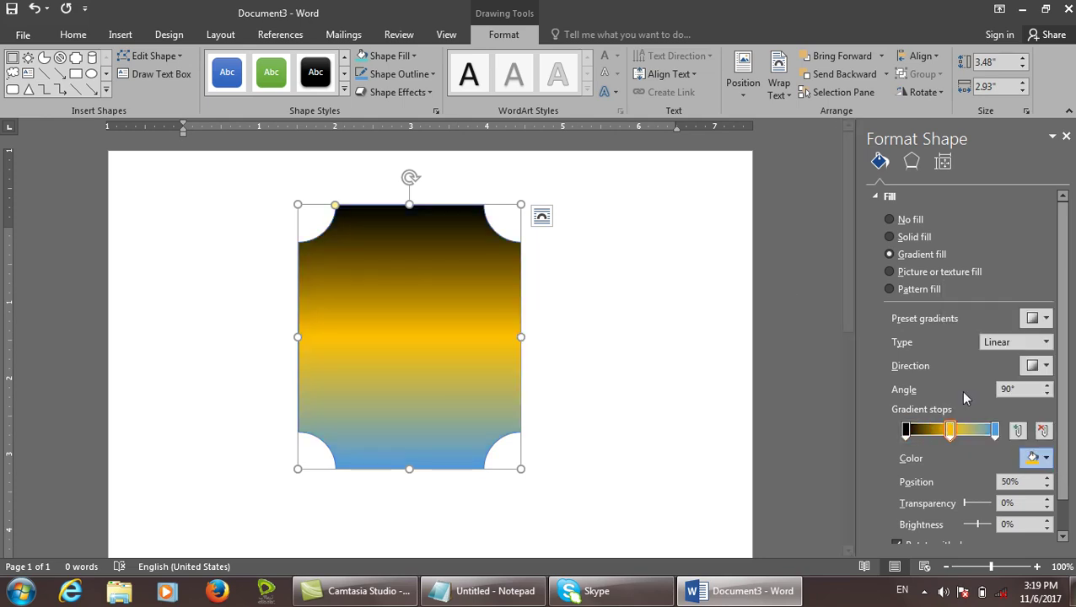
left_click(1033, 457)
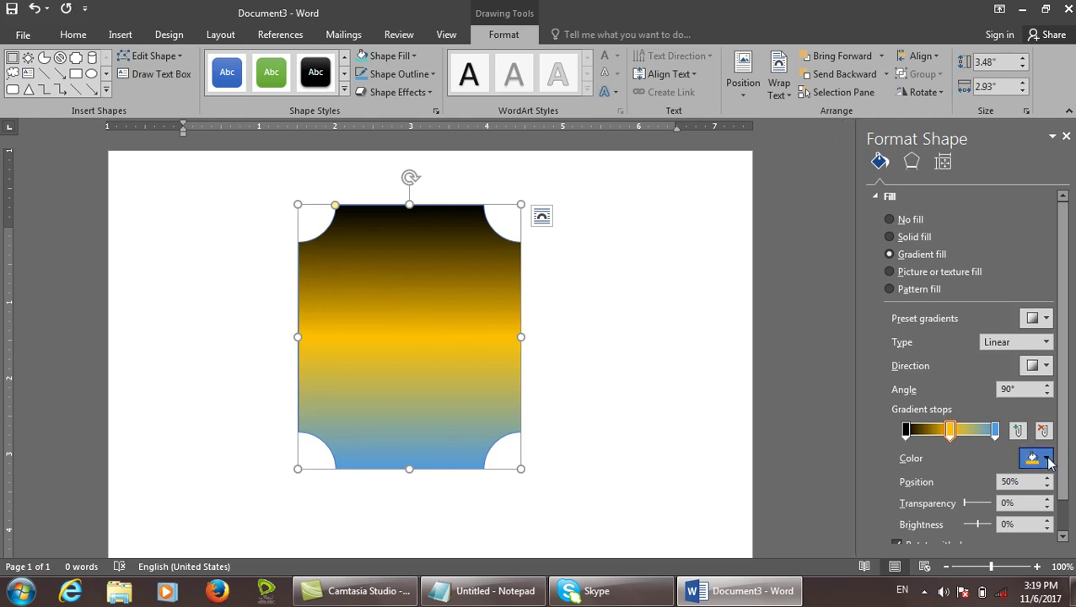
left_click(967, 393)
Color the last gradient stop at 100% green.
left_click(996, 430)
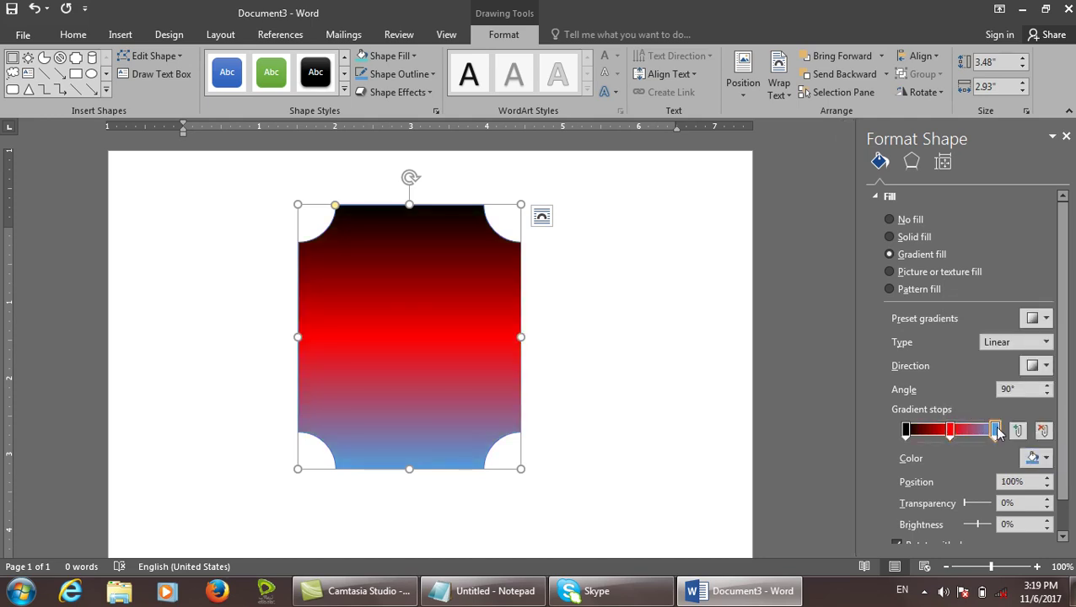
left_click(1044, 458)
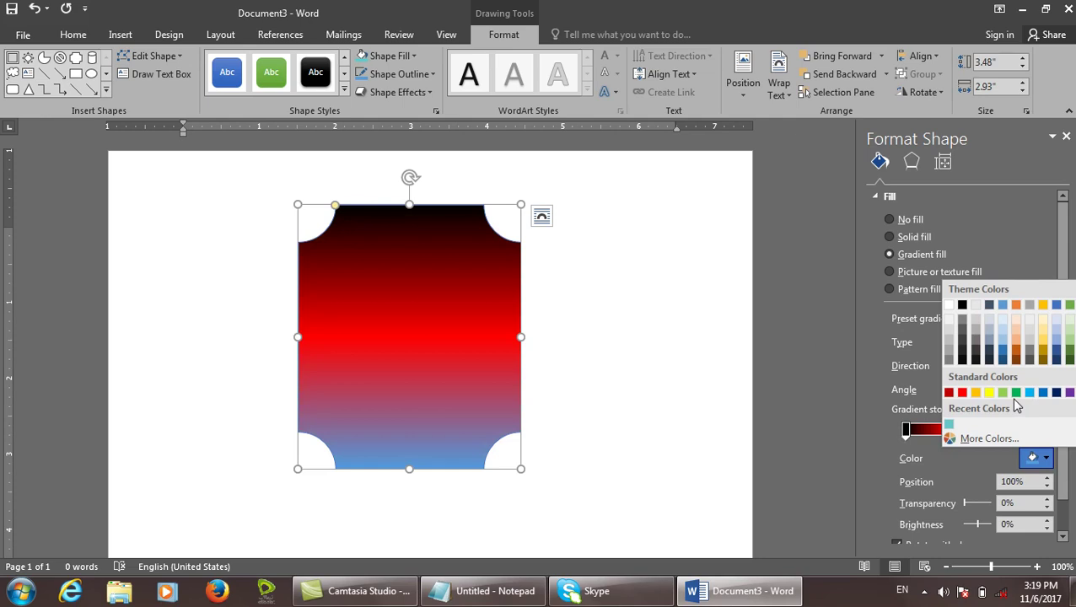
left_click(1017, 393)
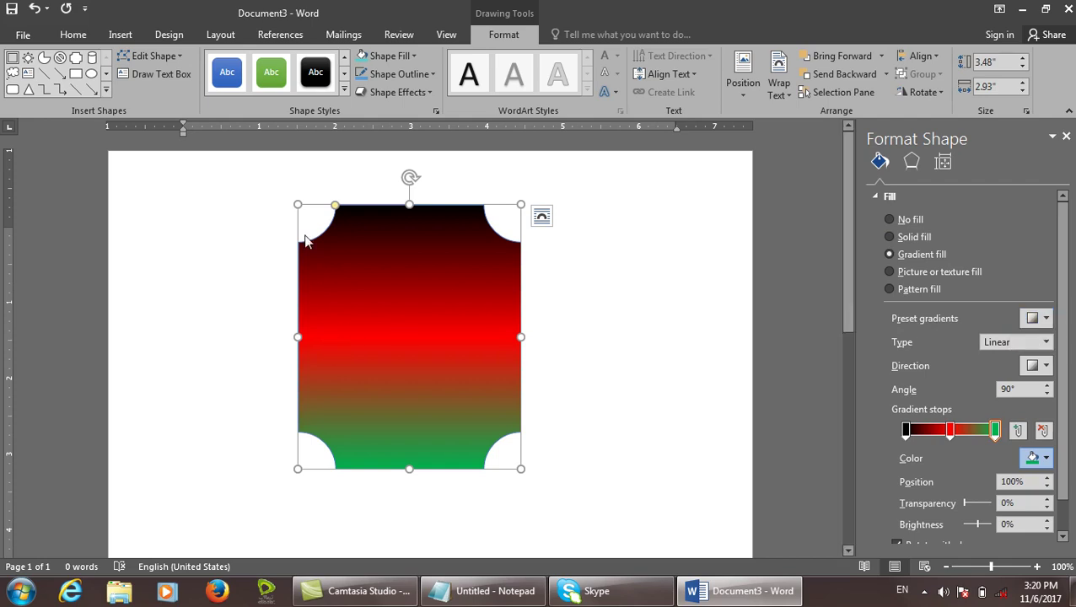
Try a gray and a blue preset gradient on the plaque, and restore the black, red and green gradient.
left_click(1038, 318)
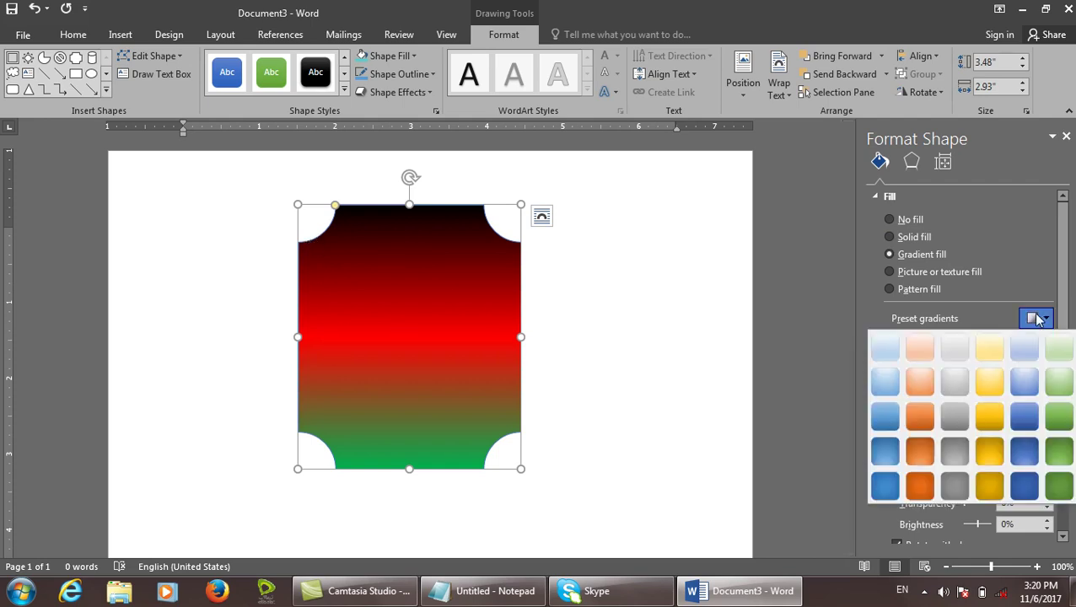
left_click(945, 419)
left_click(1038, 318)
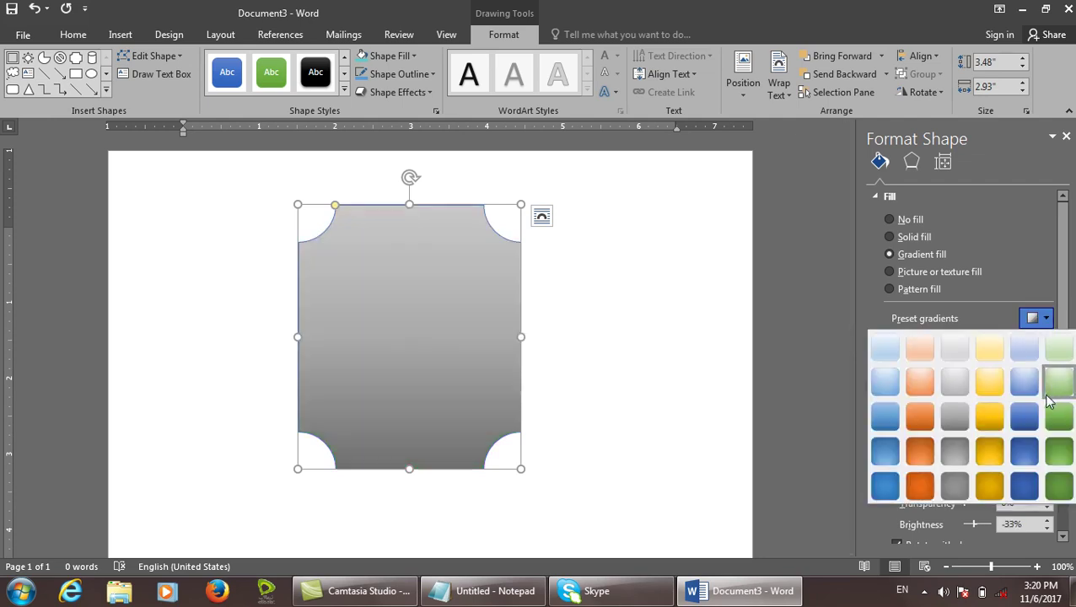
left_click(1023, 381)
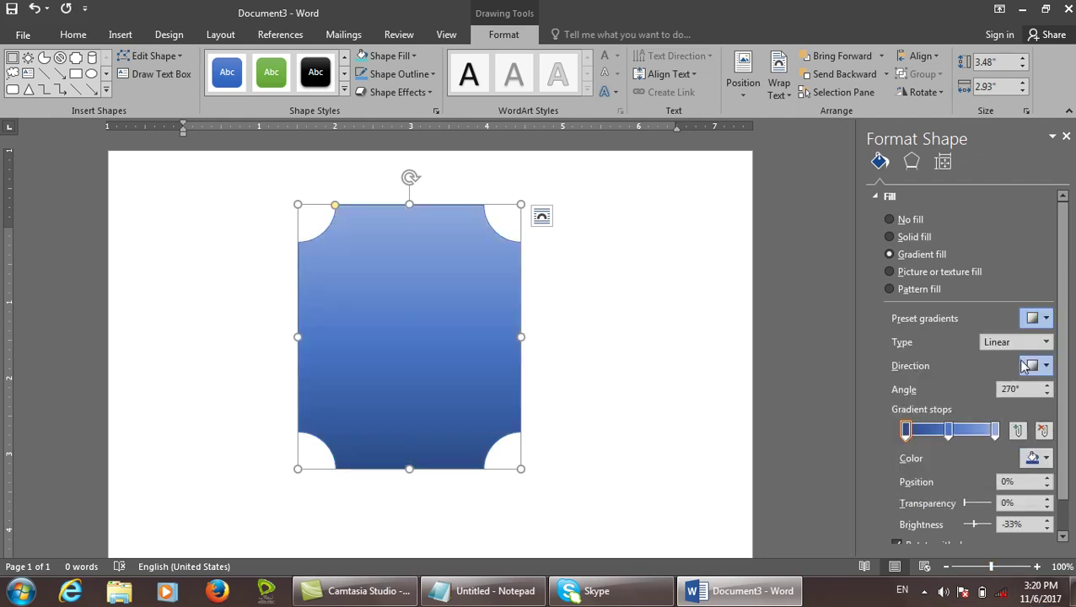
left_click(629, 342)
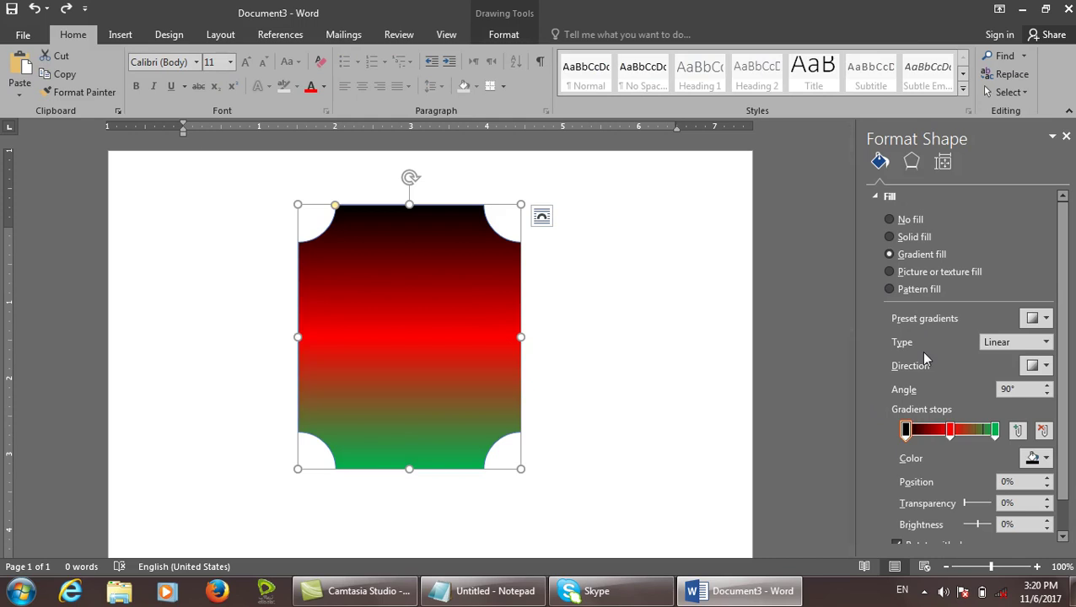
Change the plaque's gradient type to Radial.
left_click(1024, 343)
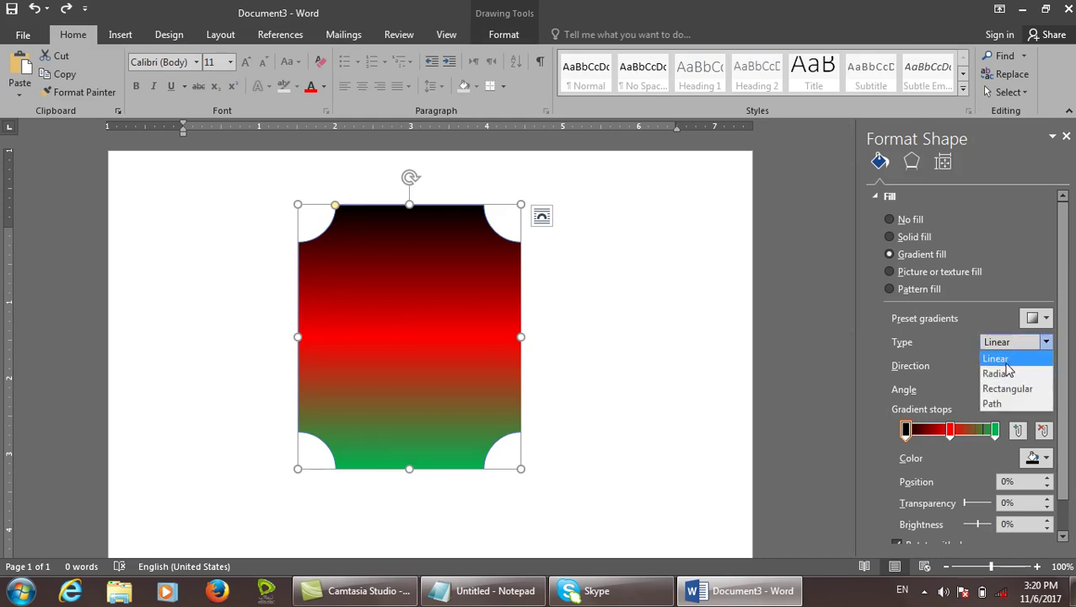
left_click(1005, 373)
left_click(1072, 590)
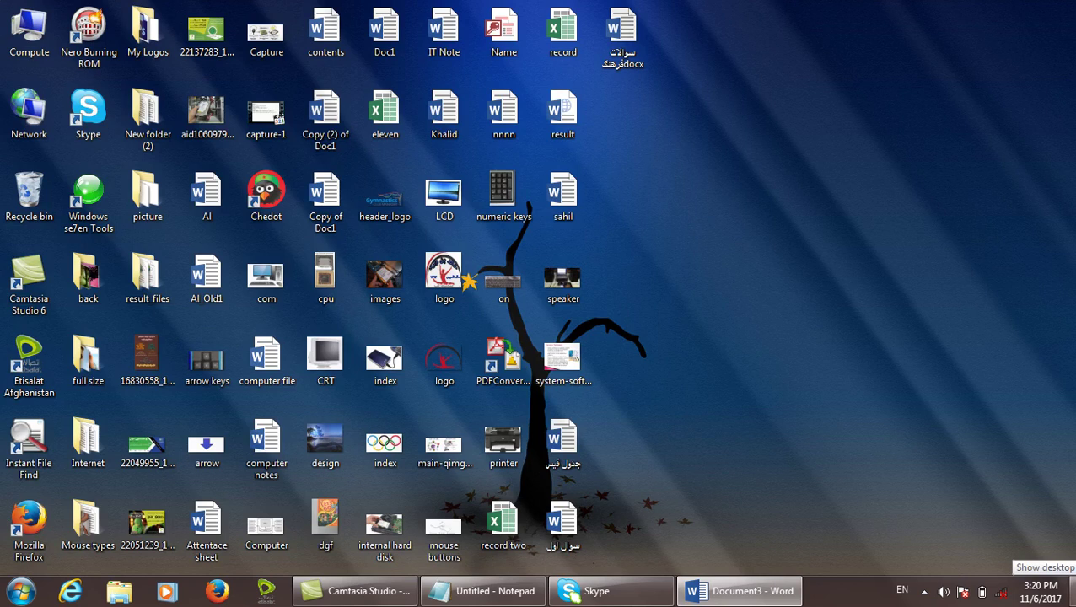
left_click(1072, 590)
Try the Rectangular and Path gradient types on the plaque, and return the type to Linear.
left_click(1024, 342)
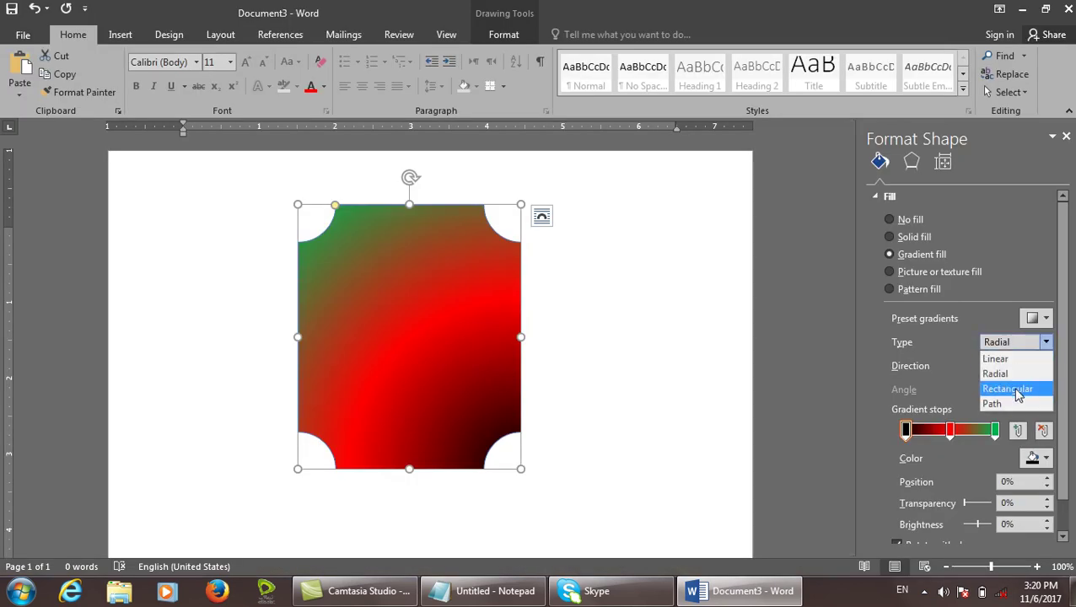
left_click(1018, 391)
left_click(1044, 342)
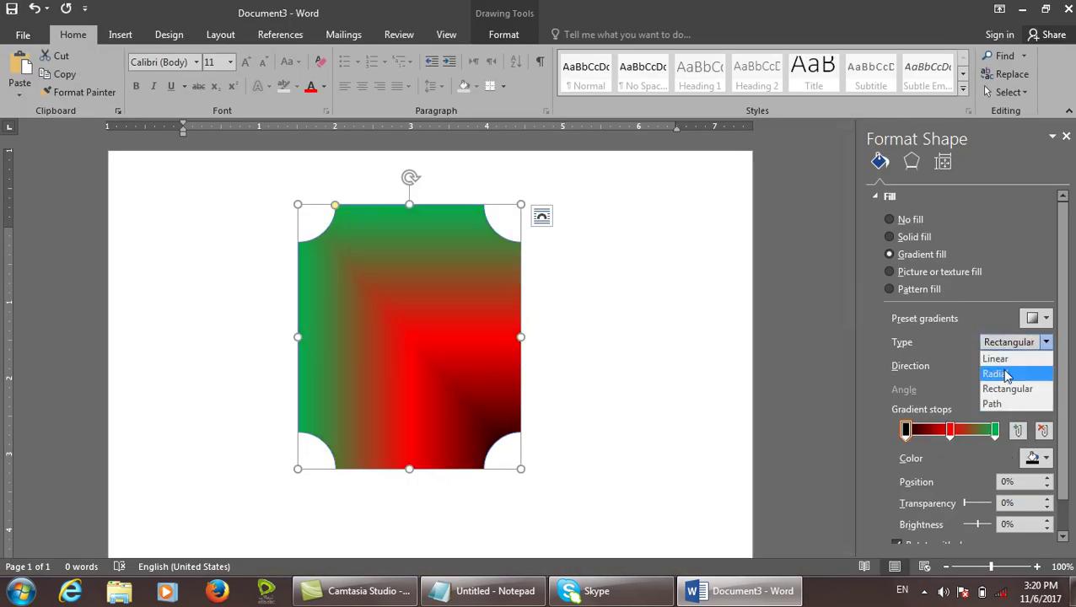
left_click(1000, 402)
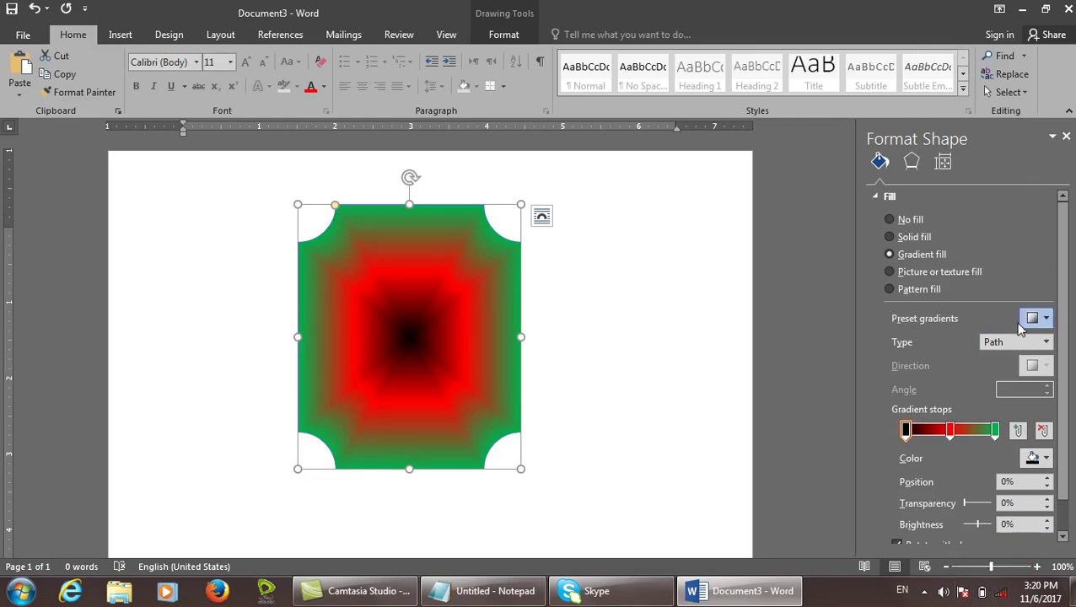
left_click(1044, 341)
left_click(999, 359)
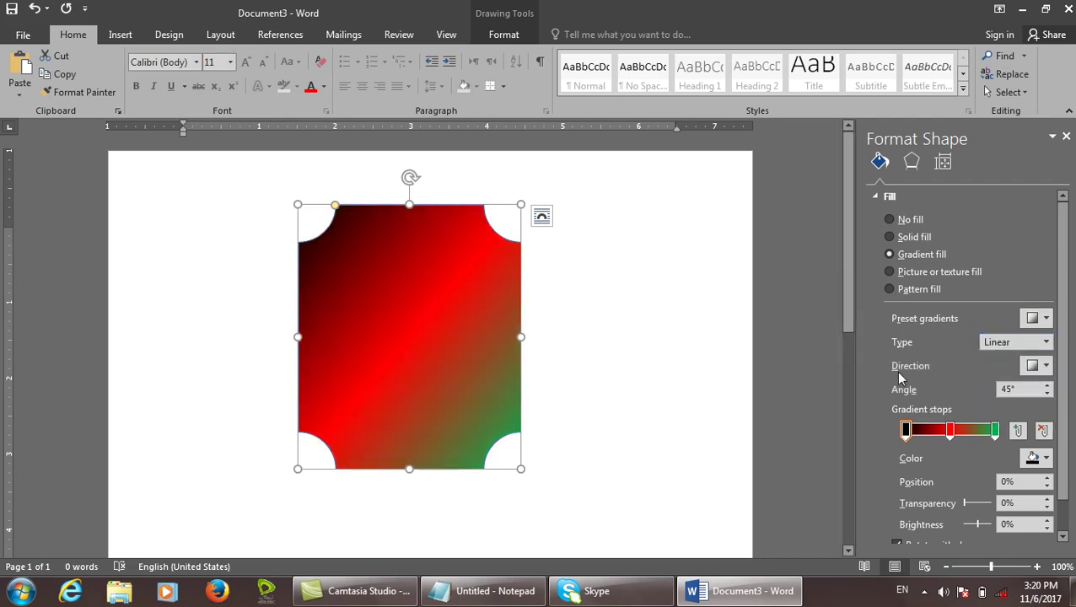
Try the right-to-left gradient direction and the Linear Diagonal - Top Right to Bottom Left direction on the plaque.
left_click(1046, 366)
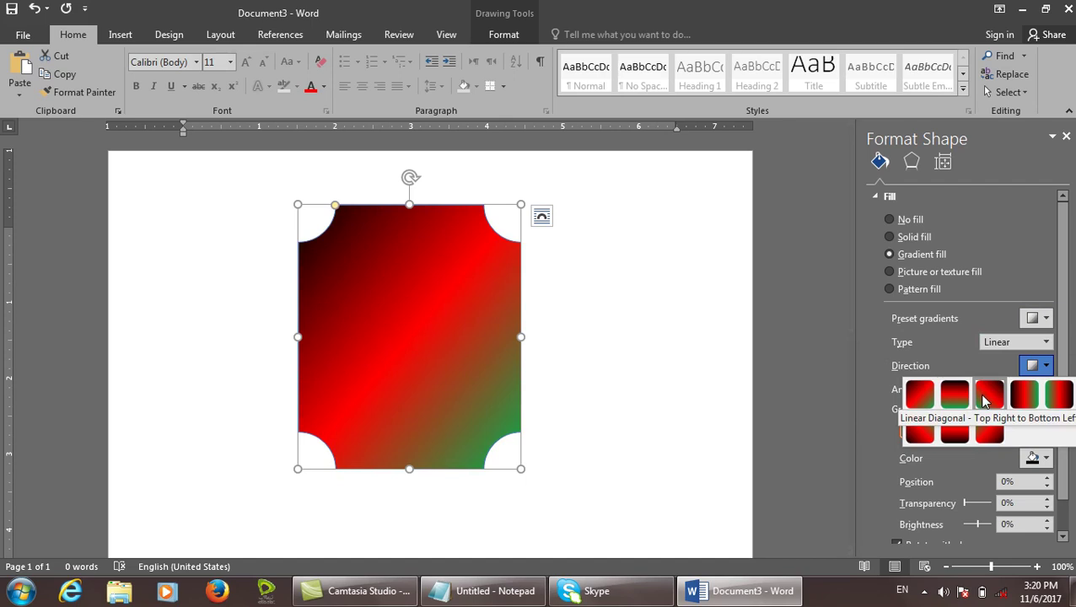
left_click(991, 396)
left_click(1047, 365)
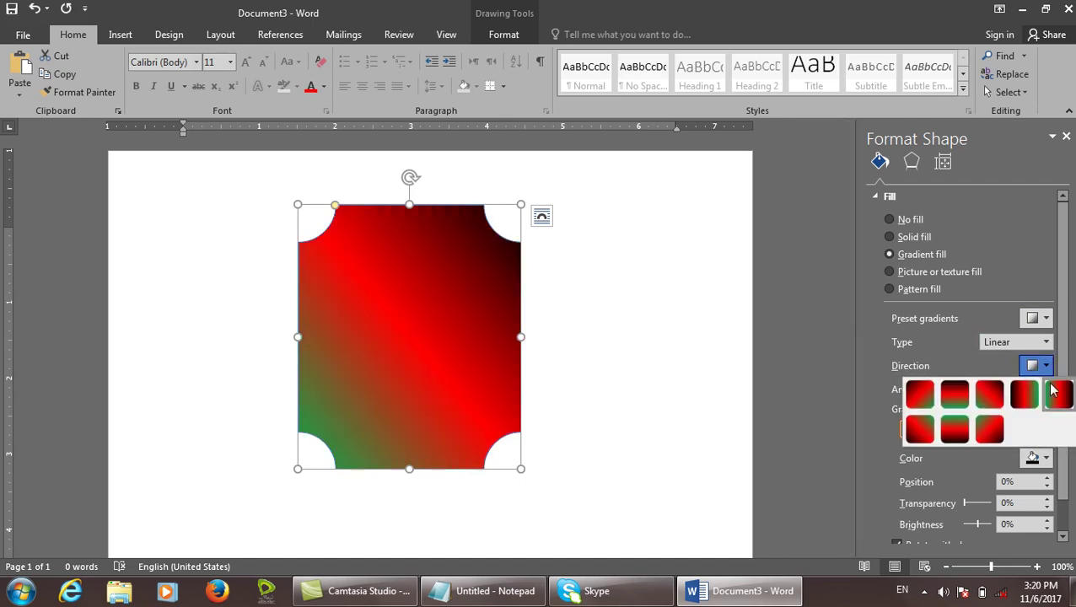
left_click(1058, 394)
left_click(1047, 365)
left_click(991, 395)
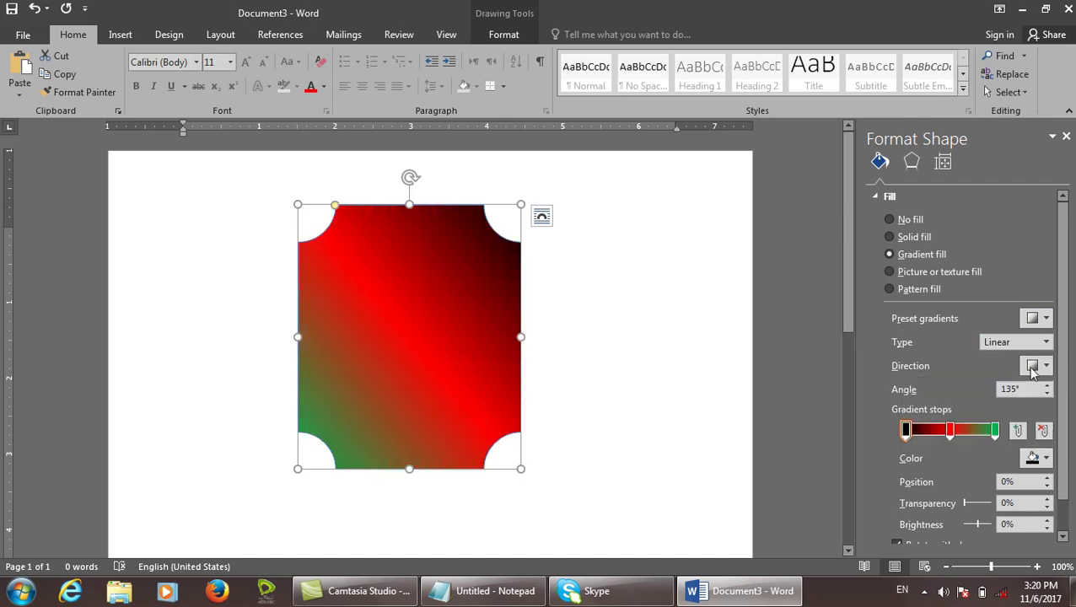
Try the diagonal gradient direction from bottom right to top left, and switch to top left to bottom right.
left_click(1046, 365)
left_click(987, 428)
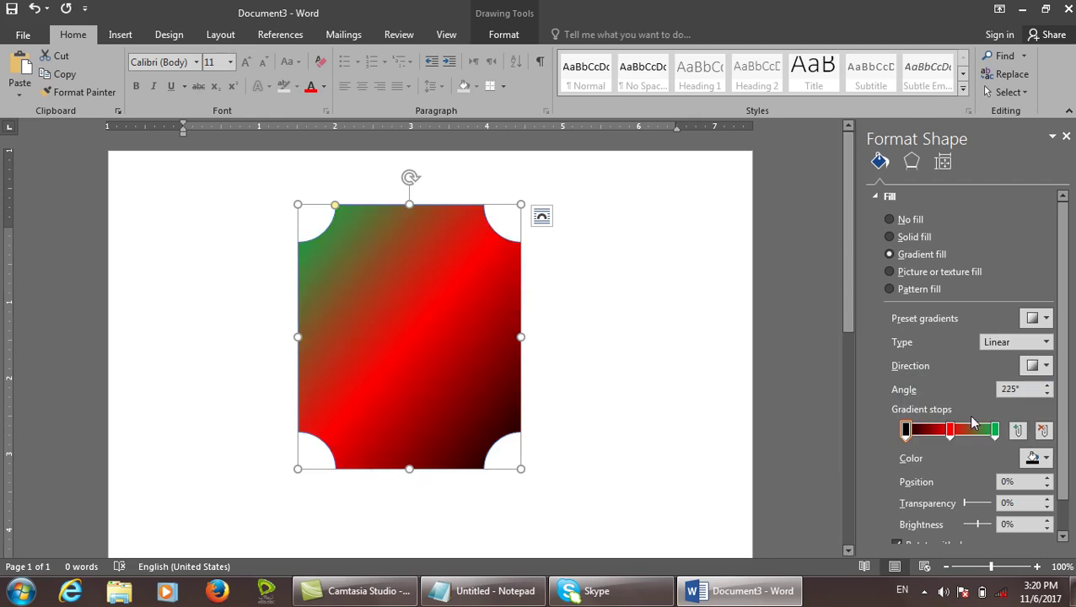
left_click(1047, 365)
left_click(933, 396)
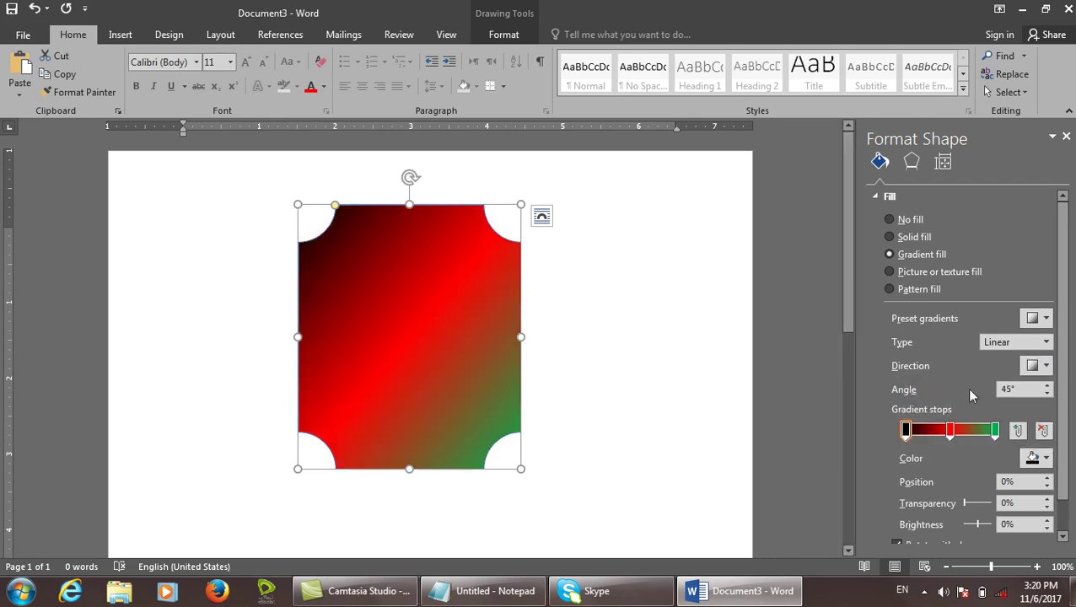
Increase the plaque's linear gradient angle to 250°.
left_click(1048, 385)
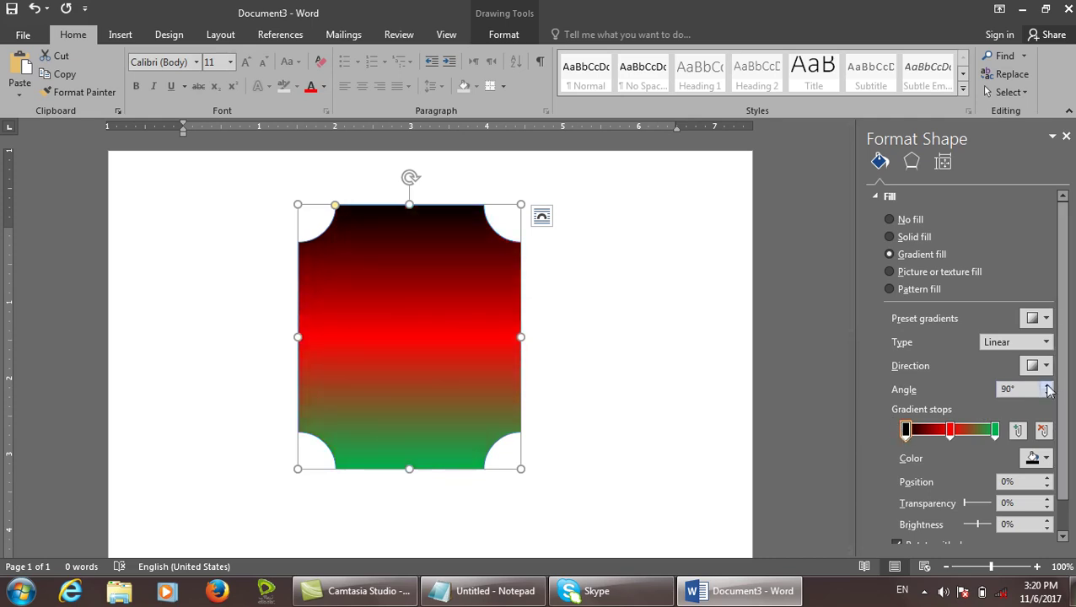
left_click(1048, 385)
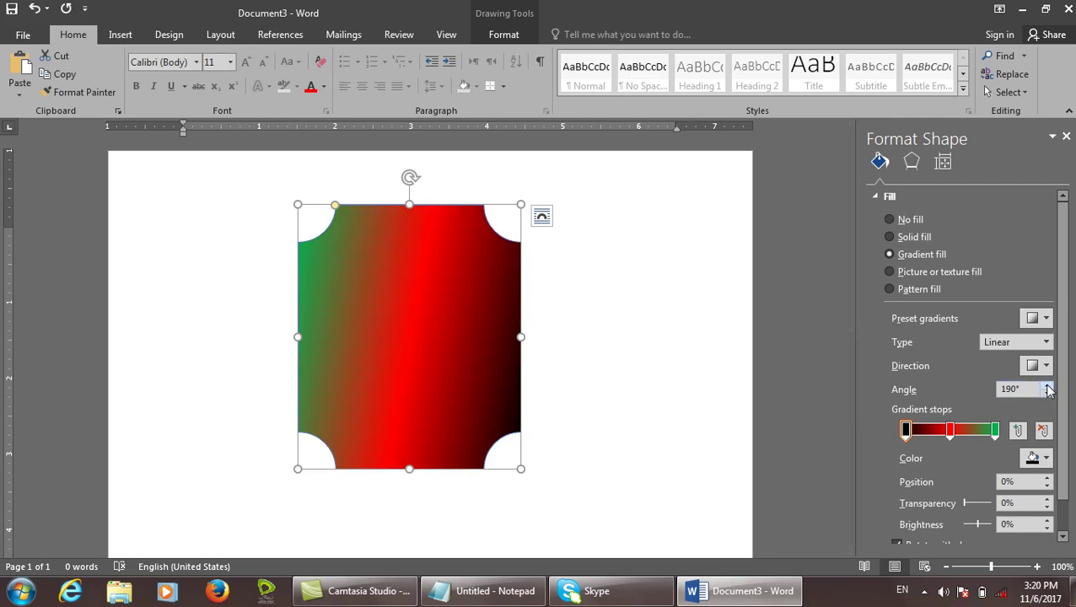
left_click(1047, 385)
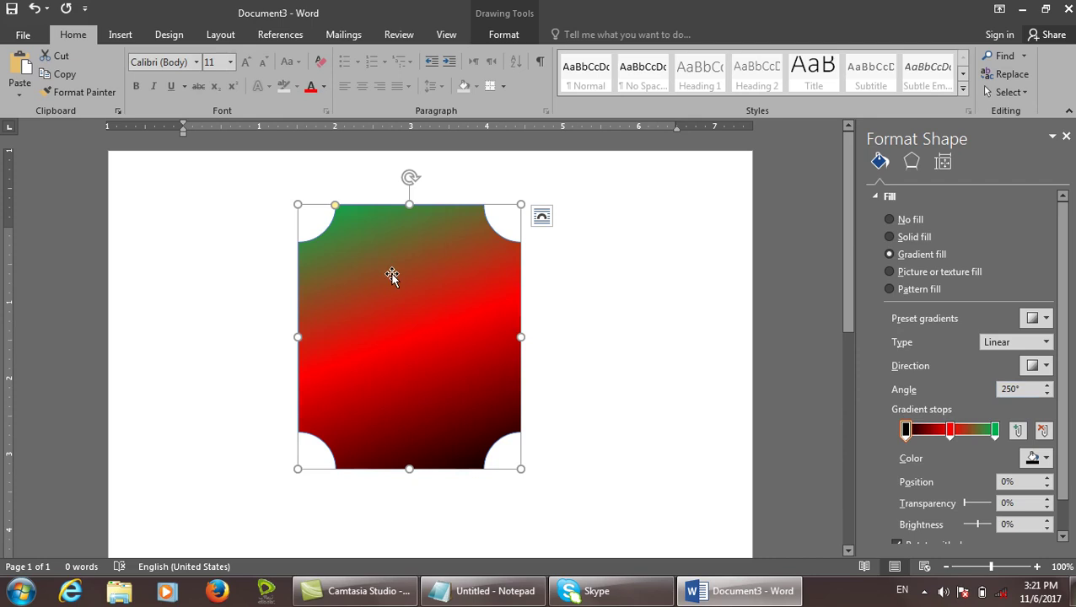
Try adding a yellow gradient stop at 69% and removing it, and add and remove another stop at 25%.
left_click(967, 432)
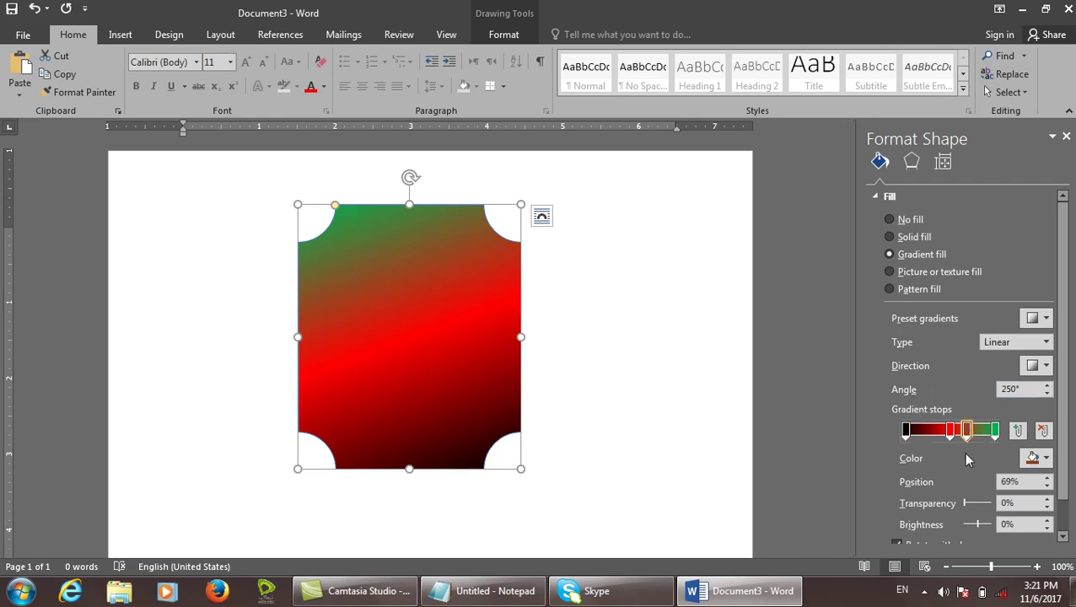
left_click(1046, 461)
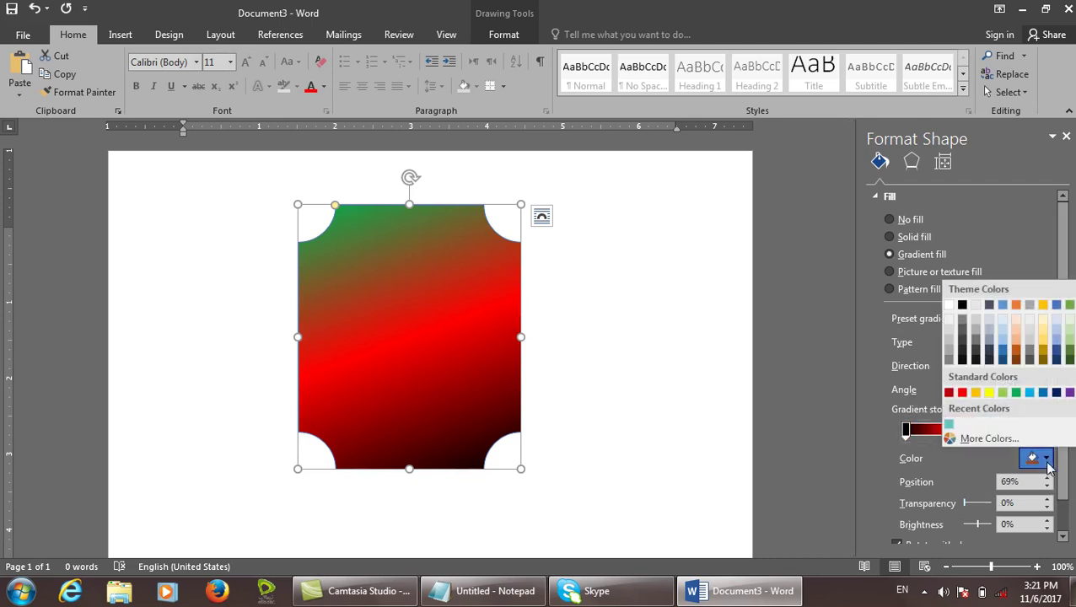
left_click(989, 393)
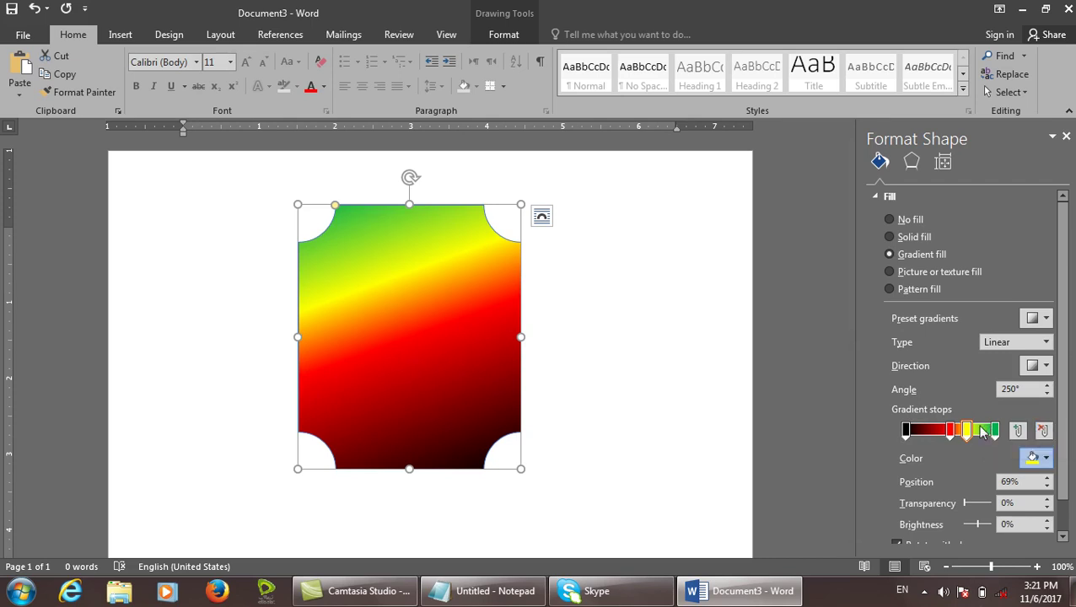
left_click(1043, 431)
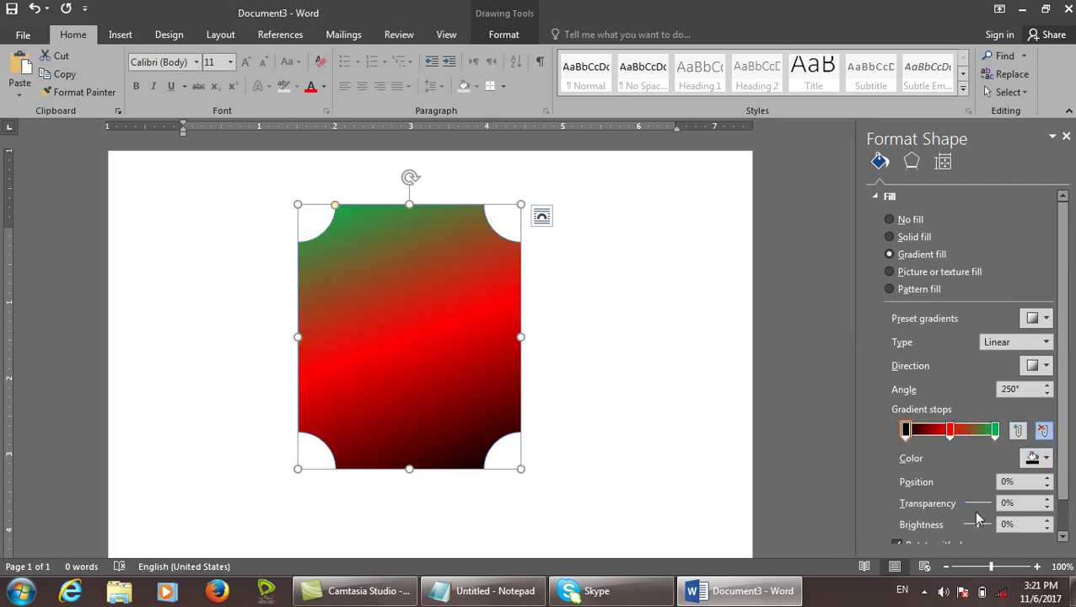
left_click(1014, 431)
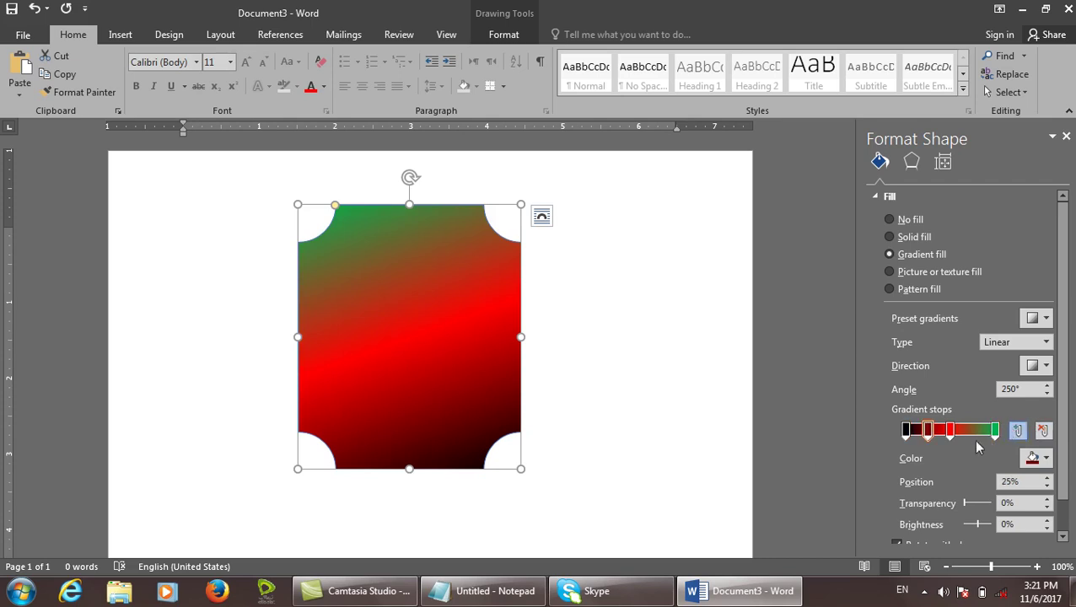
left_click(1042, 431)
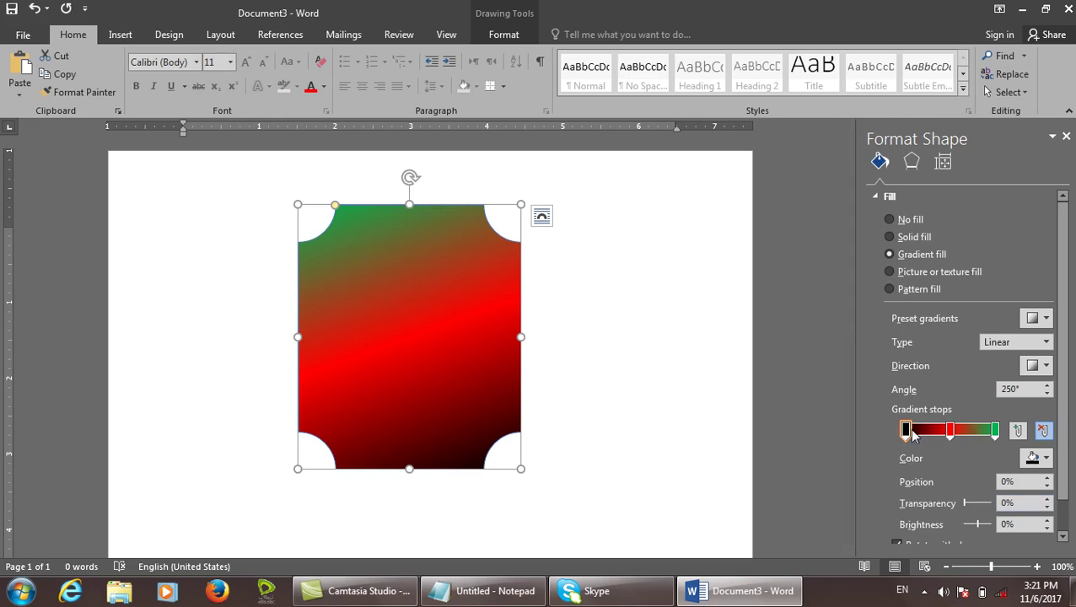
Set the black gradient stop's position to 23%.
left_click(1048, 479)
left_click(1048, 479)
left_click(1046, 478)
left_click(1047, 479)
left_click(1047, 478)
left_click(1047, 478)
left_click(1047, 479)
left_click(1047, 478)
left_click(1047, 478)
left_click(1047, 478)
left_click(1047, 478)
left_click(1046, 478)
left_click(1046, 478)
left_click(1046, 478)
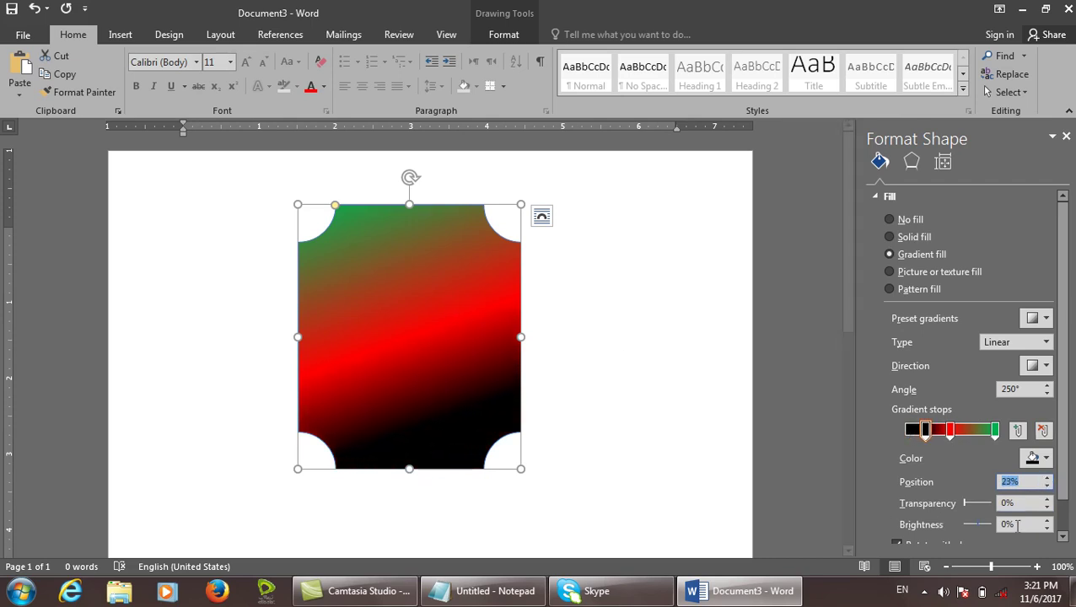
Set the black gradient stop's transparency to 27% and its brightness to -94%.
left_click(970, 504)
left_click_drag(973, 507, 975, 507)
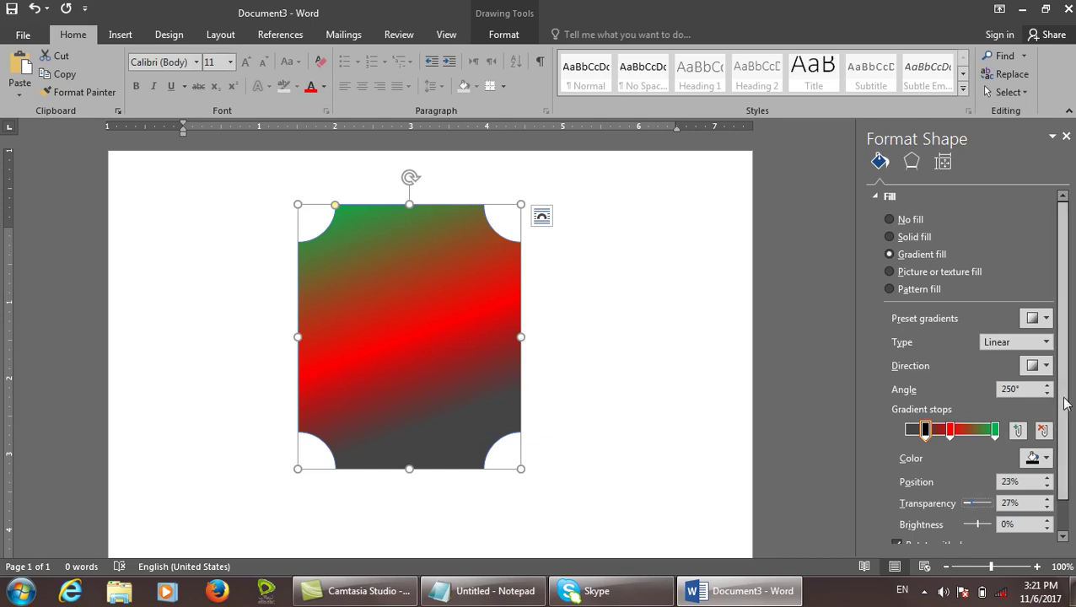
scroll(1006, 479, "down", 1)
left_click_drag(976, 492, 964, 489)
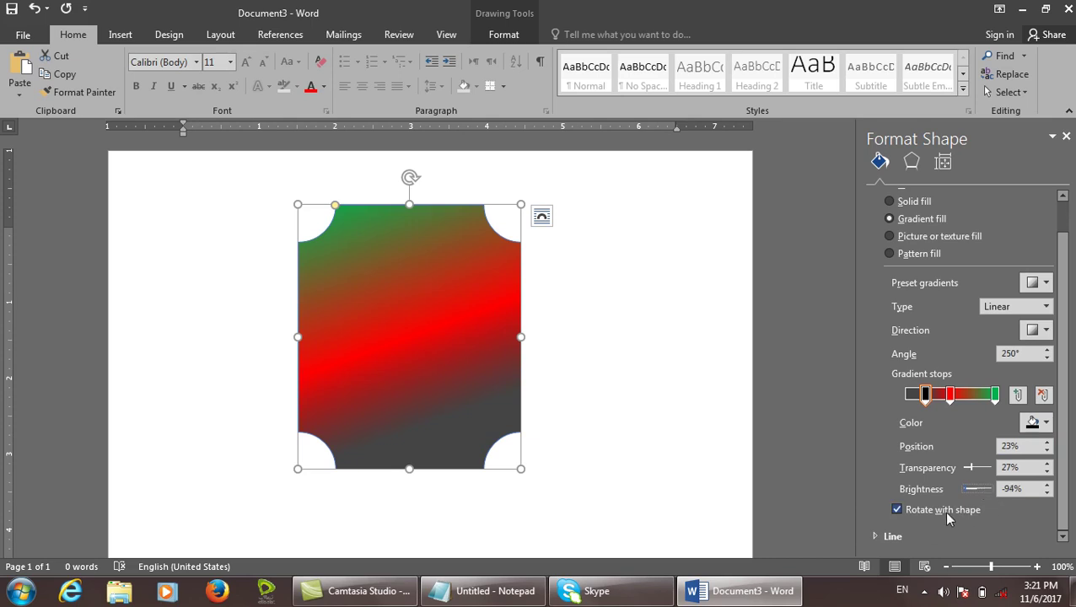
Test rotating the plaque with Rotate with shape on, and turn that option off to test the rotation again.
mouse_move(411, 179)
left_mouse_down()
mouse_move(339, 197)
mouse_move(281, 298)
mouse_move(316, 397)
mouse_move(509, 412)
mouse_move(484, 264)
mouse_move(415, 192)
left_mouse_up()
left_click(415, 192)
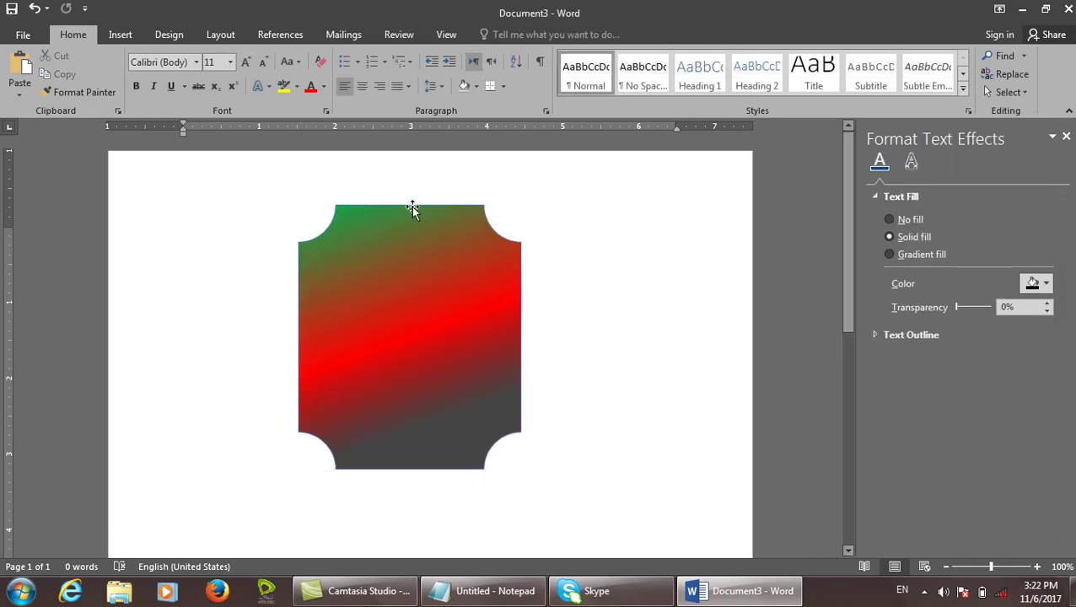
left_click(410, 220)
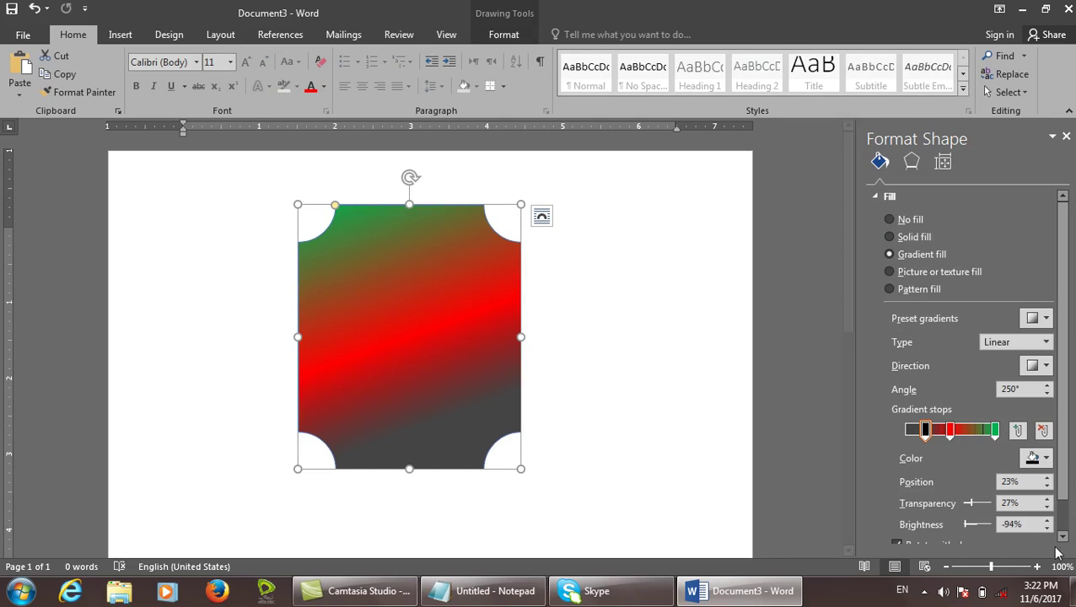
scroll(1067, 488, "down", 1)
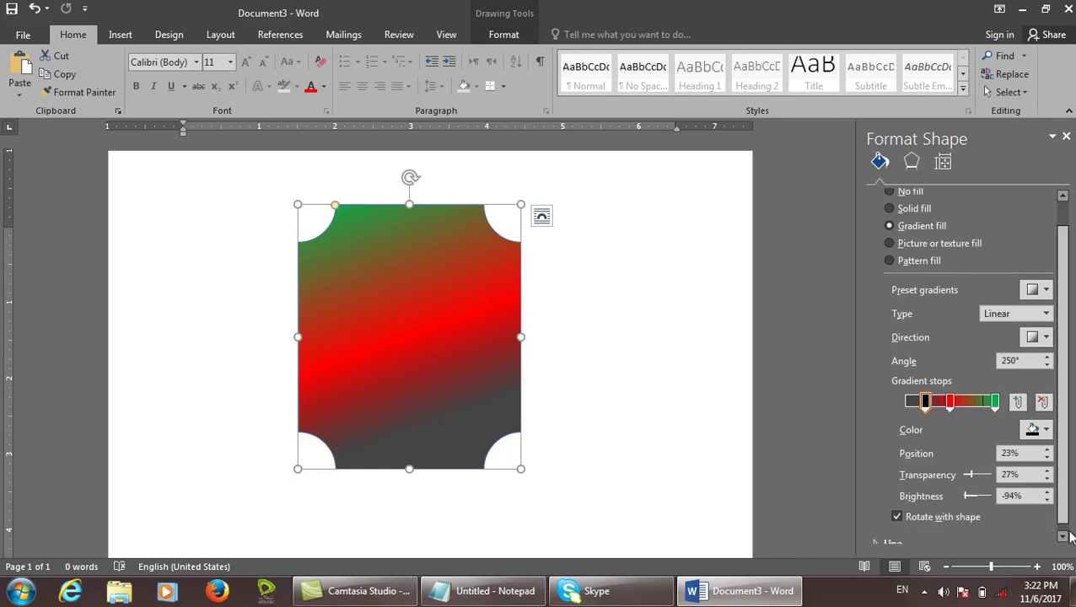
left_click(930, 512)
left_click_drag(411, 178, 413, 235)
Change the plaque's gradient type to Radial and test rotating the shape with Rotate with shape off.
left_click(1044, 306)
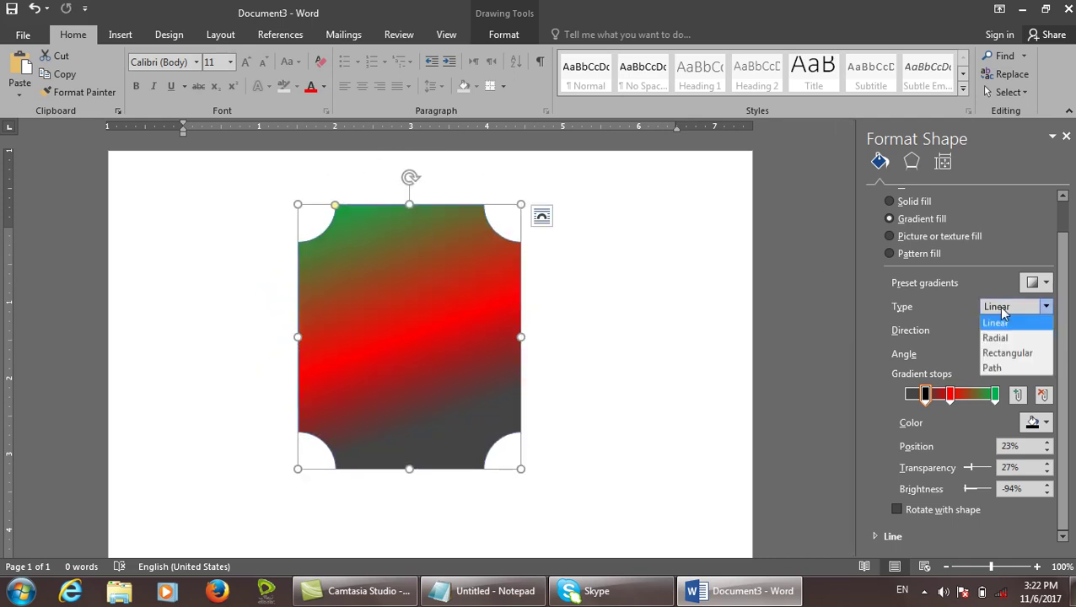
left_click(999, 339)
left_click(927, 512)
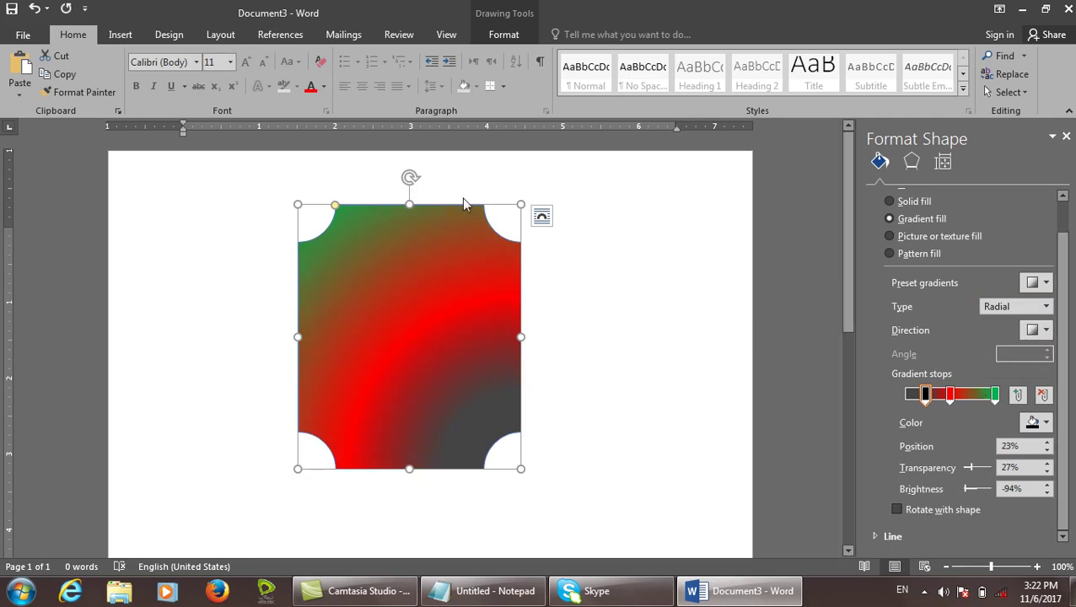
mouse_move(410, 177)
left_mouse_down()
mouse_move(327, 204)
mouse_move(312, 308)
mouse_move(498, 405)
mouse_move(483, 261)
mouse_move(411, 194)
left_mouse_up()
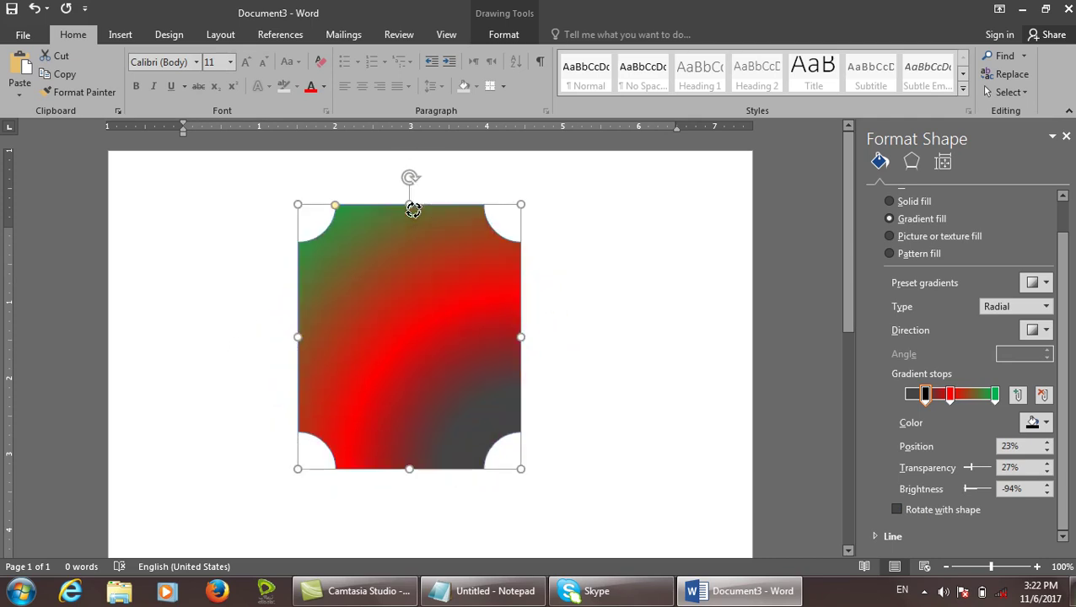
Turn Rotate with shape on and try rotating the plaque in both directions.
left_click(934, 510)
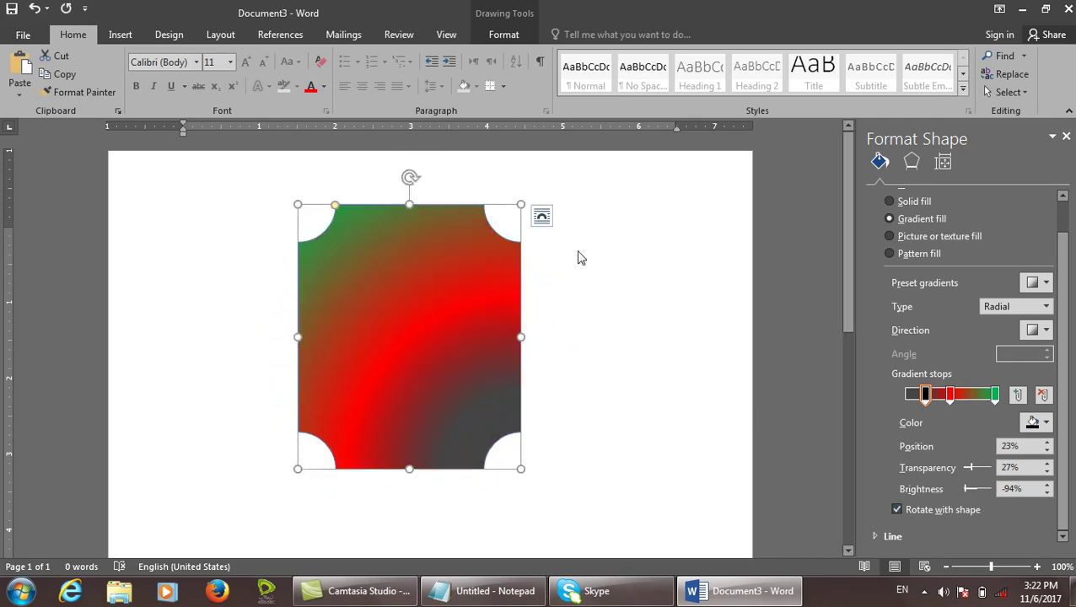
left_click_drag(408, 177, 423, 214)
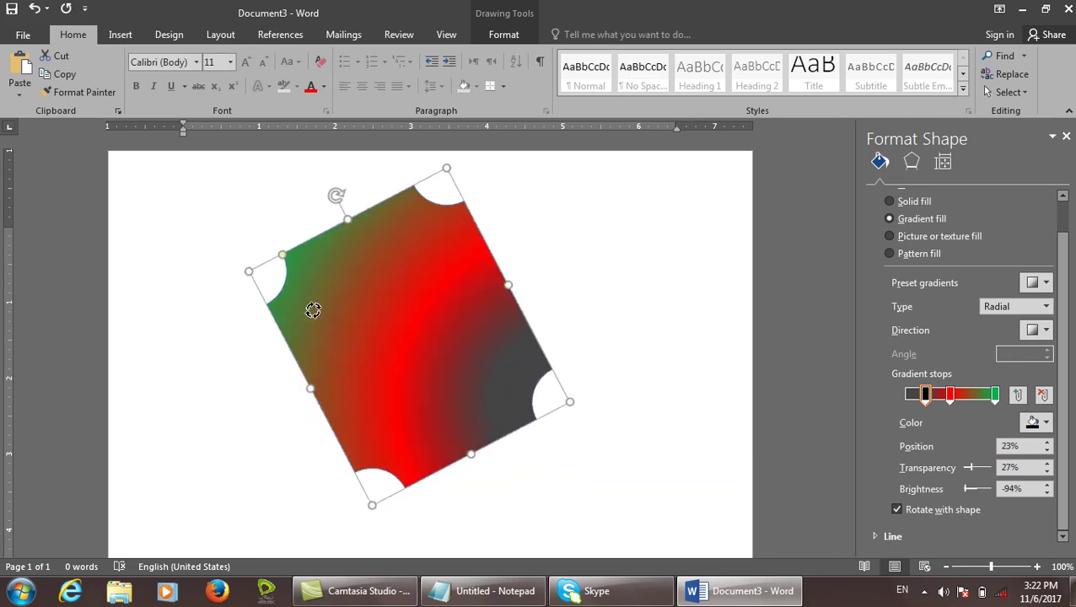
left_click_drag(433, 314, 409, 231)
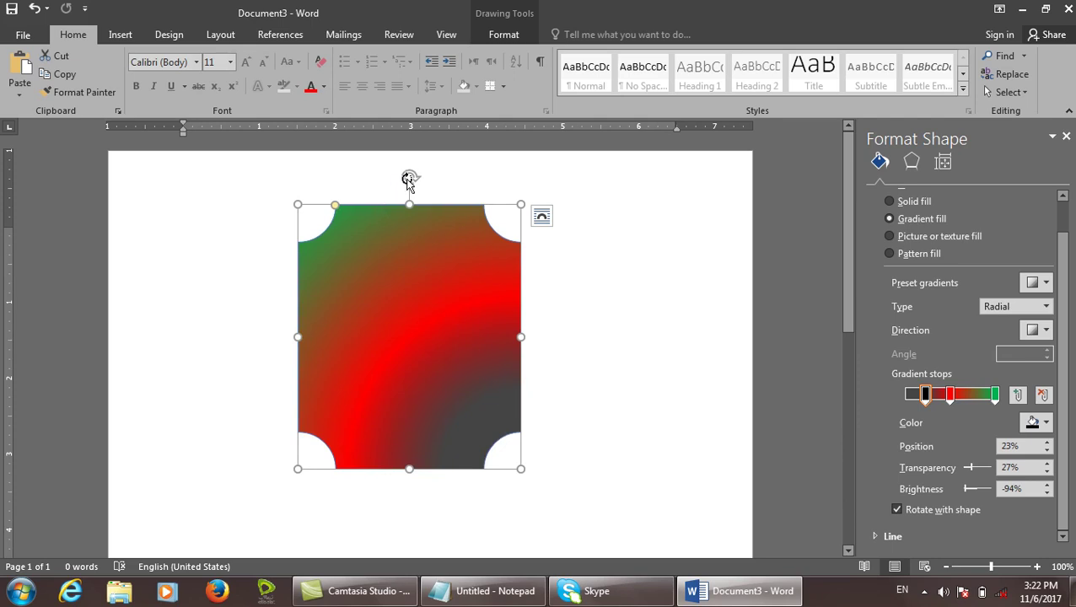
left_click_drag(315, 206, 440, 437)
left_click_drag(508, 246, 465, 195)
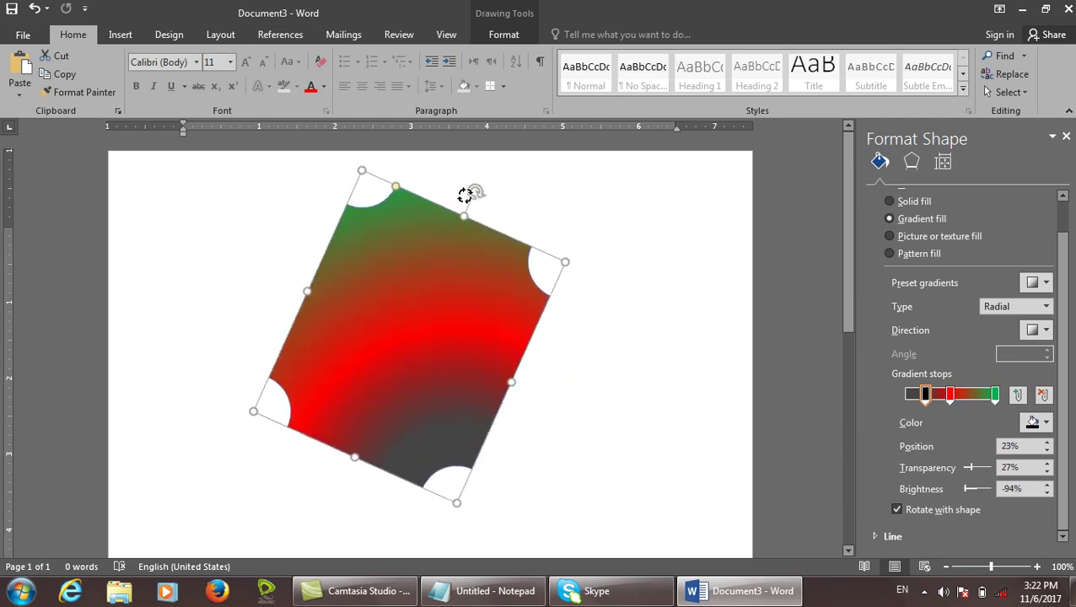
Turn Rotate with shape off and tilt the plaque counterclockwise.
left_click(896, 509)
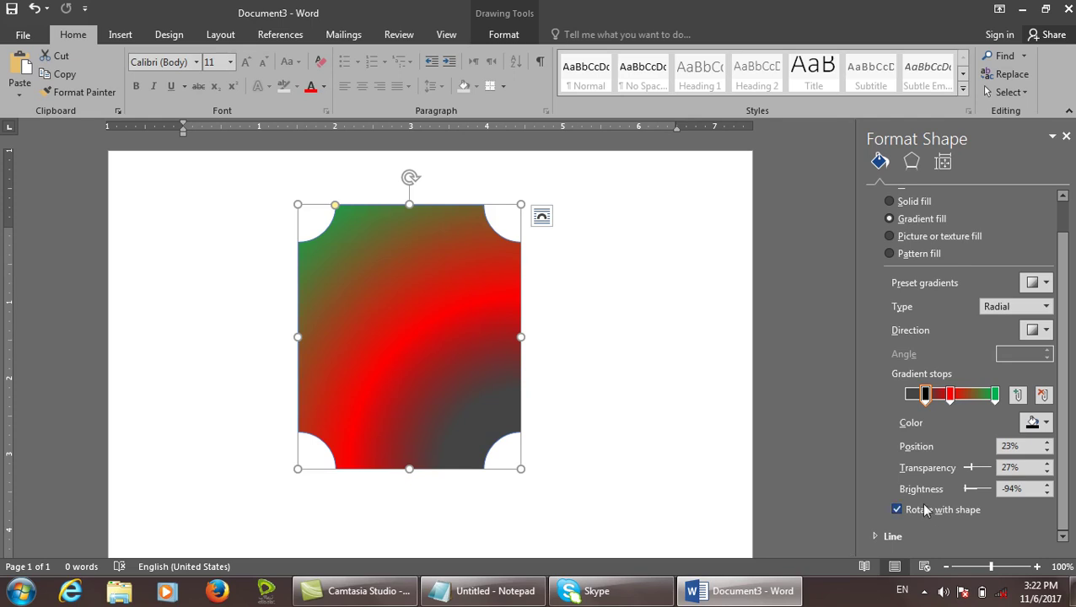
left_click_drag(409, 180, 365, 264)
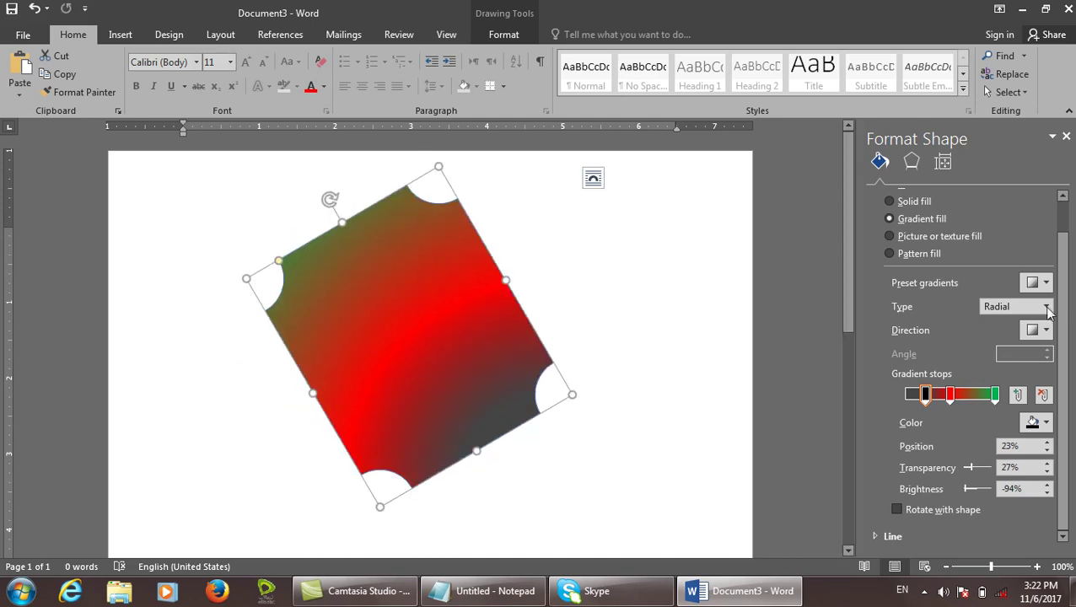
Try the No line option on the plaque's outline, and return it to Solid line.
left_click(877, 537)
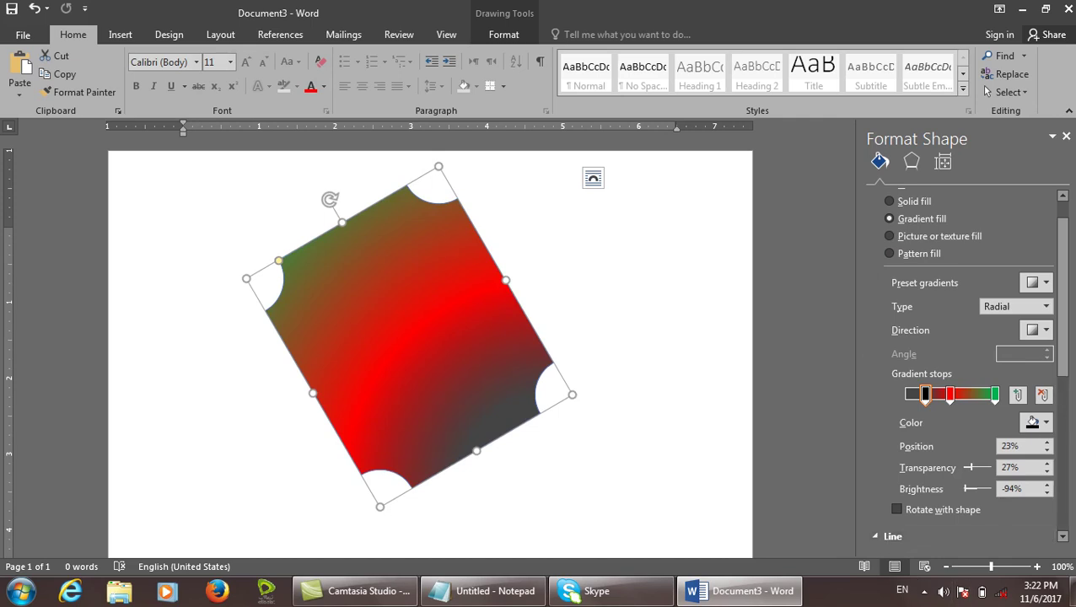
left_click_drag(1064, 309, 1071, 440)
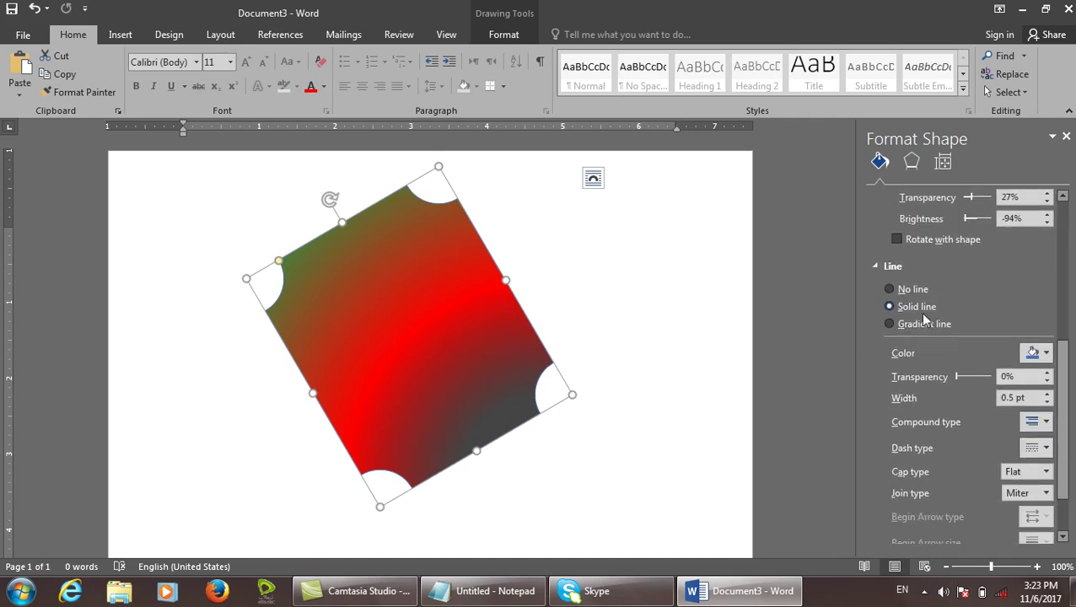
left_click(912, 292)
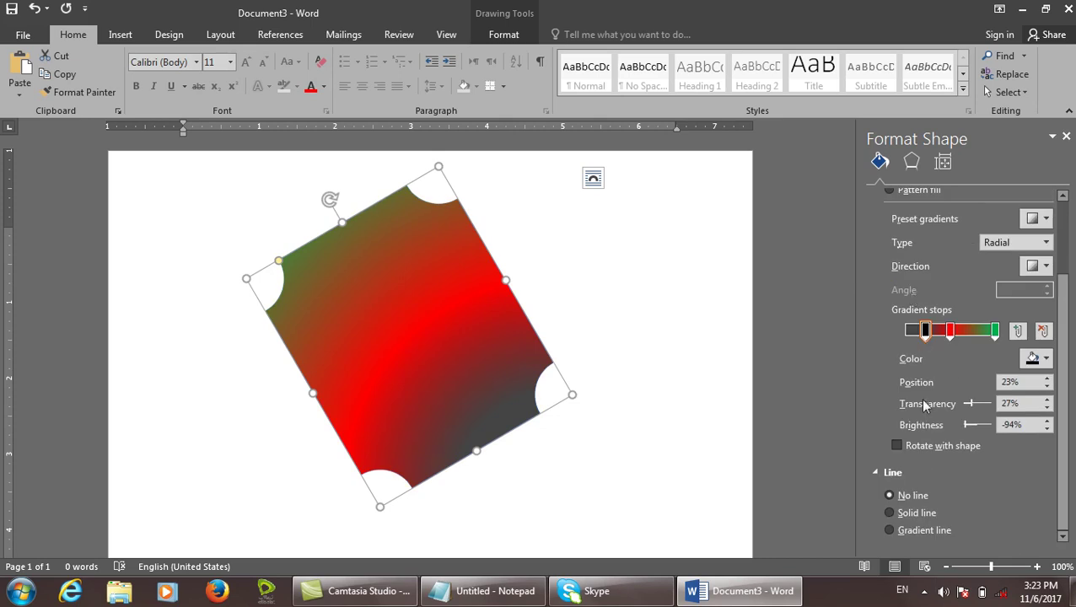
left_click(909, 515)
left_click_drag(1070, 408, 1072, 496)
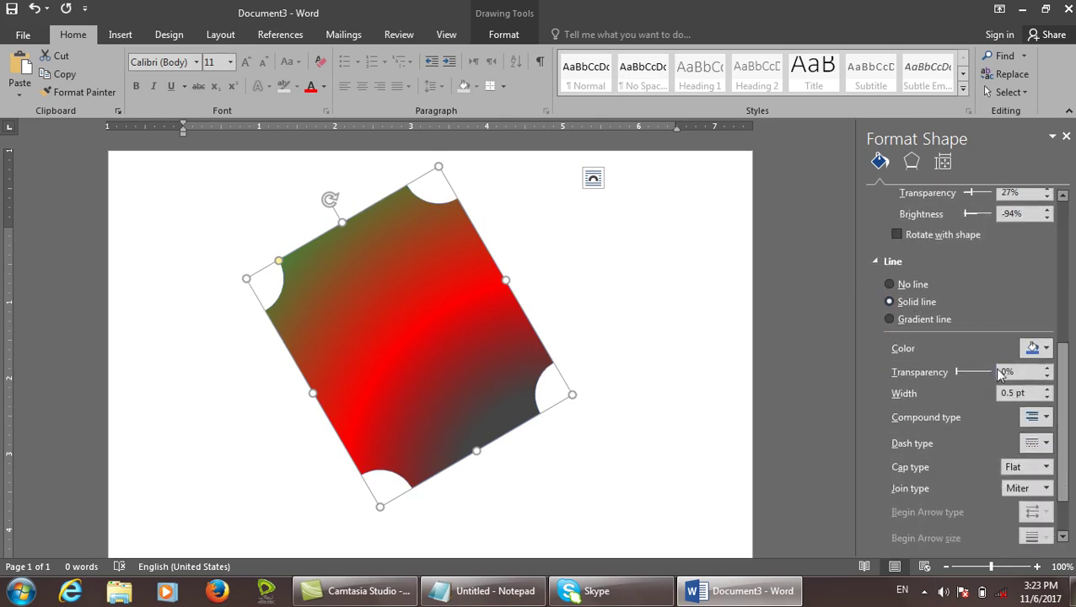
Close the Format Shape pane and rotate the plaque clockwise until it stands nearly upright.
left_click(1066, 136)
left_click(499, 34)
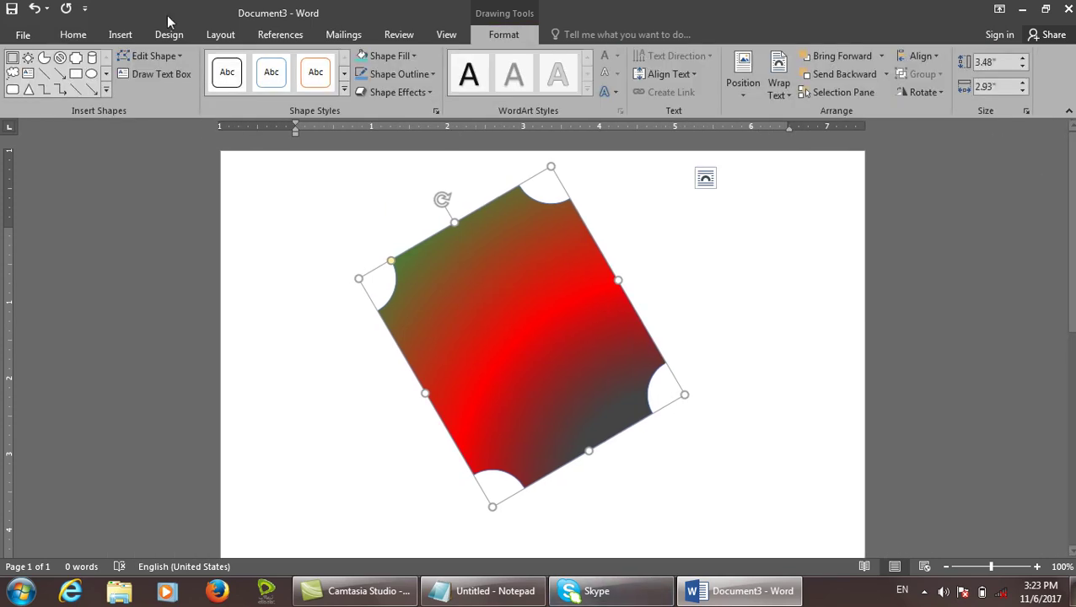
left_click(424, 74)
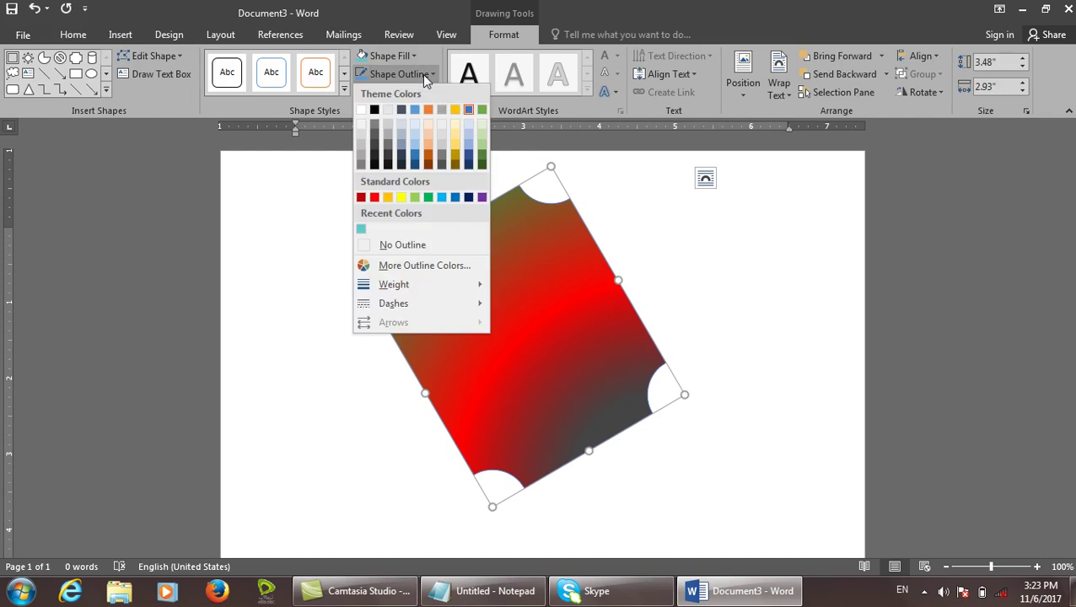
left_click(515, 183)
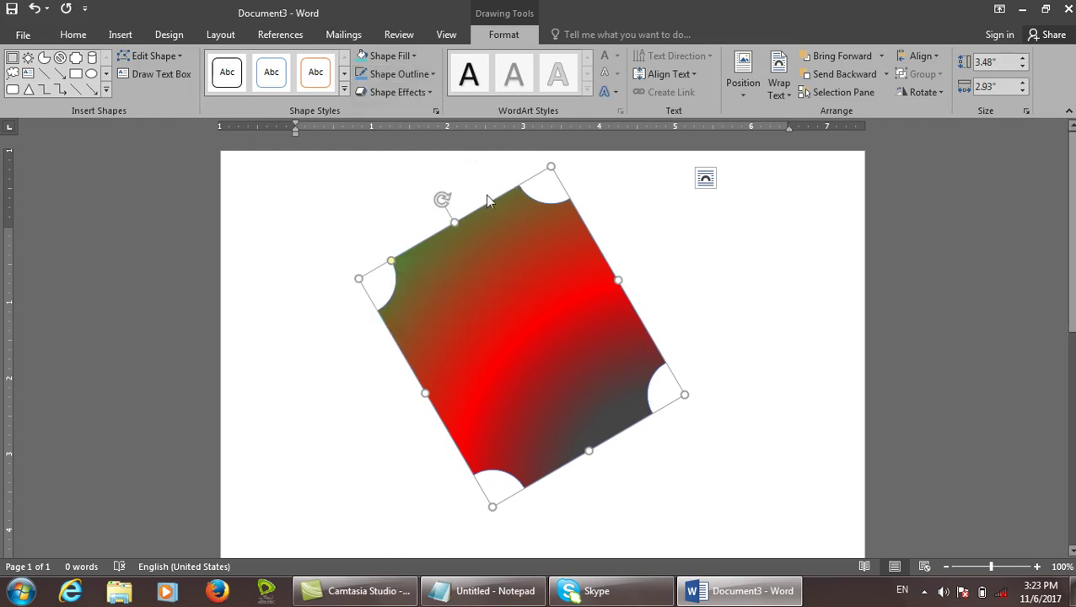
left_click_drag(441, 197, 505, 192)
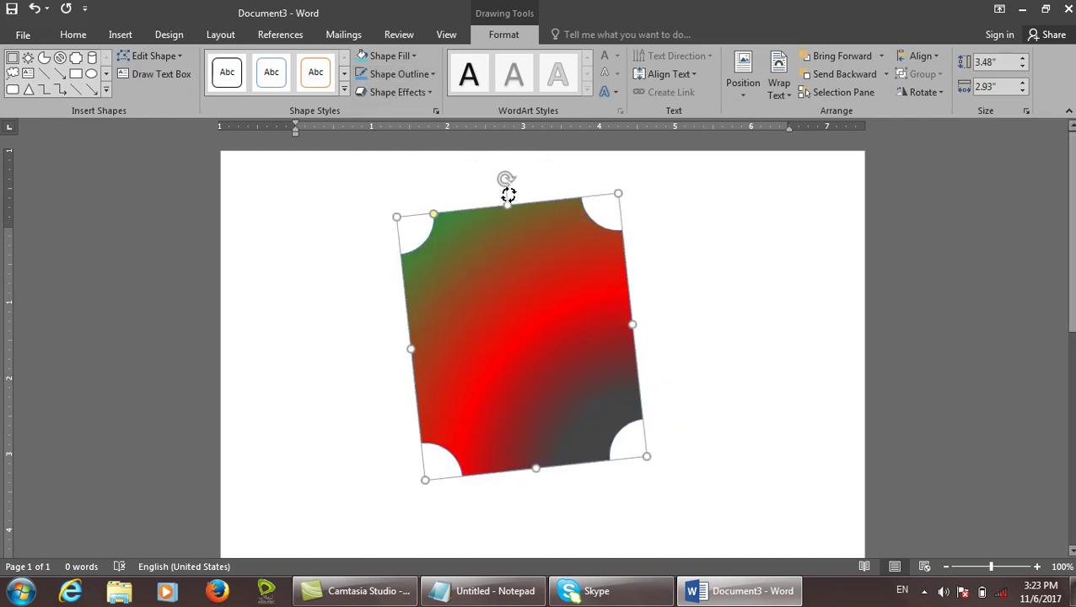
Set the plaque's outline weight to 4½ pt and its outline color to standard yellow.
left_click(411, 76)
mouse_move(456, 284)
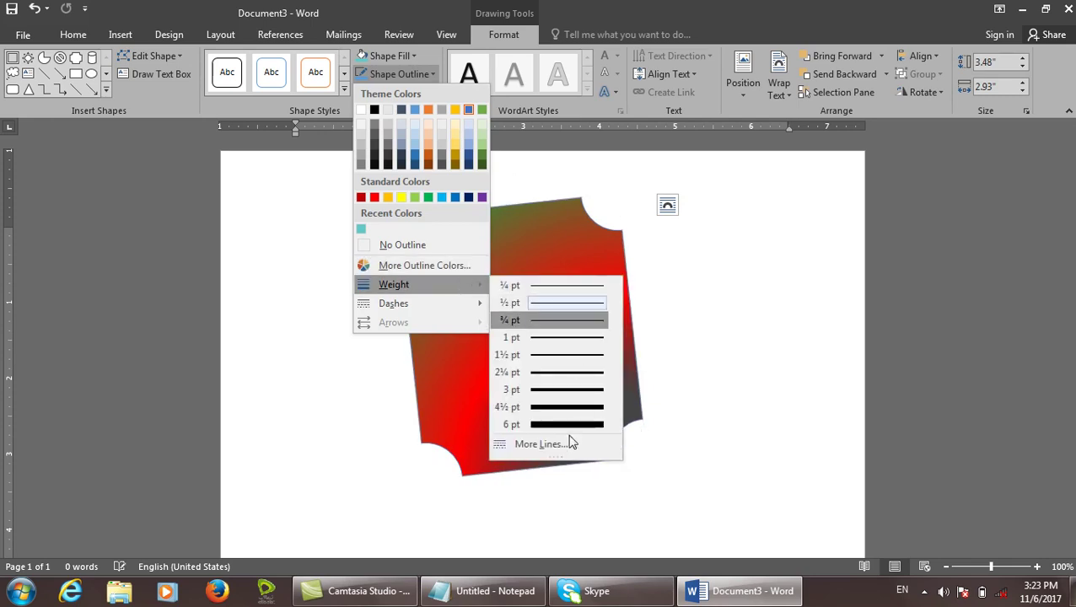
left_click(570, 415)
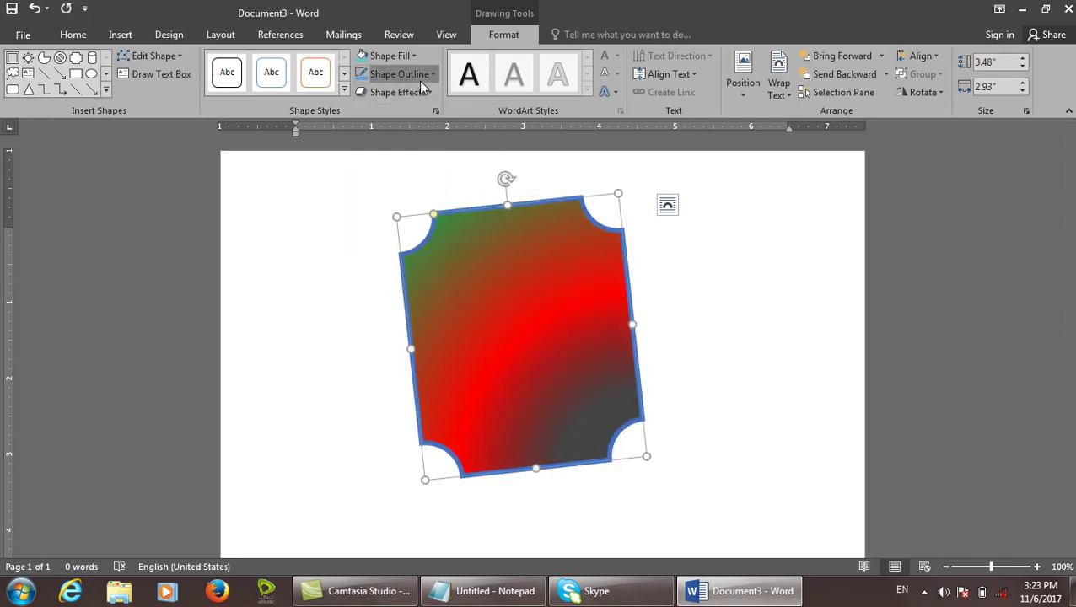
left_click(418, 77)
left_click(400, 198)
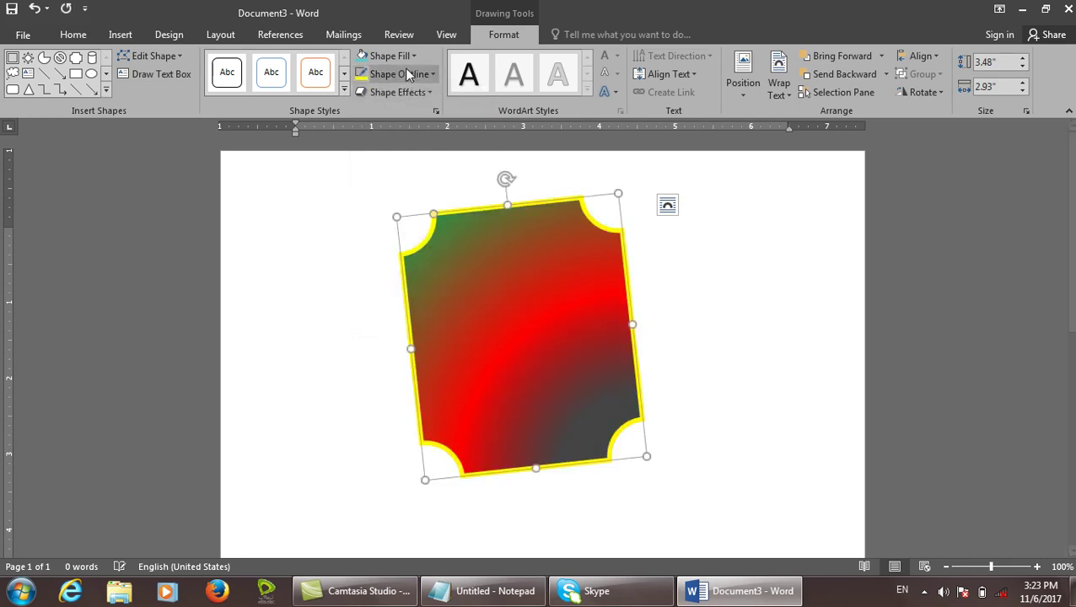
left_click(408, 72)
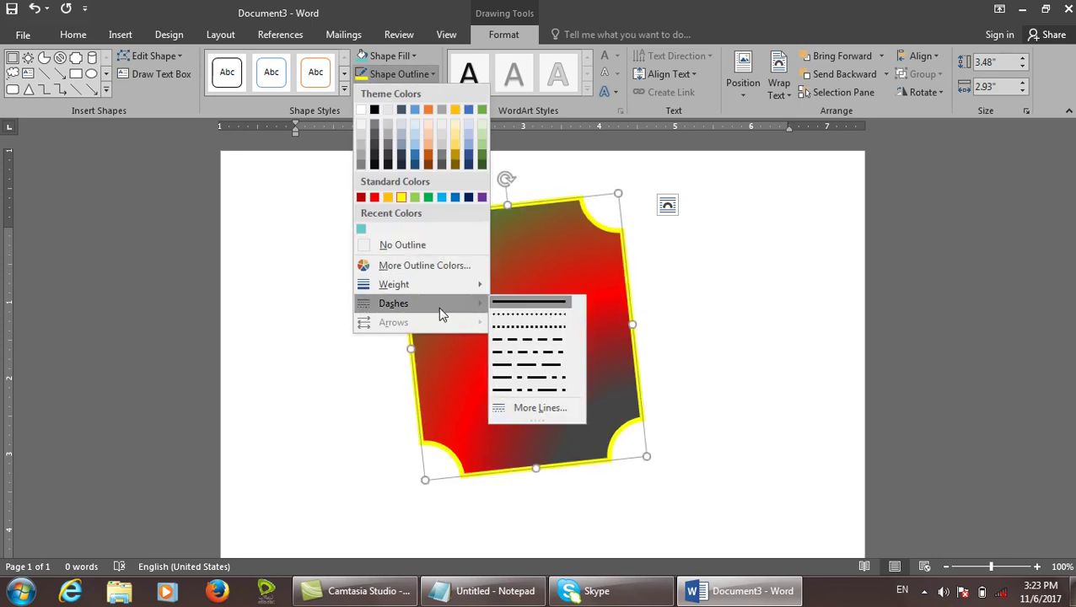
mouse_move(444, 307)
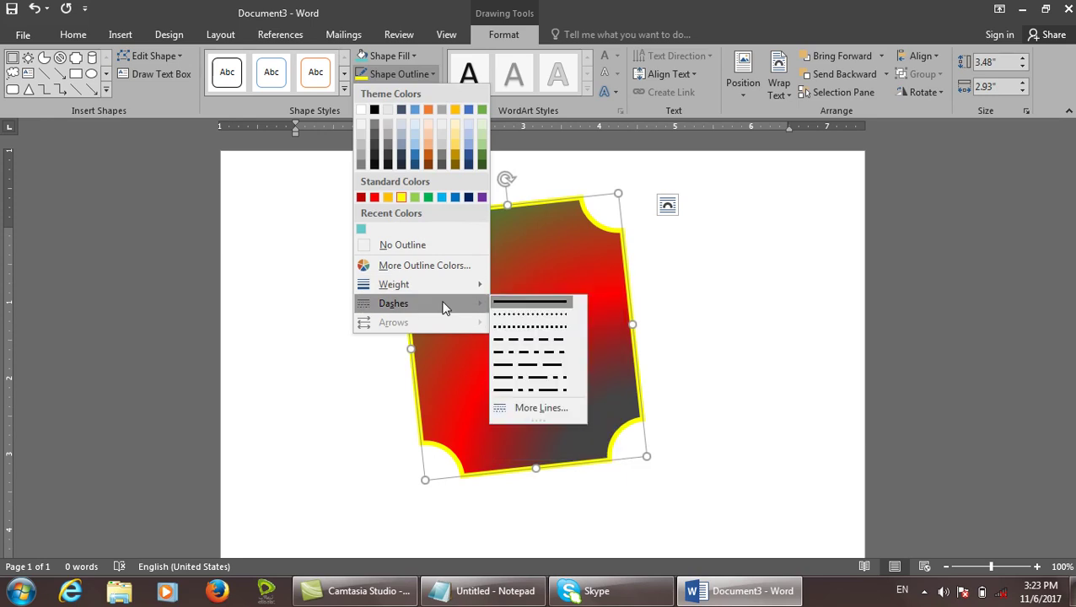
left_click(312, 188)
Bring up the plaque's detailed 3-D format settings and apply a top bevel preset to it.
left_click(407, 90)
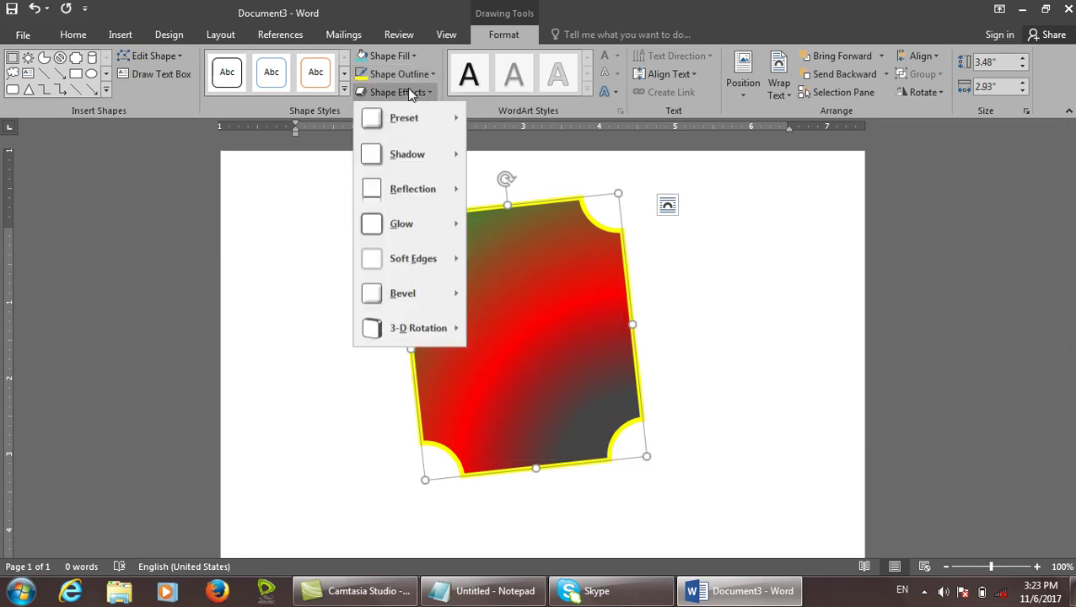
mouse_move(424, 113)
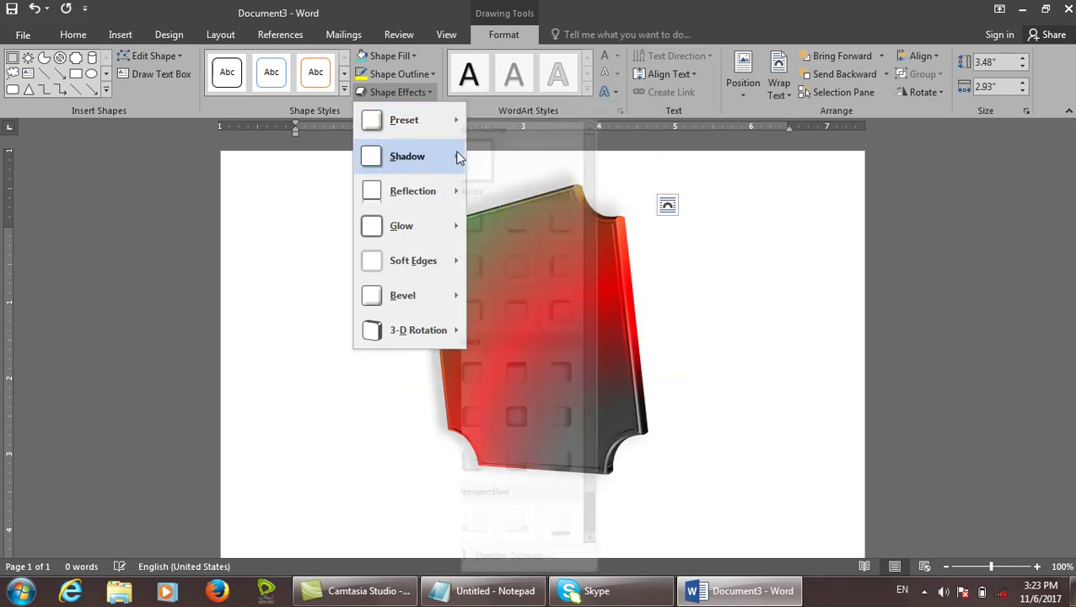
mouse_move(452, 156)
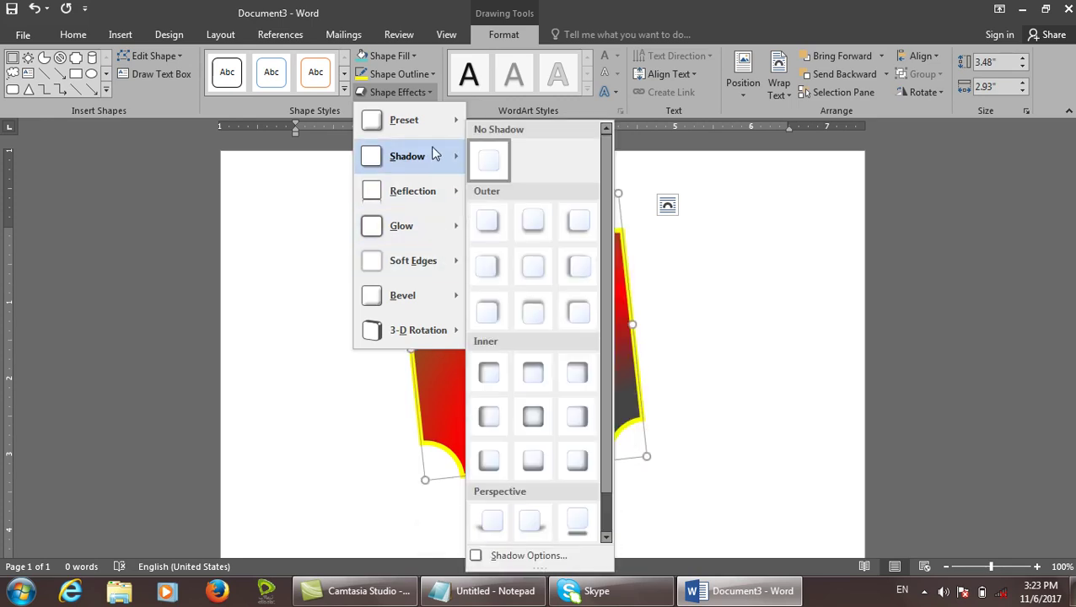
left_click(519, 340)
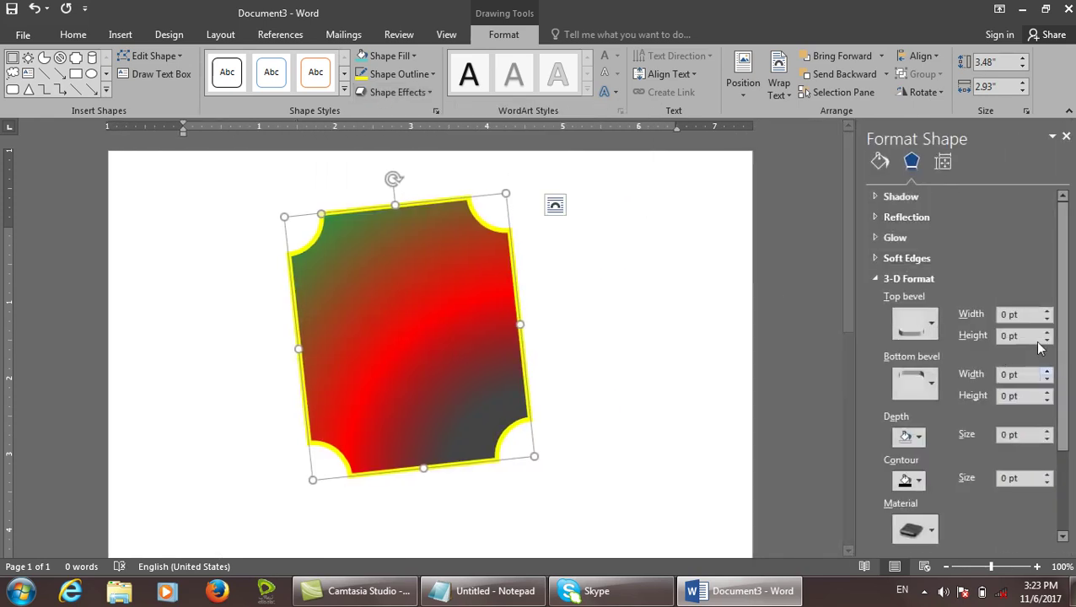
left_click(931, 324)
left_click(919, 463)
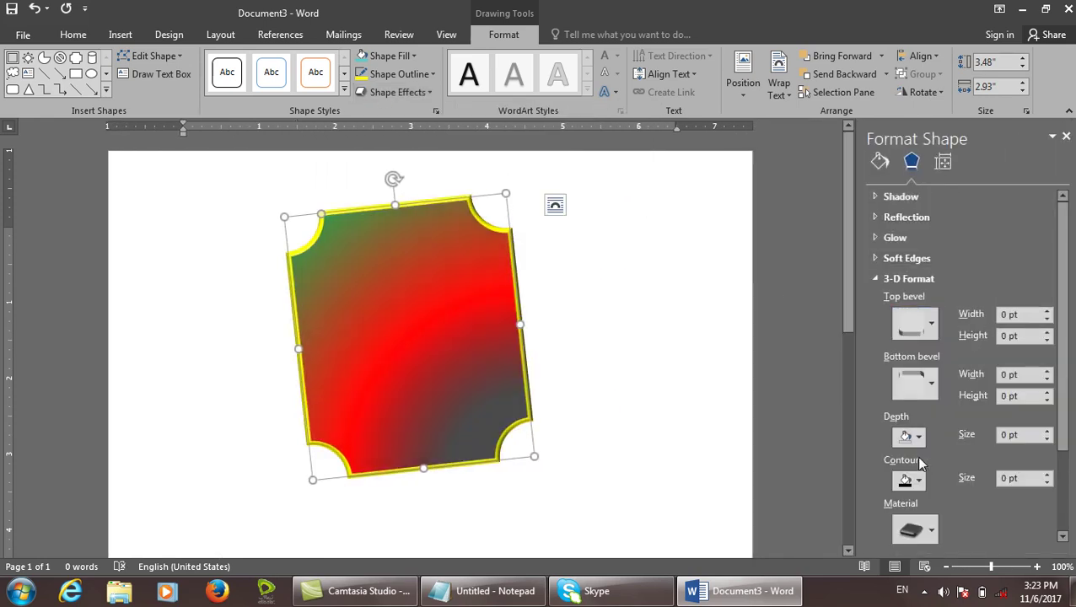
Set the plaque's top bevel to 9.5 pt width and 10 pt height.
left_click(1048, 311)
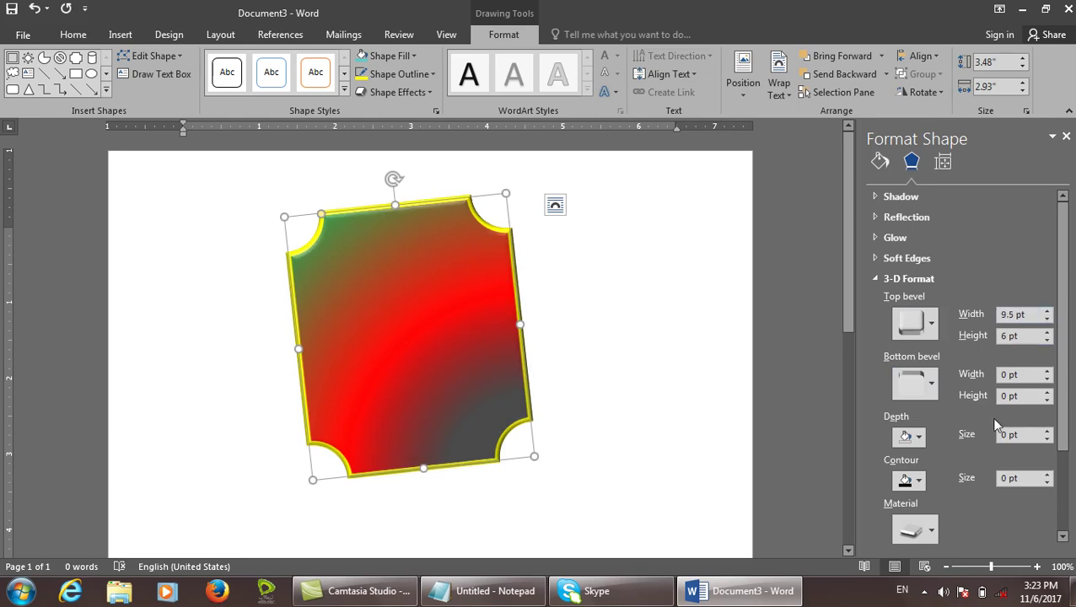
left_click(1047, 333)
left_click(1046, 332)
left_click(1046, 332)
left_click(1047, 332)
left_click(1047, 333)
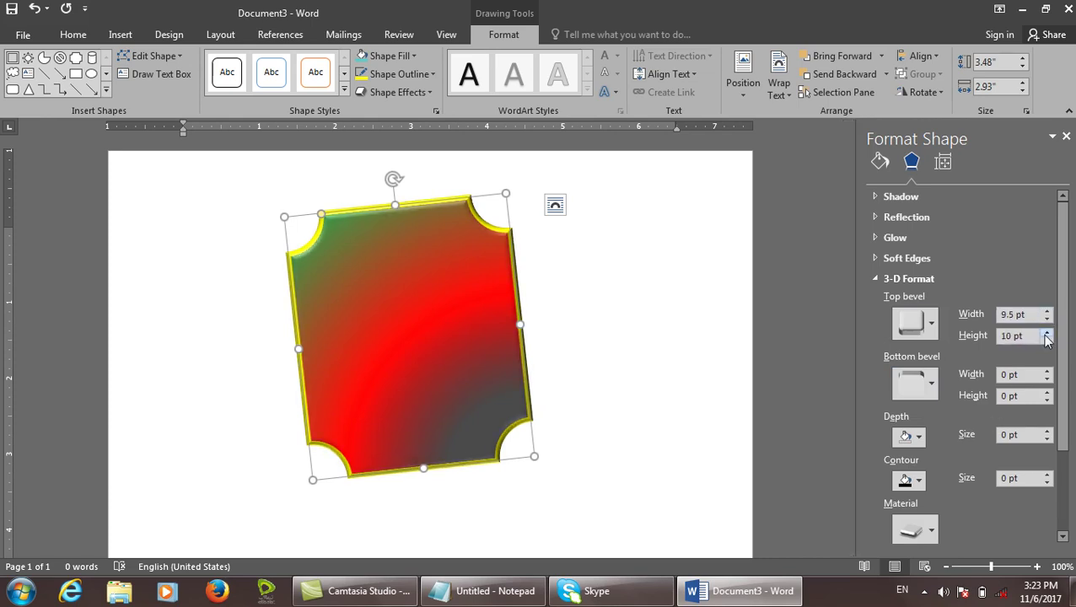
Give the plaque the first, dark Special Effect material, and close the Format Shape pane.
left_click(935, 381)
left_click(935, 381)
left_click(919, 530)
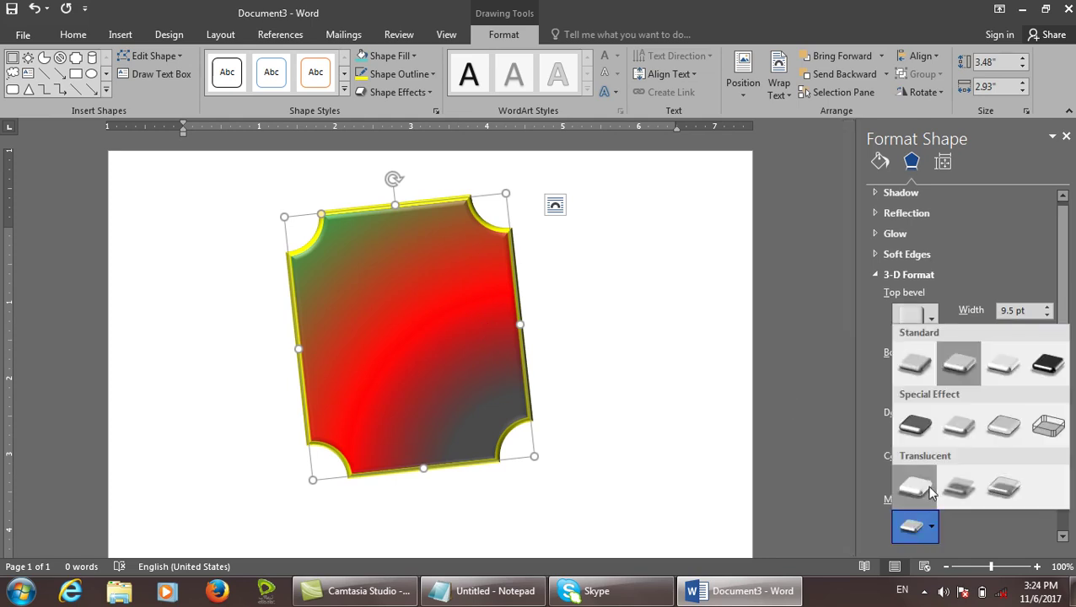
left_click(932, 434)
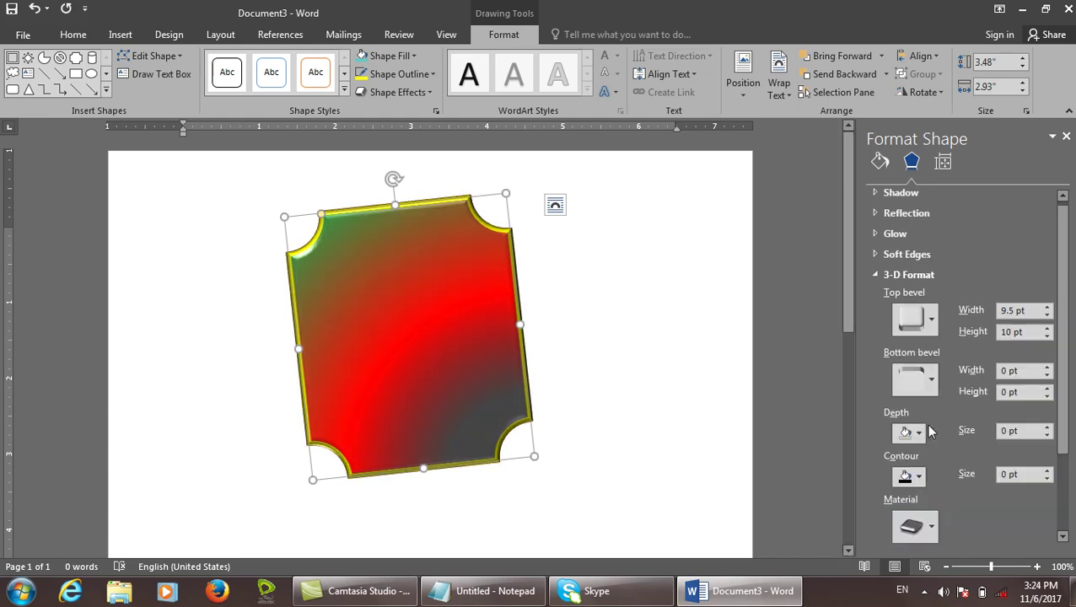
left_click(1066, 137)
Open the plaque's shadow options and apply the perspective shadow preset that falls below the shape.
left_click(412, 92)
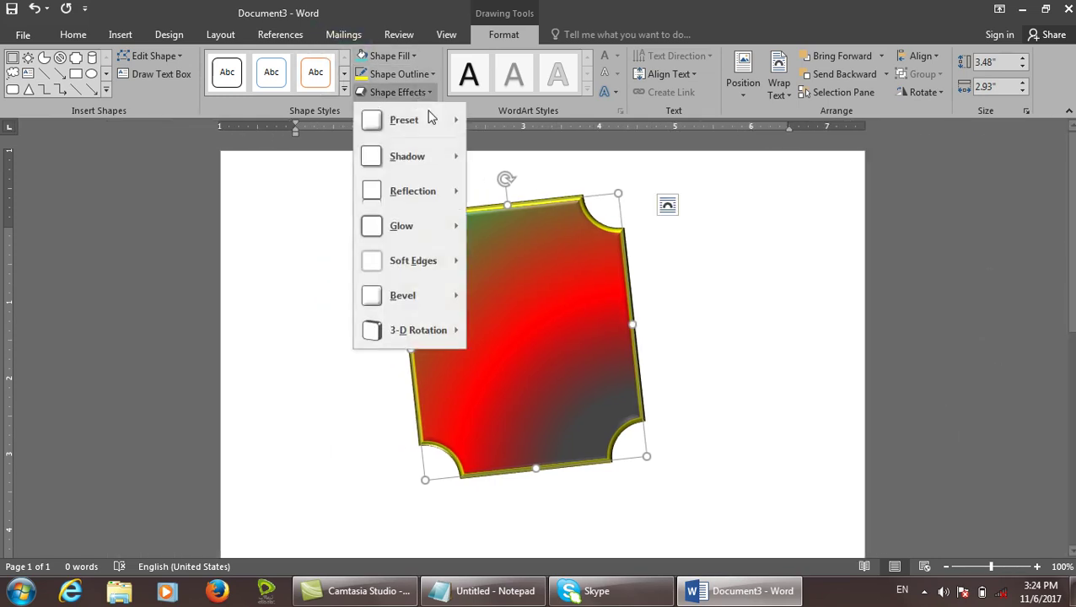
mouse_move(420, 157)
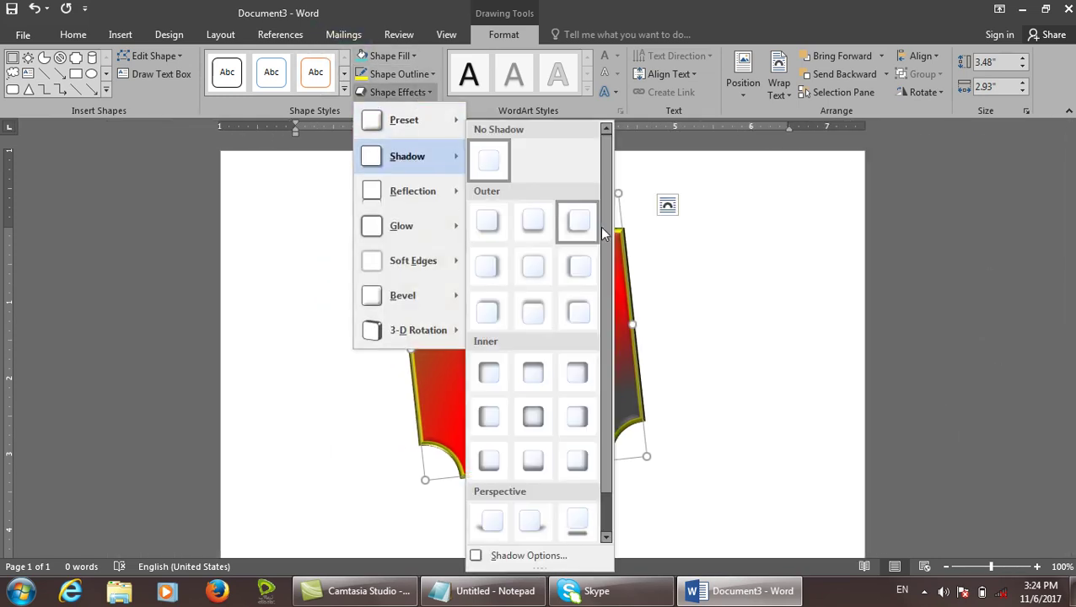
left_click(529, 556)
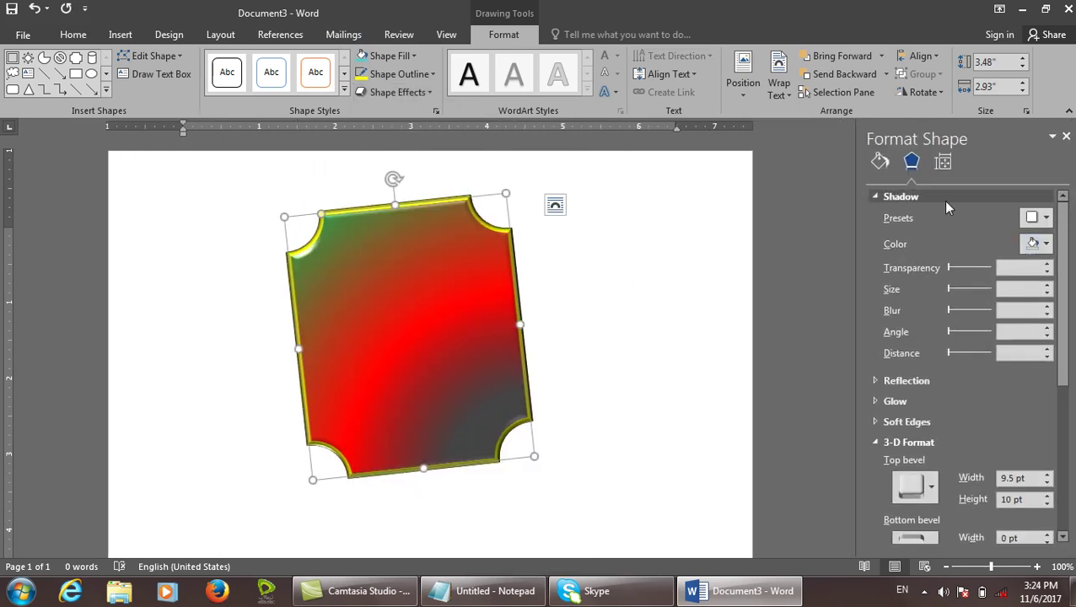
left_click(1036, 218)
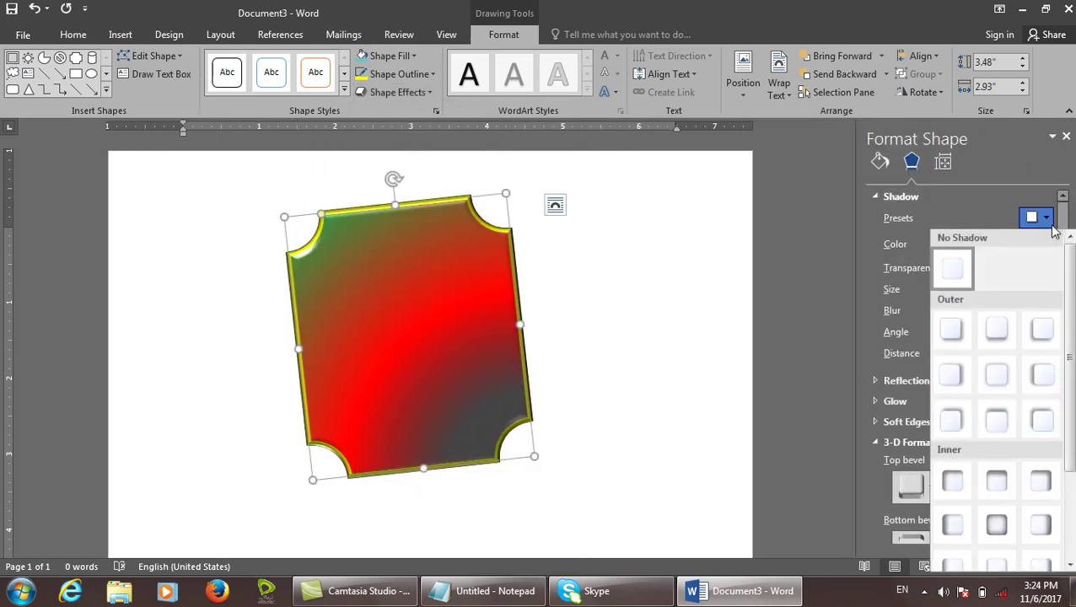
left_click(915, 207)
left_click(904, 199)
left_click(900, 198)
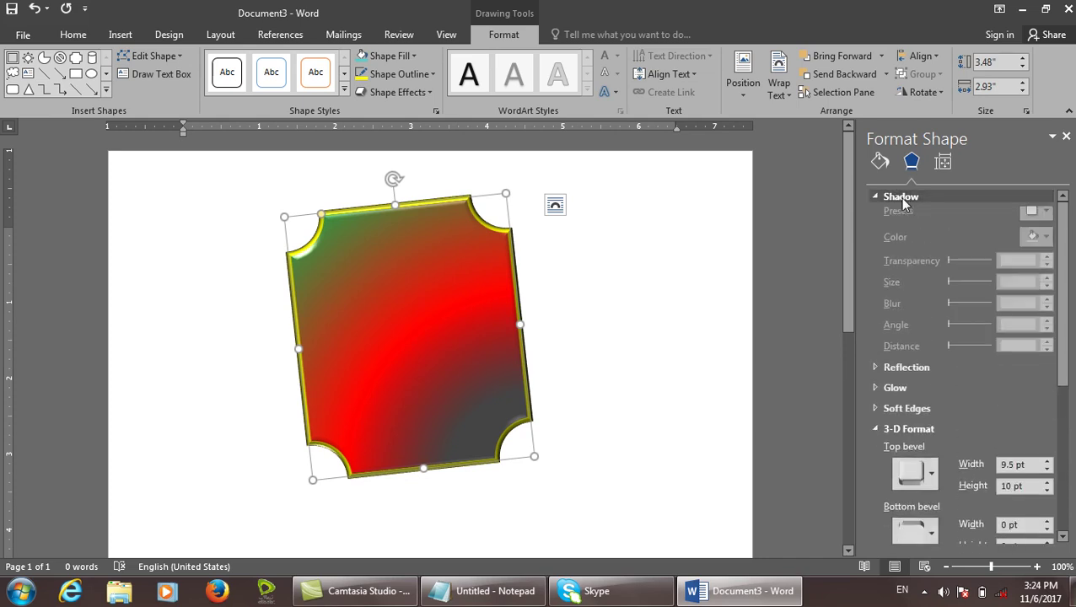
left_click(1036, 218)
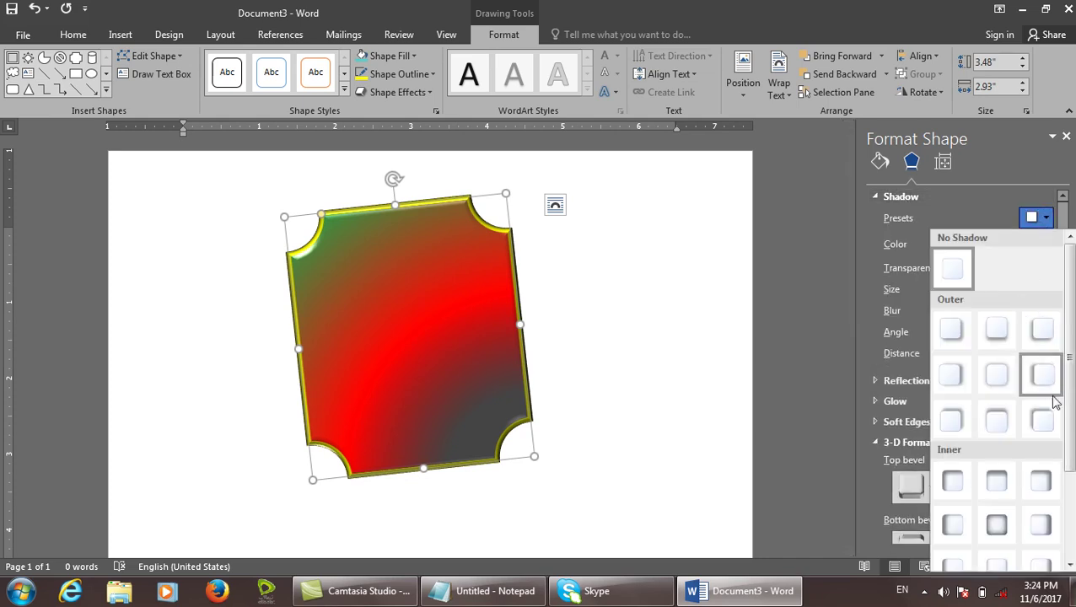
scroll(1045, 379, "down", 3)
left_click(1040, 504)
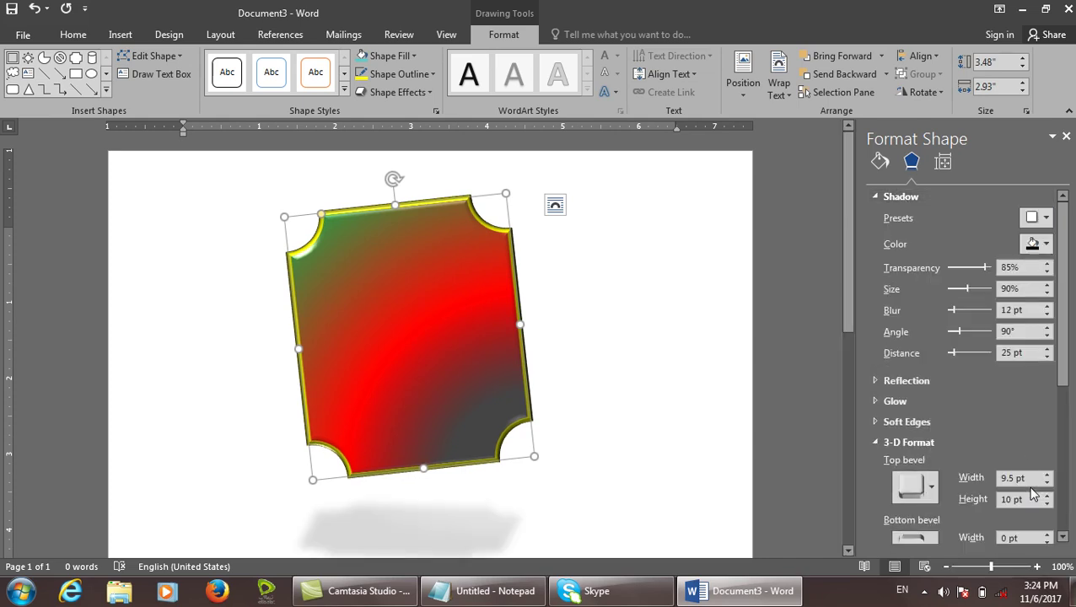
Set the plaque's shadow to standard red, transparency 80%, size 120%, blur 65 pt, angle 220° and distance 124 pt, and close the Format Shape pane.
left_click(1039, 244)
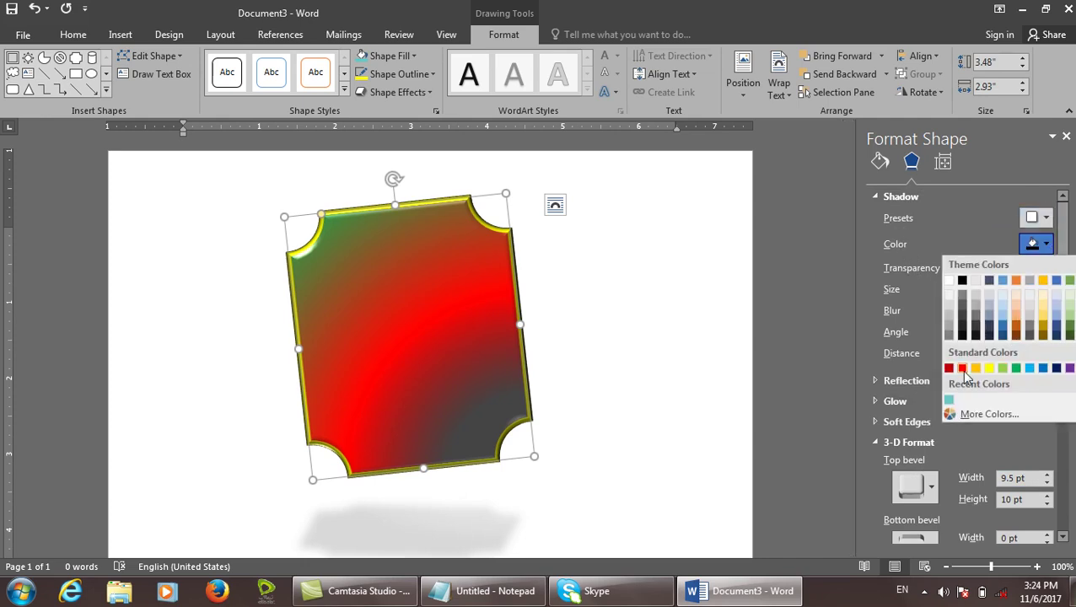
left_click(962, 368)
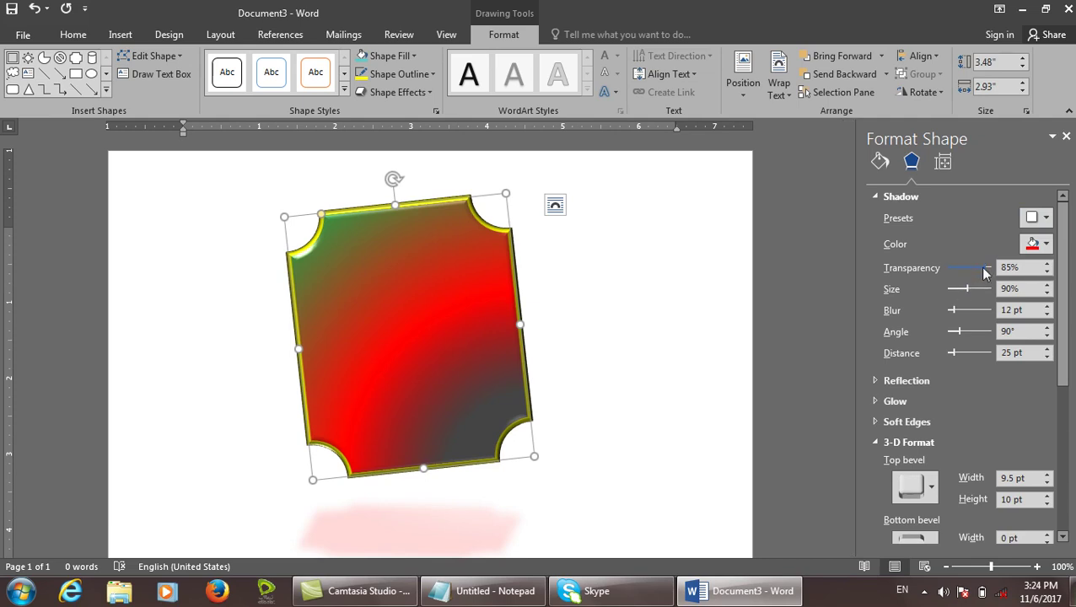
left_click_drag(985, 271, 974, 295)
left_click(965, 314)
mouse_move(966, 316)
left_mouse_down()
mouse_move(978, 317)
mouse_move(975, 332)
left_mouse_up()
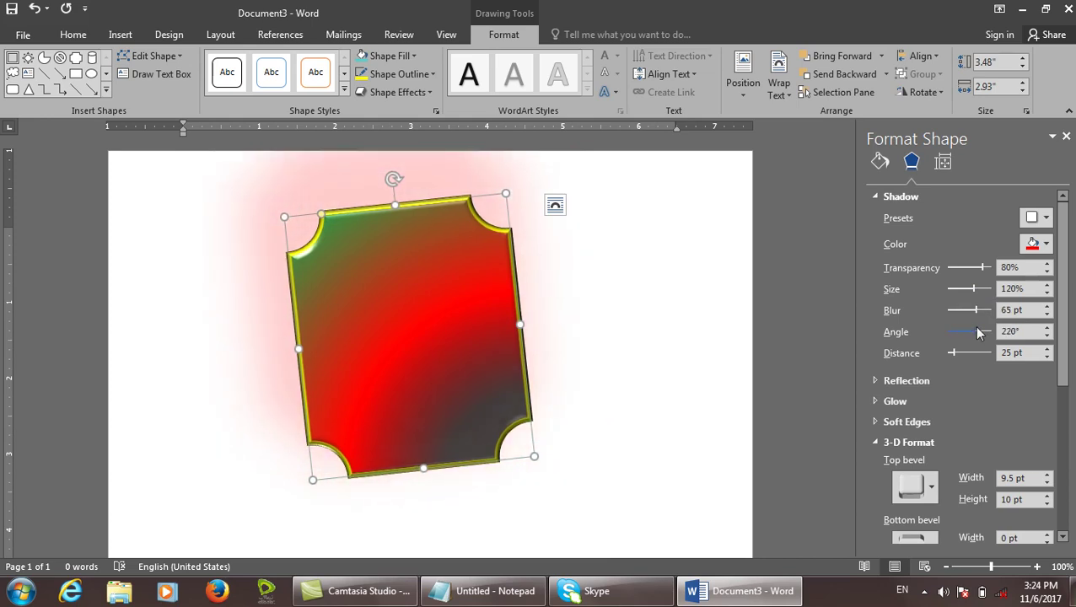
left_click_drag(955, 353, 975, 364)
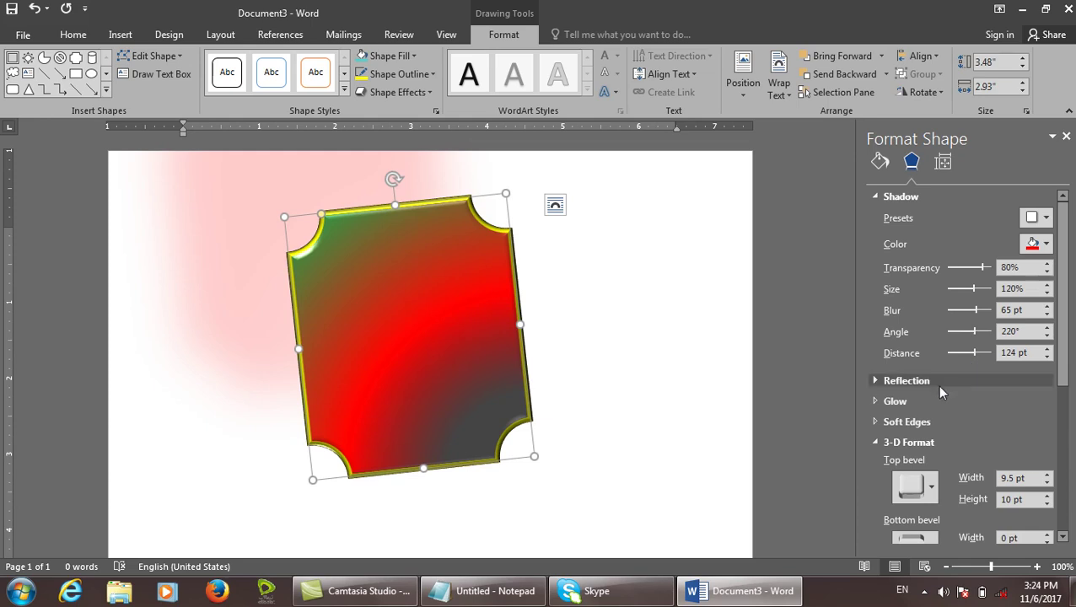
left_click(1066, 136)
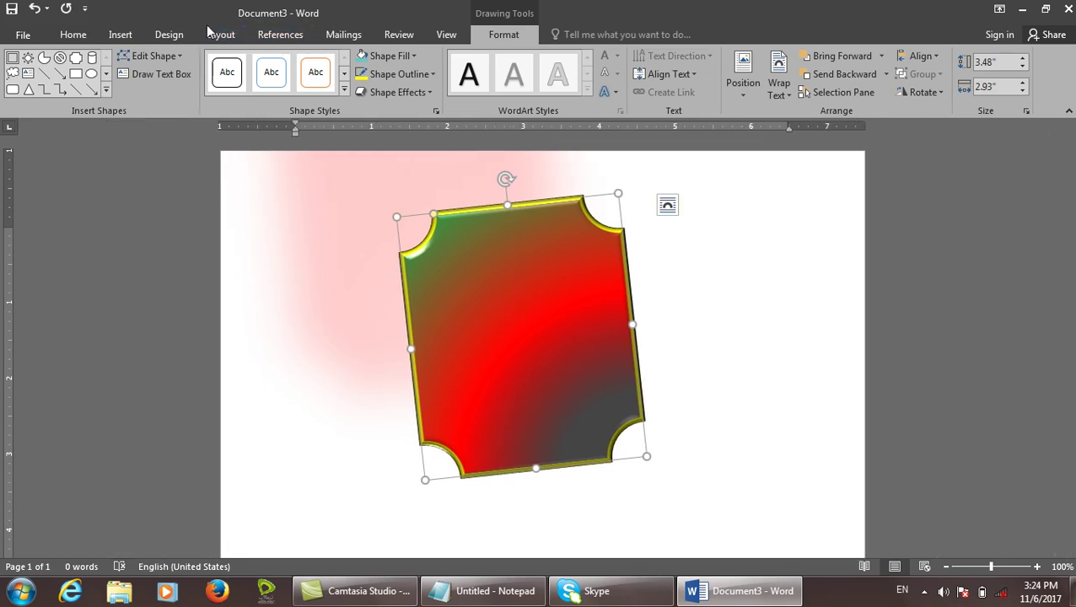
Try the last reflection variation on the plaque.
left_click(173, 34)
left_click(496, 39)
left_click(402, 92)
mouse_move(444, 202)
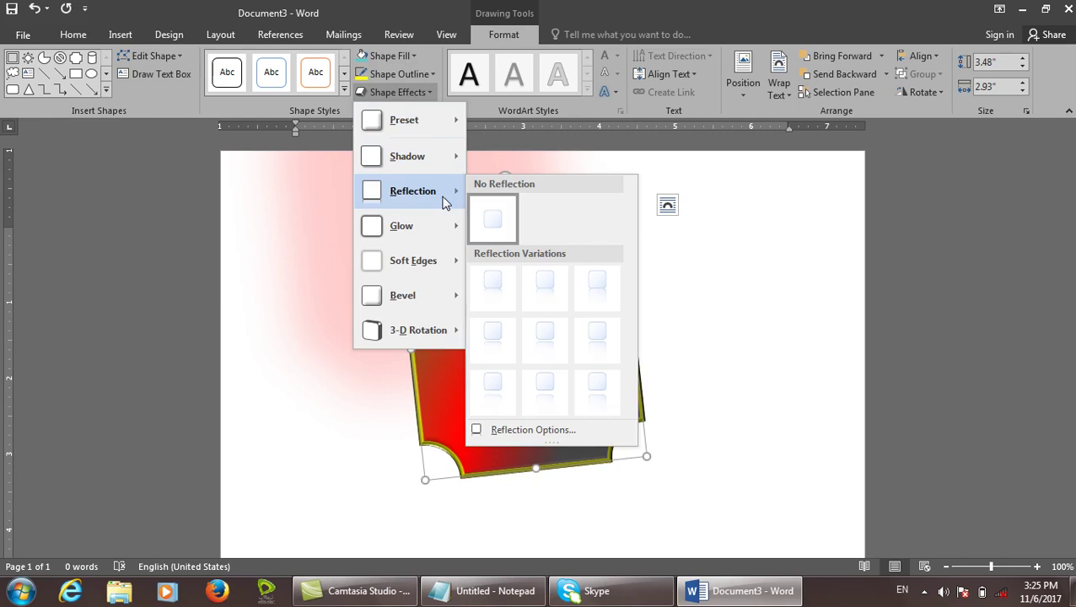
left_click(599, 387)
Close the document without saving it and create a new blank document.
key("ctrl+w")
key("n")
key("ctrl+n")
Draw a cross shape about 2.42" high and 2.85" wide in the upper middle of the page.
left_click(120, 35)
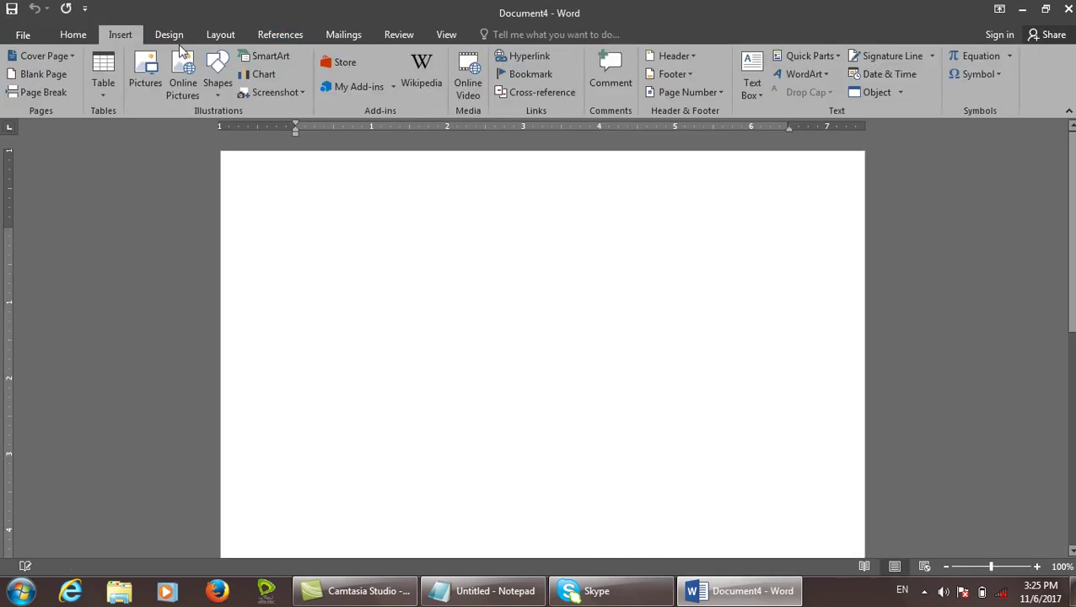
left_click(218, 83)
left_click(340, 259)
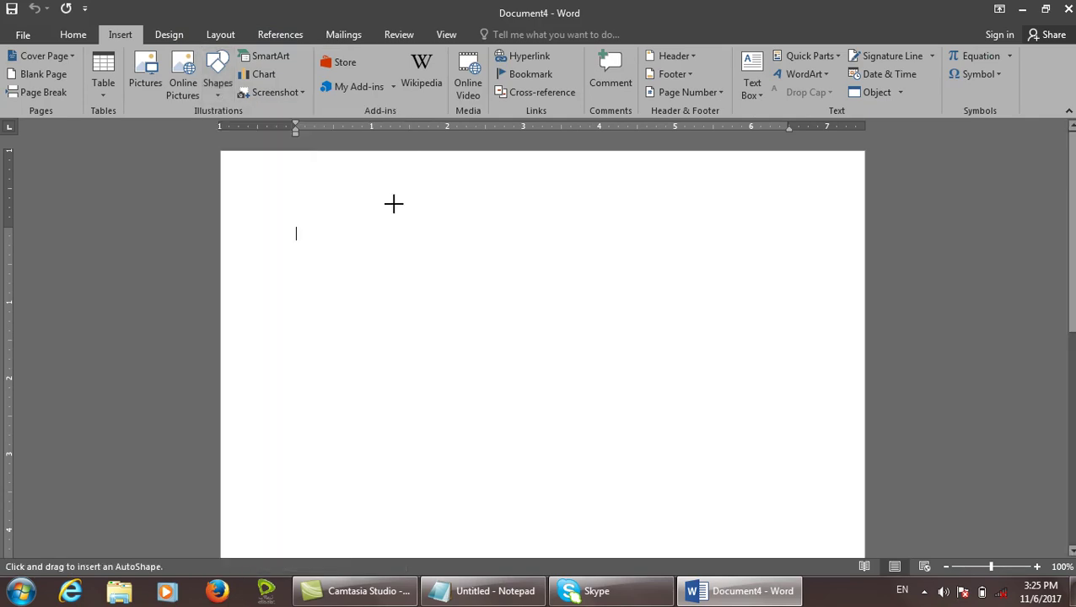
left_click_drag(600, 378, 391, 196)
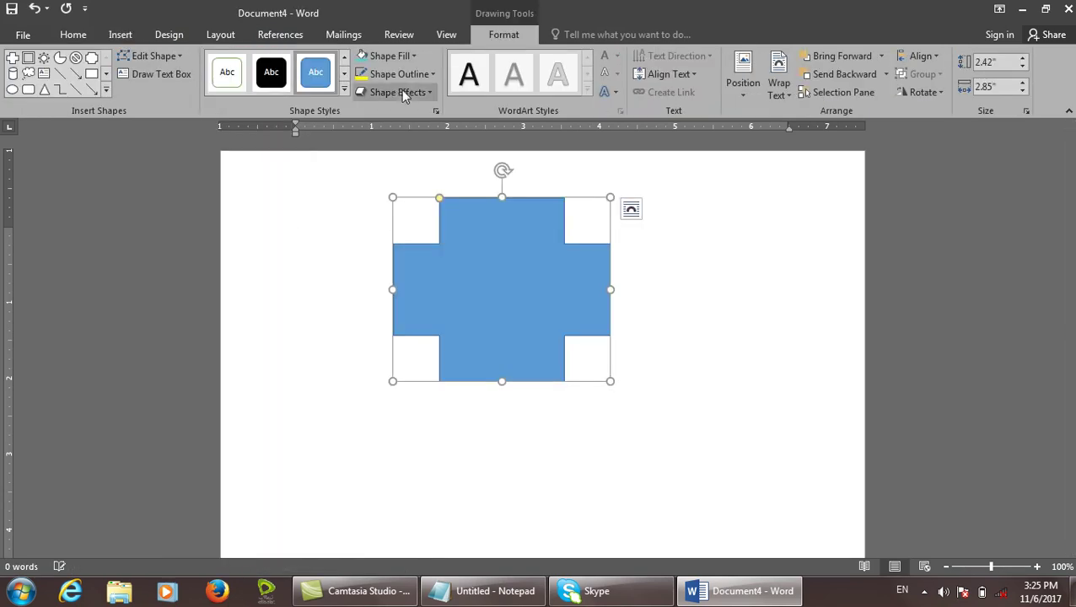
left_click(414, 57)
mouse_move(440, 283)
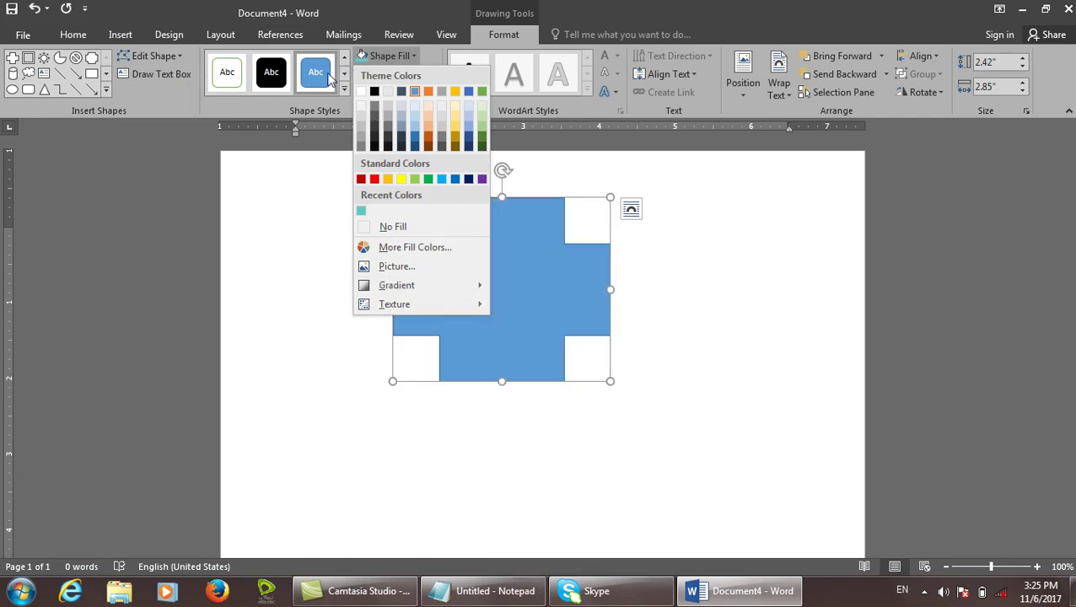
left_click(413, 56)
Apply the last reflection variation to the cross, with the reflection offset below the shape.
left_click(415, 101)
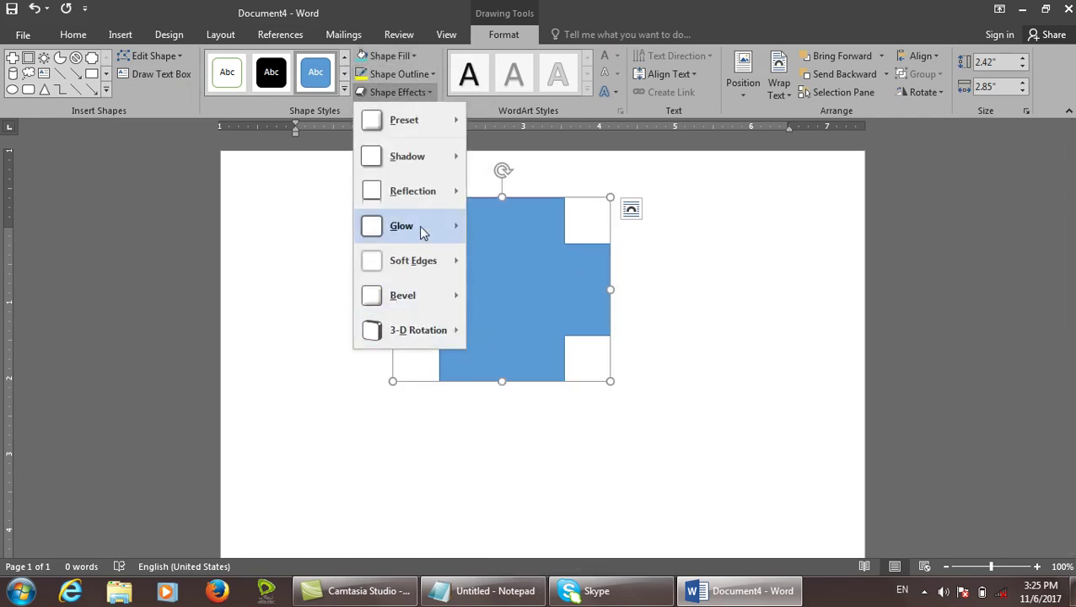
mouse_move(447, 198)
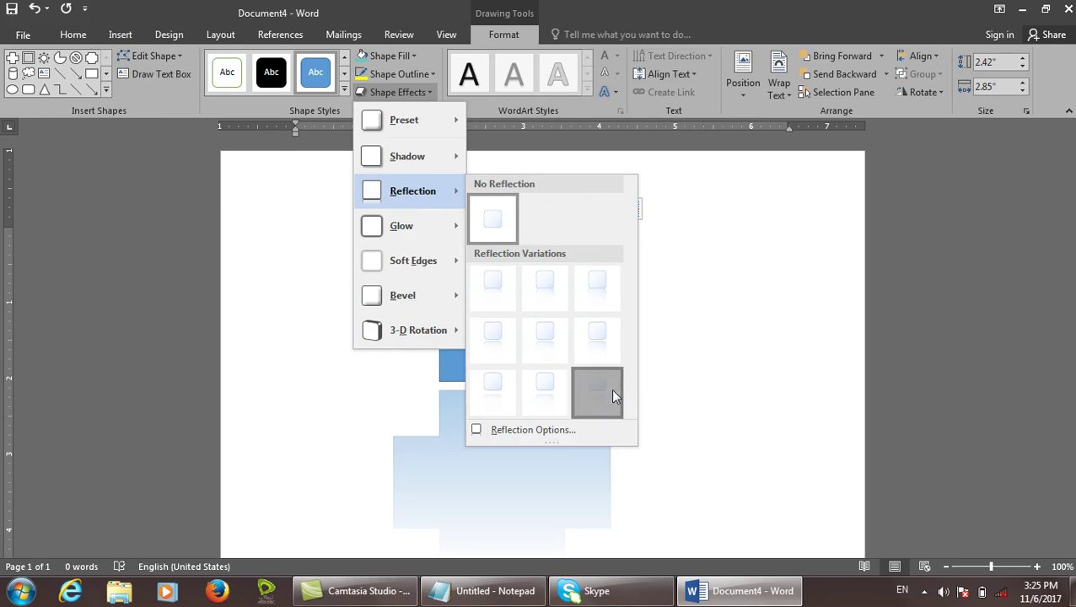
left_click(612, 392)
left_click(418, 81)
left_click(552, 158)
Open the cross's reflection options and apply the second-row reflection preset with a 4 pt distance.
left_click(396, 92)
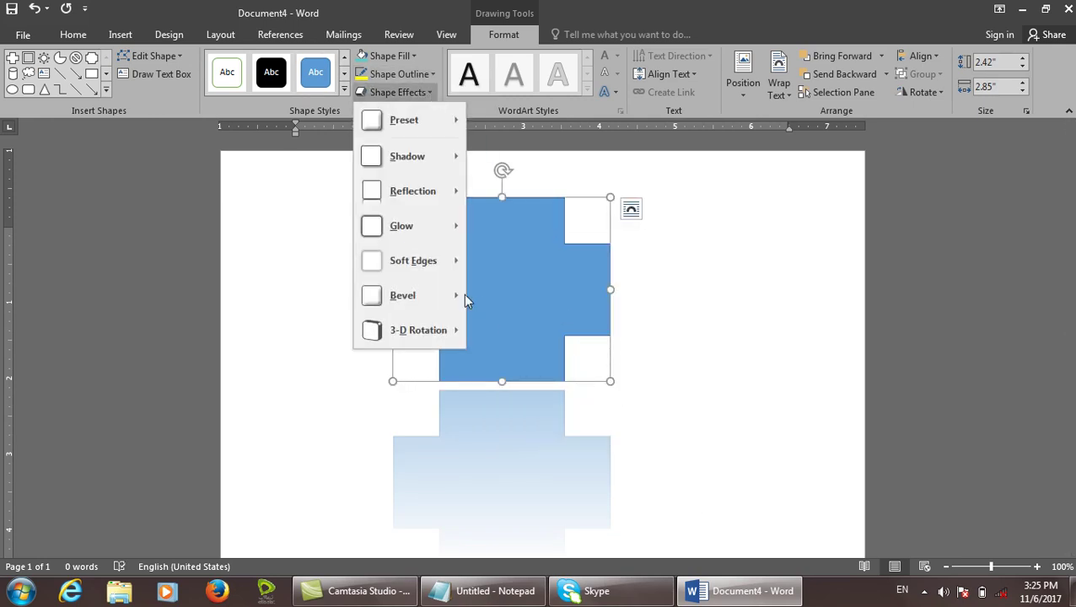
mouse_move(448, 193)
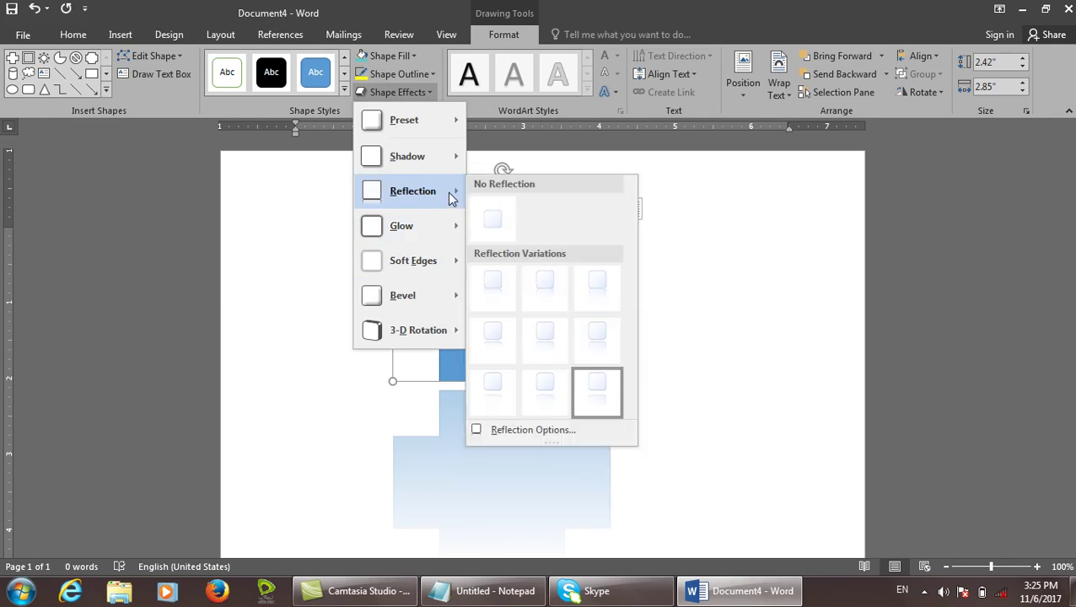
left_click(557, 435)
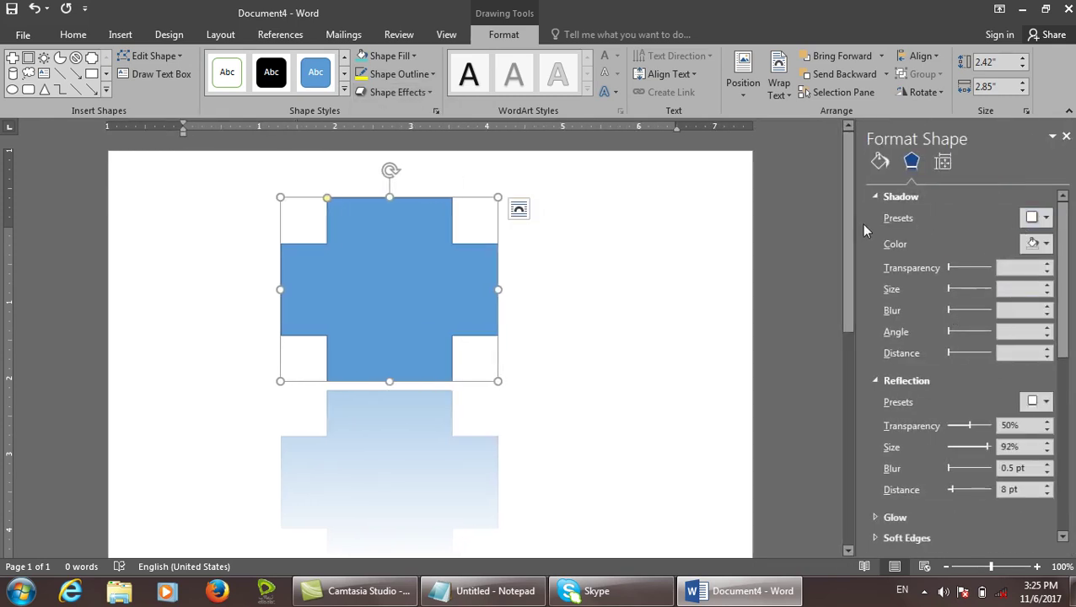
left_click(877, 196)
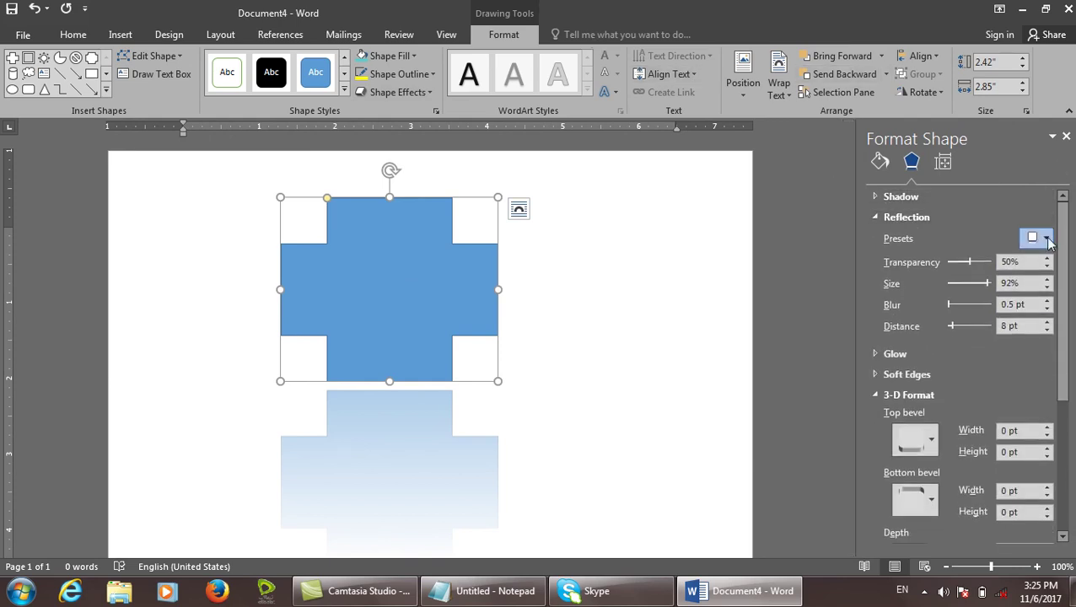
left_click(1047, 240)
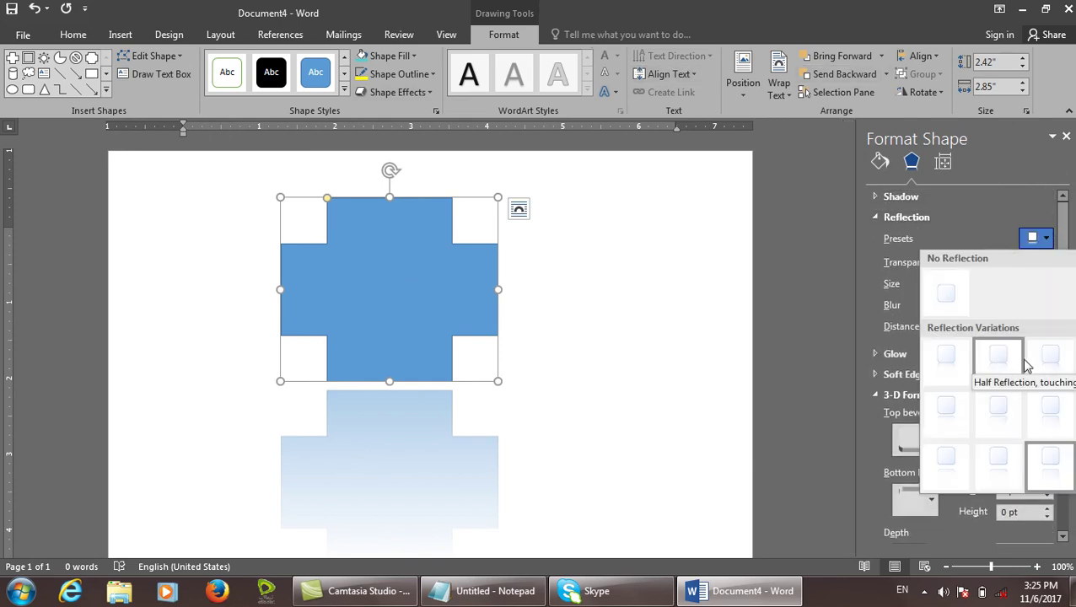
left_click(1050, 409)
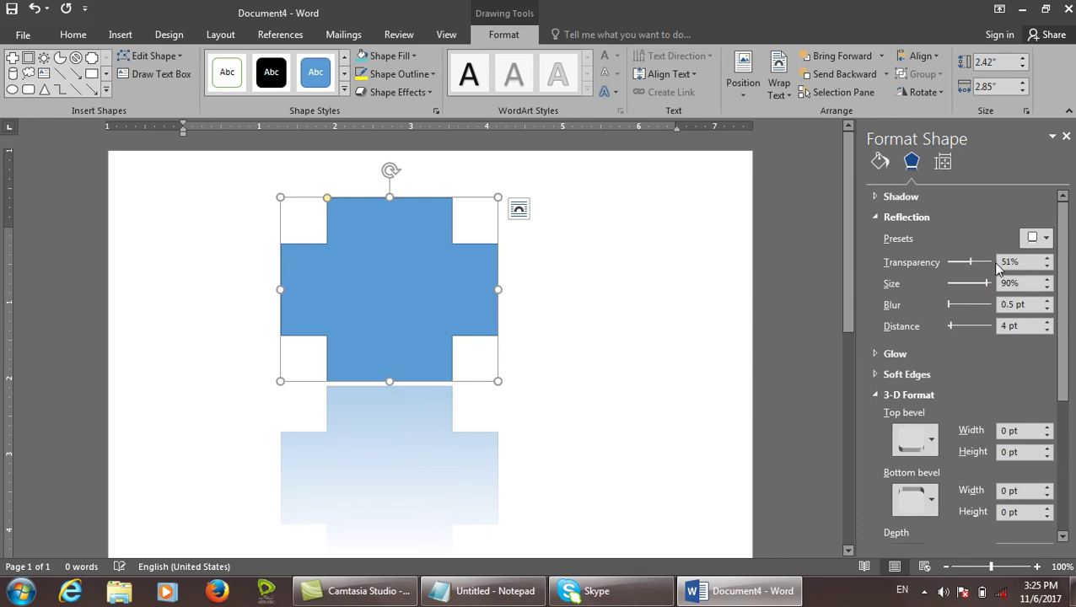
Set the reflection to about 52% transparency, 100% size, 3 pt blur and 9 pt distance, and close the formatting options.
left_click_drag(975, 266, 995, 266)
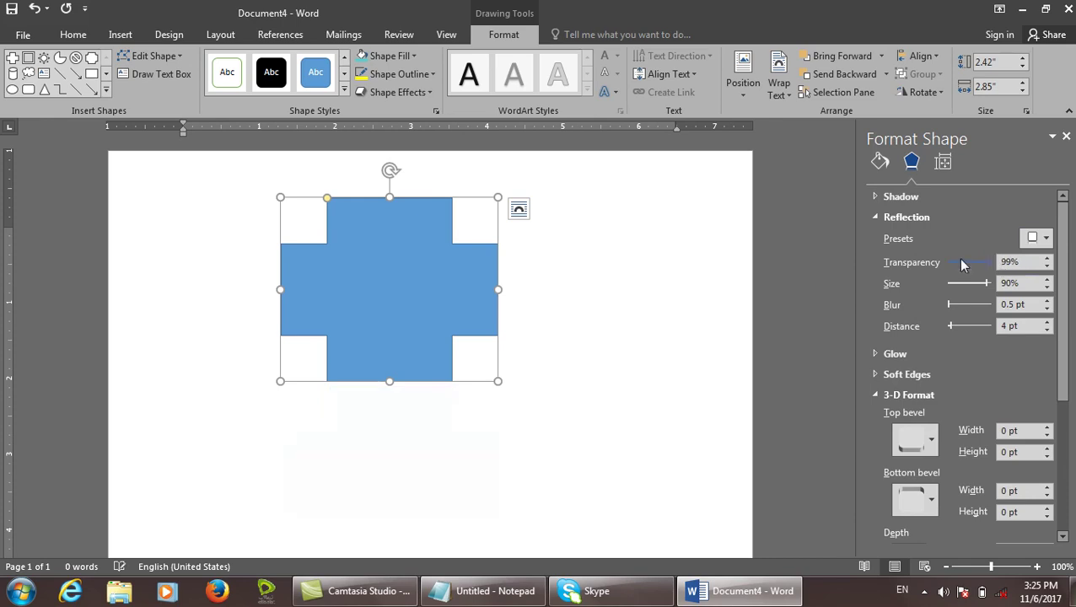
left_click_drag(987, 265, 969, 268)
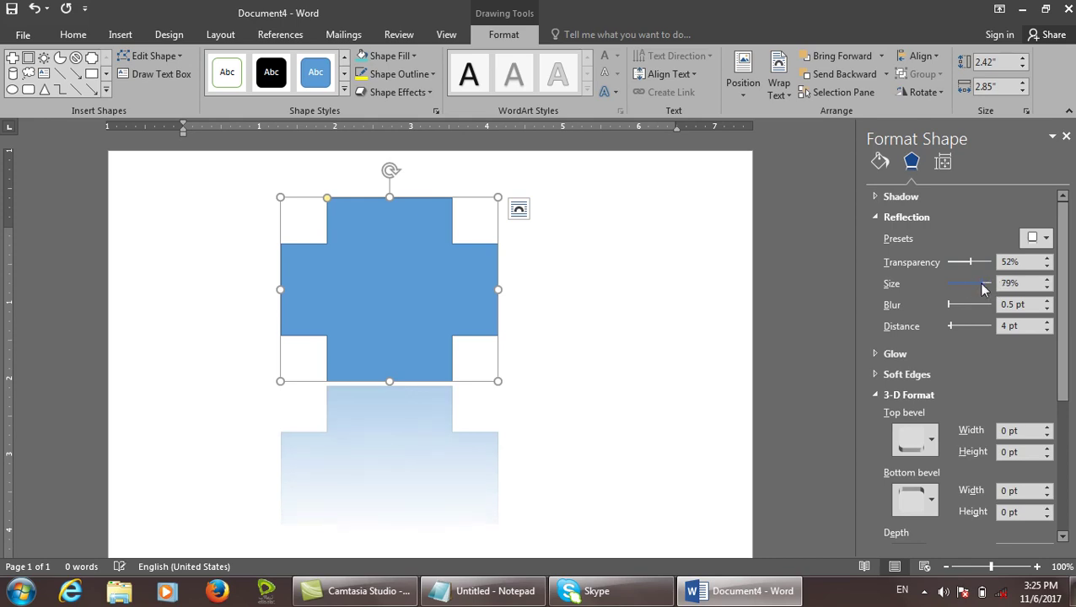
mouse_move(985, 289)
left_mouse_down()
mouse_move(970, 285)
mouse_move(997, 291)
mouse_move(979, 309)
left_mouse_up()
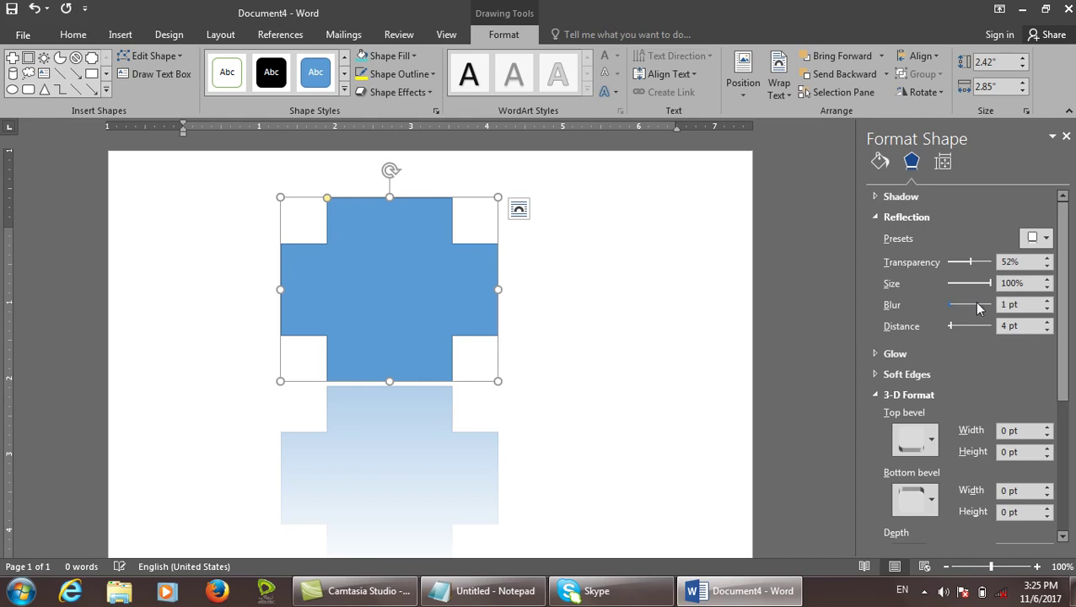
mouse_move(955, 332)
left_mouse_down()
mouse_move(972, 329)
mouse_move(953, 335)
left_mouse_up()
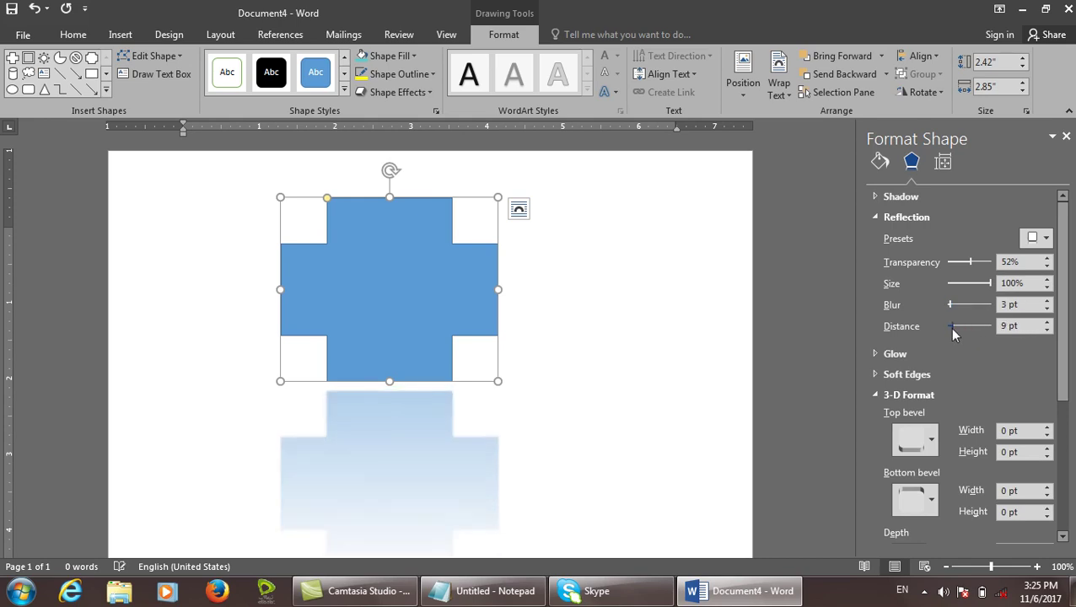
left_click(877, 217)
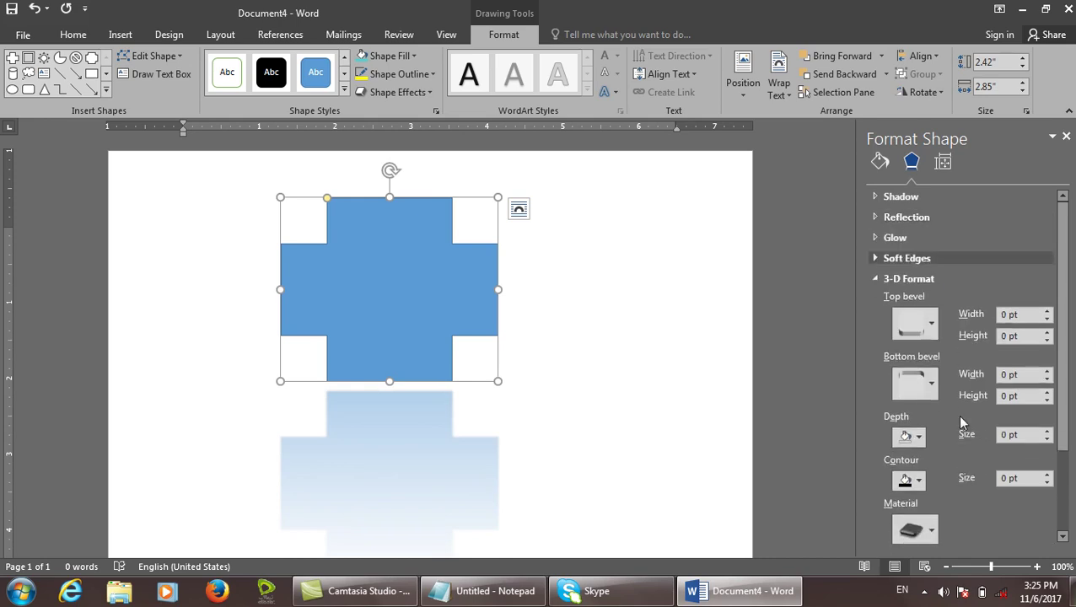
left_click(1065, 138)
Apply the second-row orange glow variation to the cross.
left_click(395, 92)
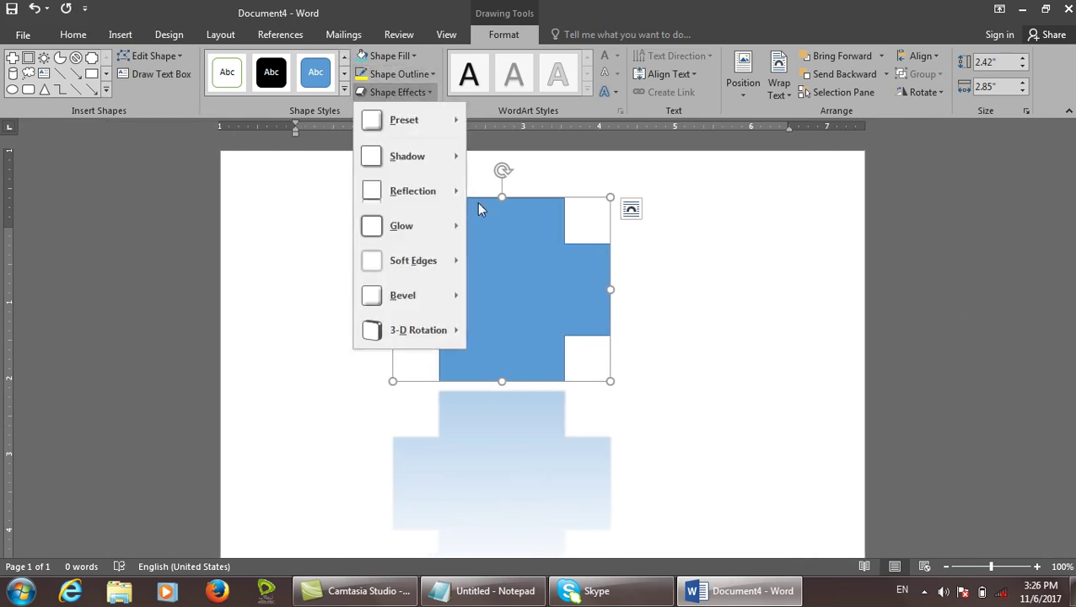
mouse_move(439, 227)
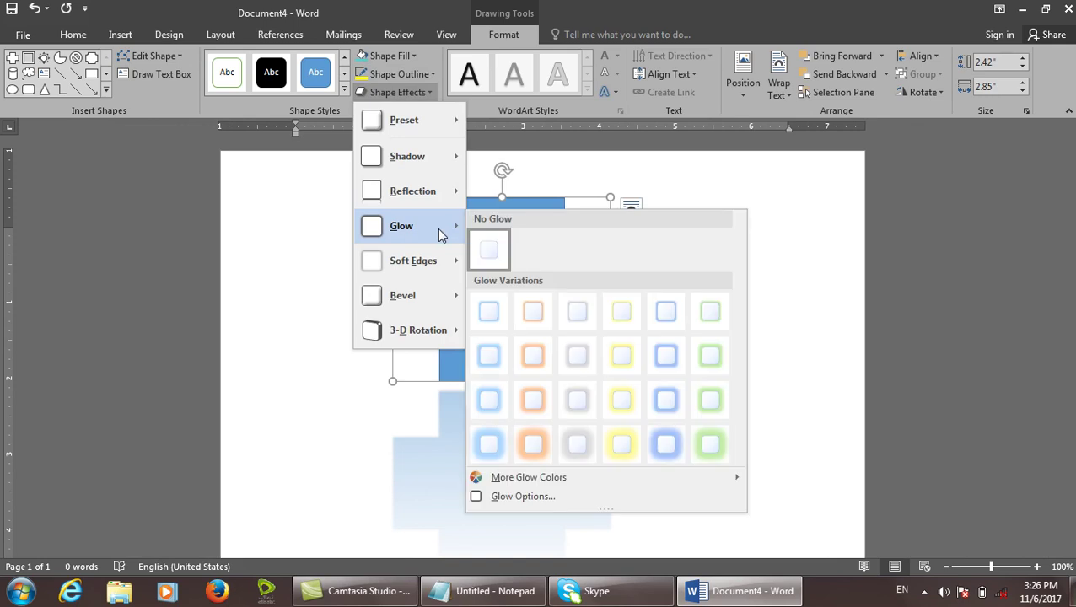
left_click(533, 356)
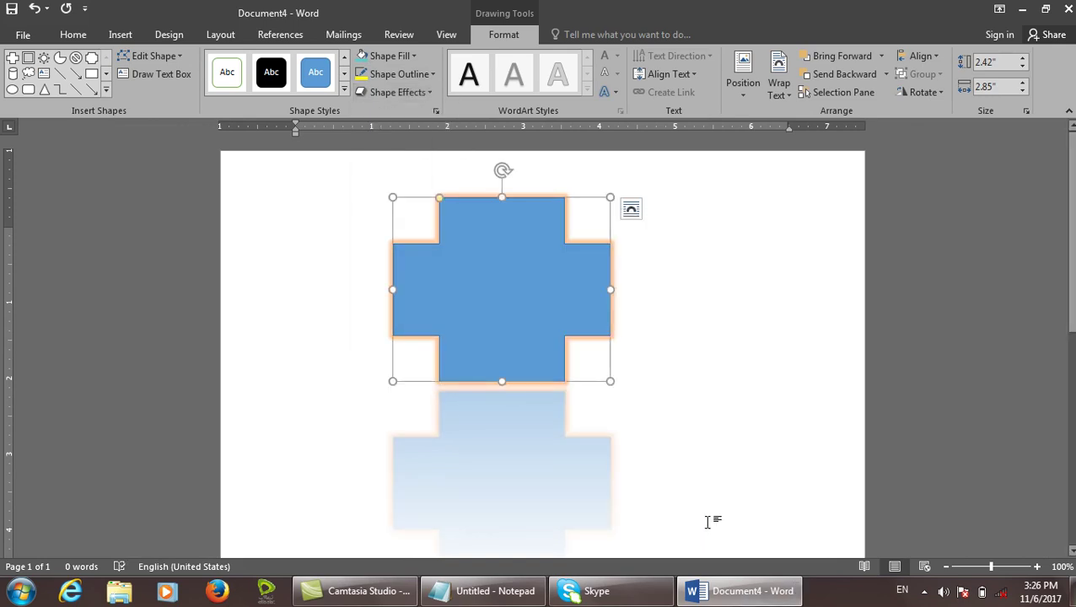
Remove the reflection from the cross with the No Reflection option.
left_click(395, 92)
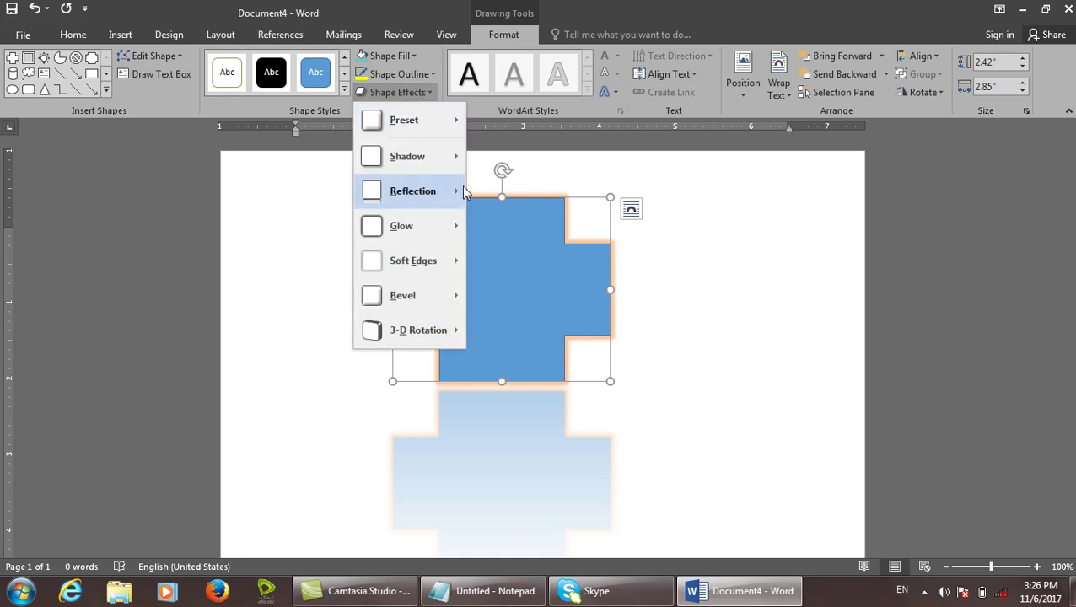
mouse_move(446, 214)
left_click(493, 220)
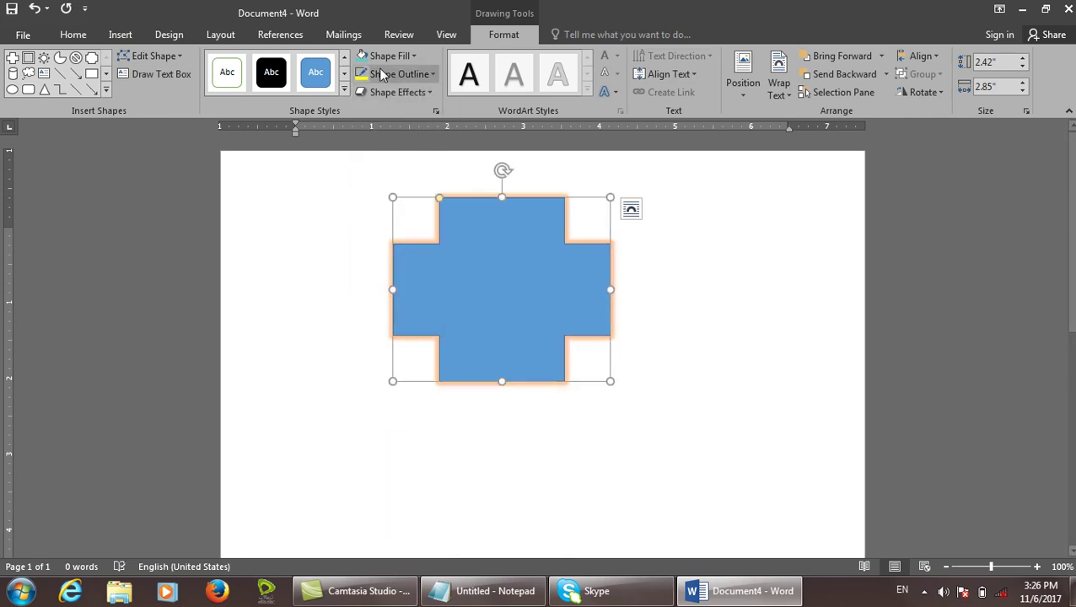
Change the cross's glow to the darker blue 11 pt variation in the third row.
left_click(395, 92)
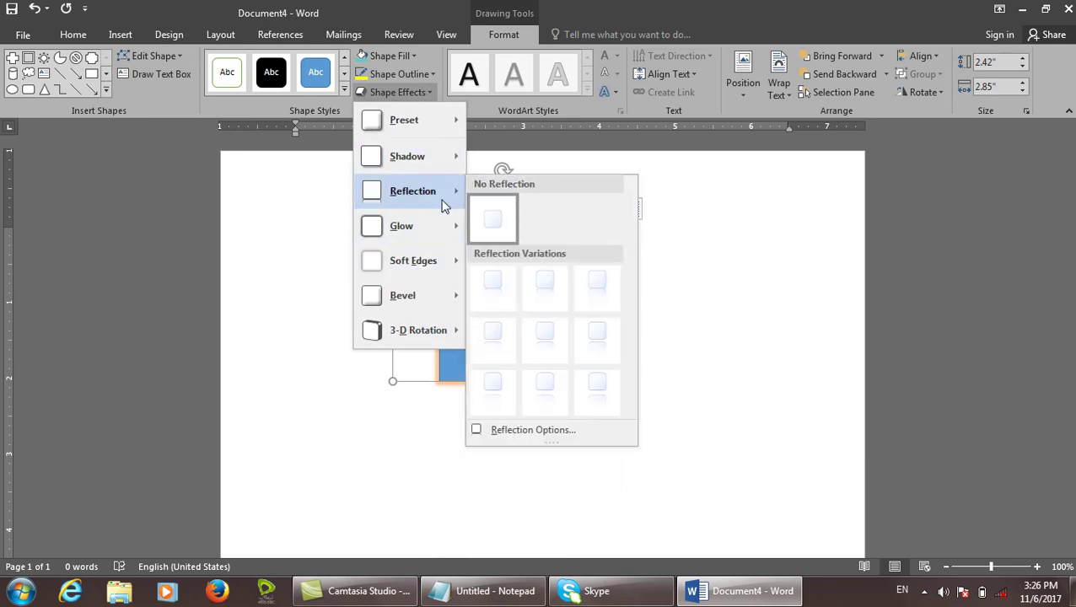
mouse_move(461, 232)
left_click(663, 399)
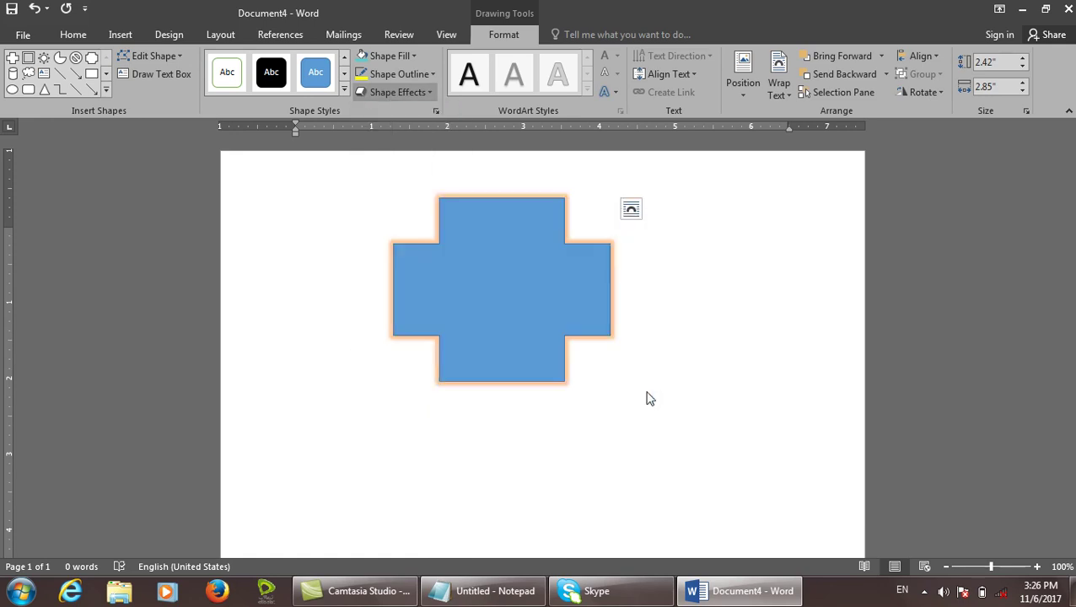
Open the detailed glow options for the cross and apply the yellow 8 pt glow preset.
left_click(415, 93)
mouse_move(434, 218)
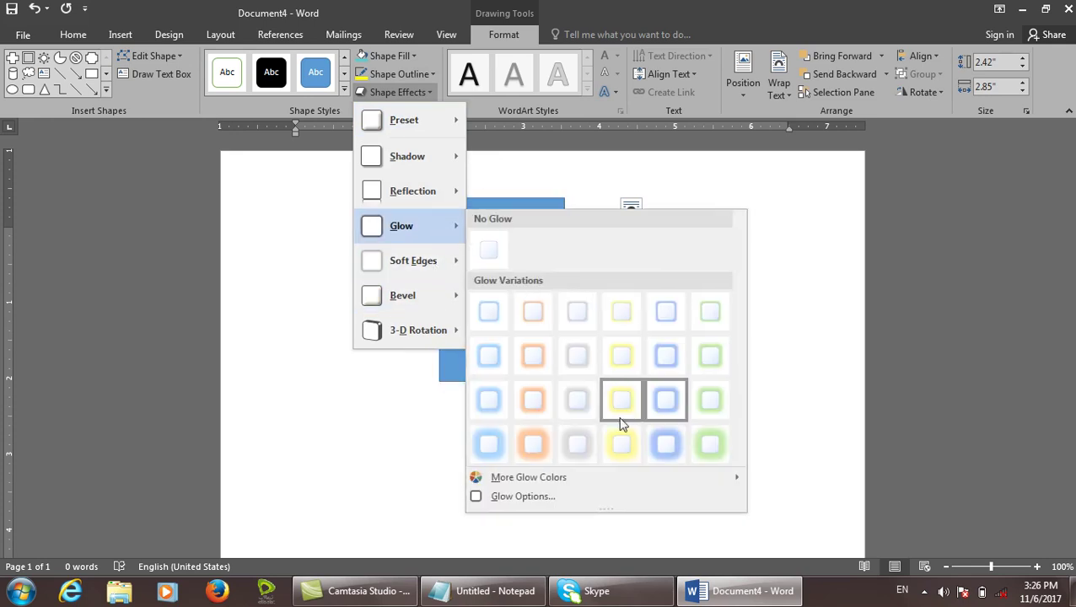
mouse_move(551, 478)
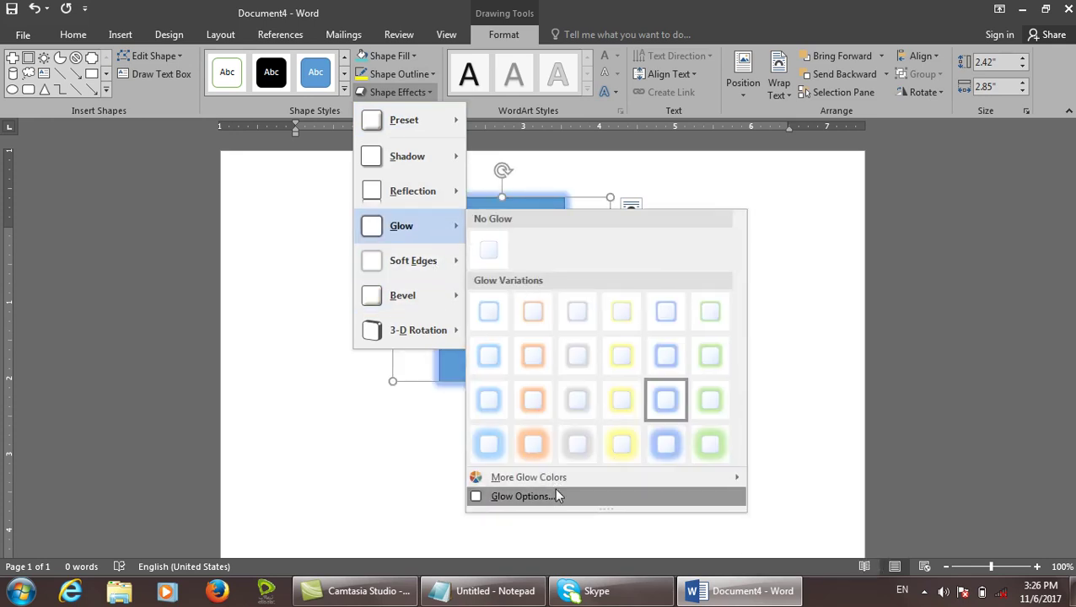
left_click(557, 496)
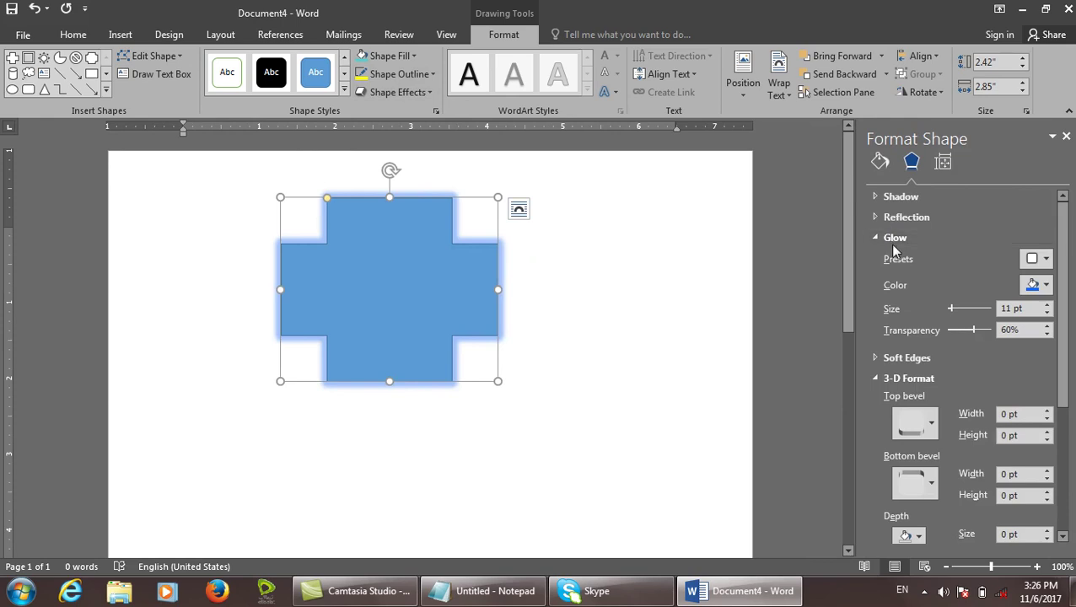
left_click(1037, 258)
left_click(962, 415)
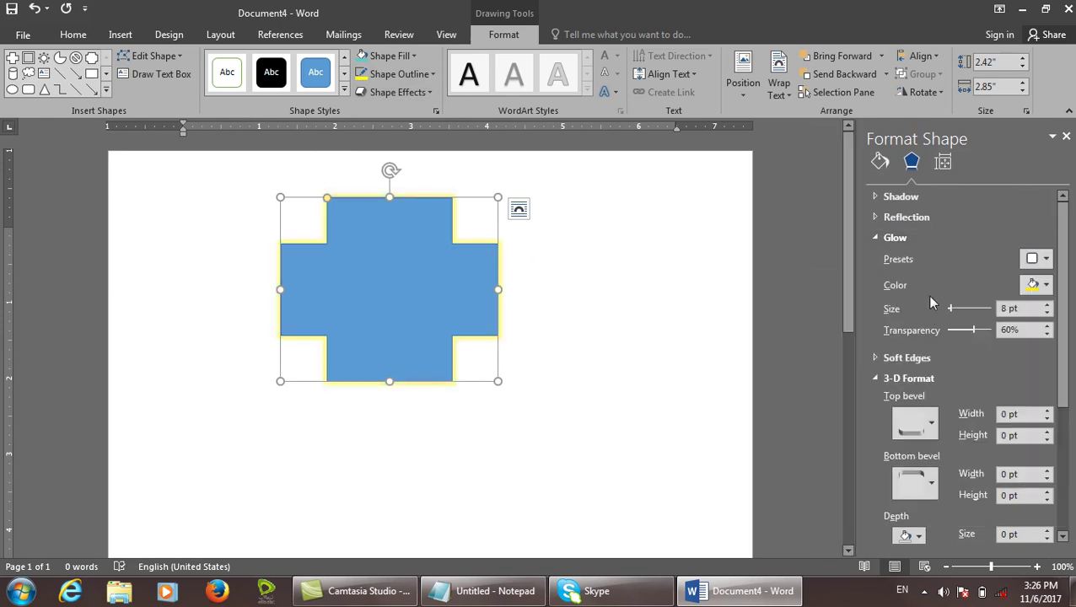
Set the glow colour to standard Red with a size of about 122 pt and 56% transparency, and close the formatting options.
left_click(1036, 285)
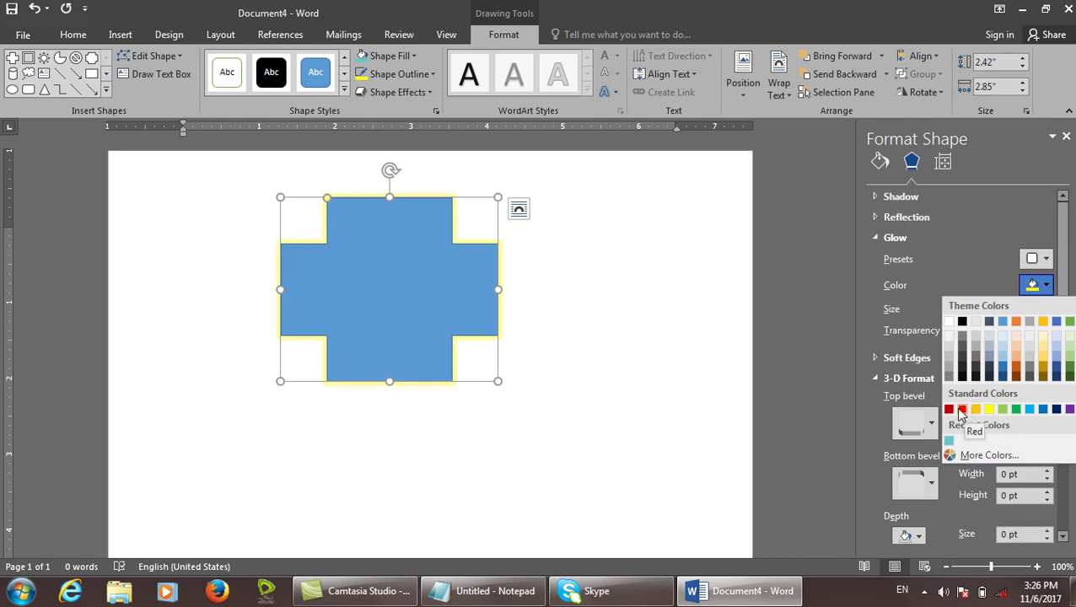
left_click(962, 410)
left_click_drag(955, 310, 974, 334)
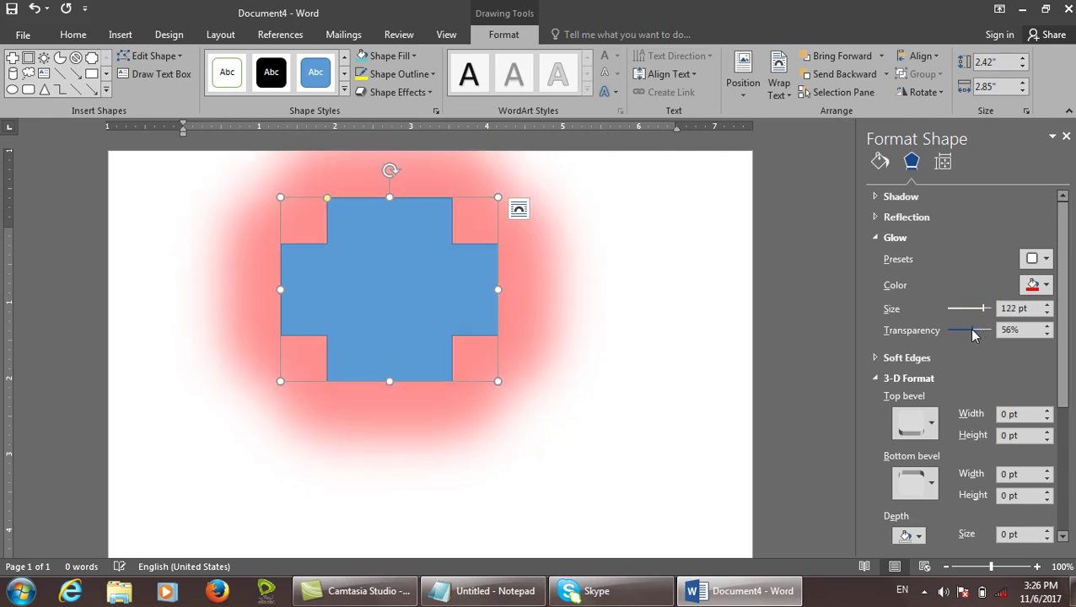
left_click(893, 243)
left_click(1067, 137)
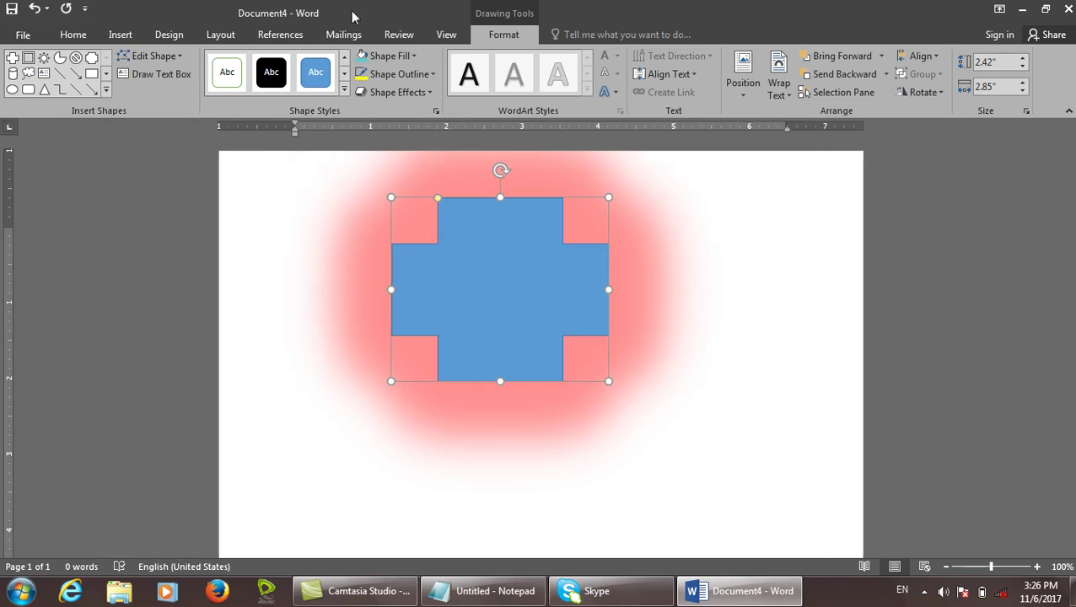
Remove the glow from the cross with the No Glow option.
left_click(398, 92)
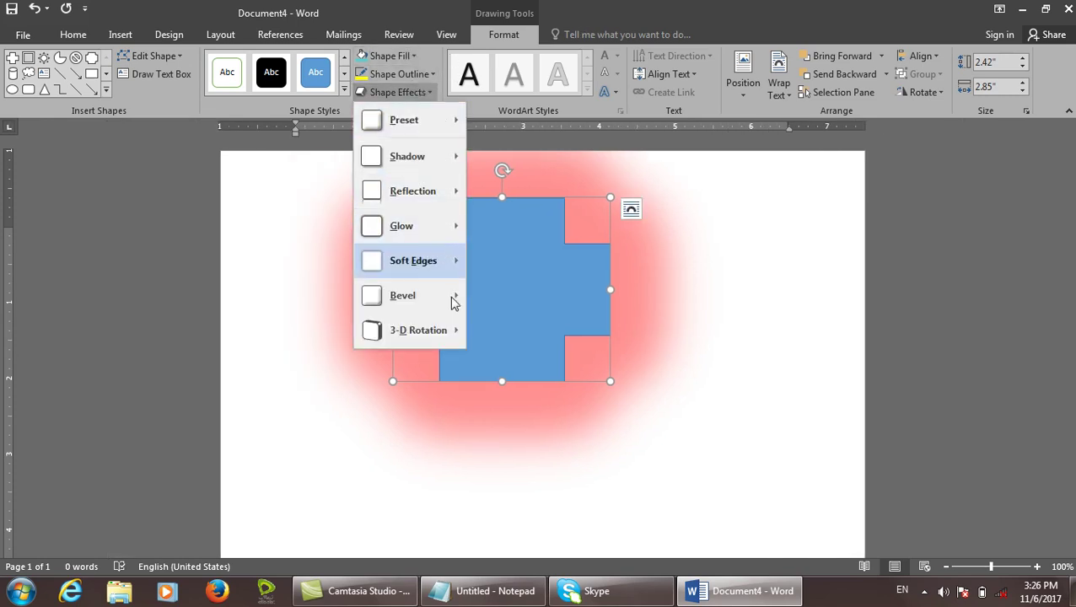
mouse_move(447, 226)
left_click(485, 258)
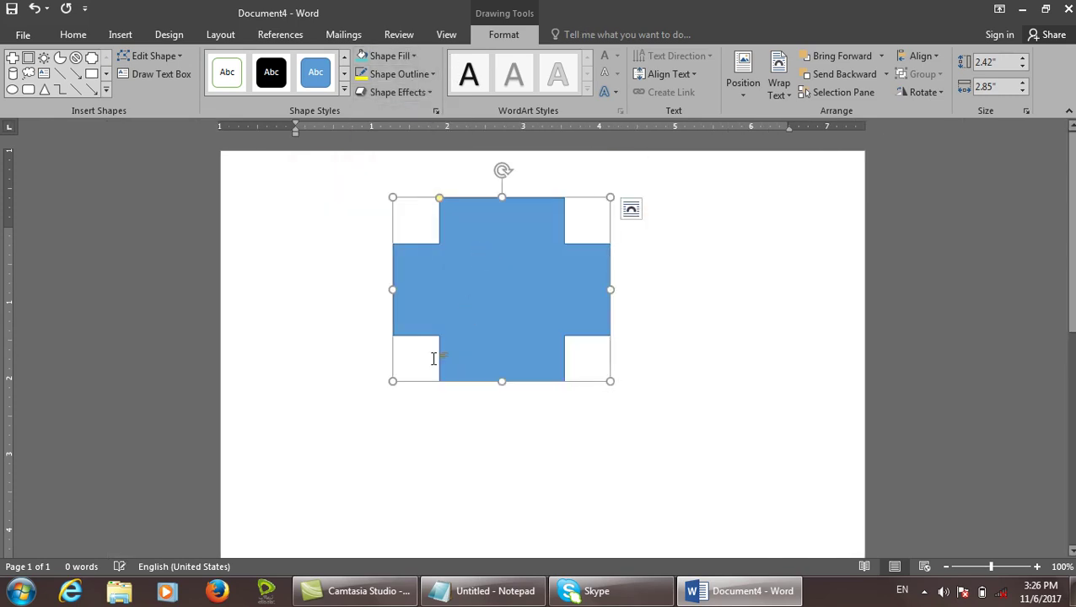
Apply 25 Point soft edges to the cross.
left_click(402, 93)
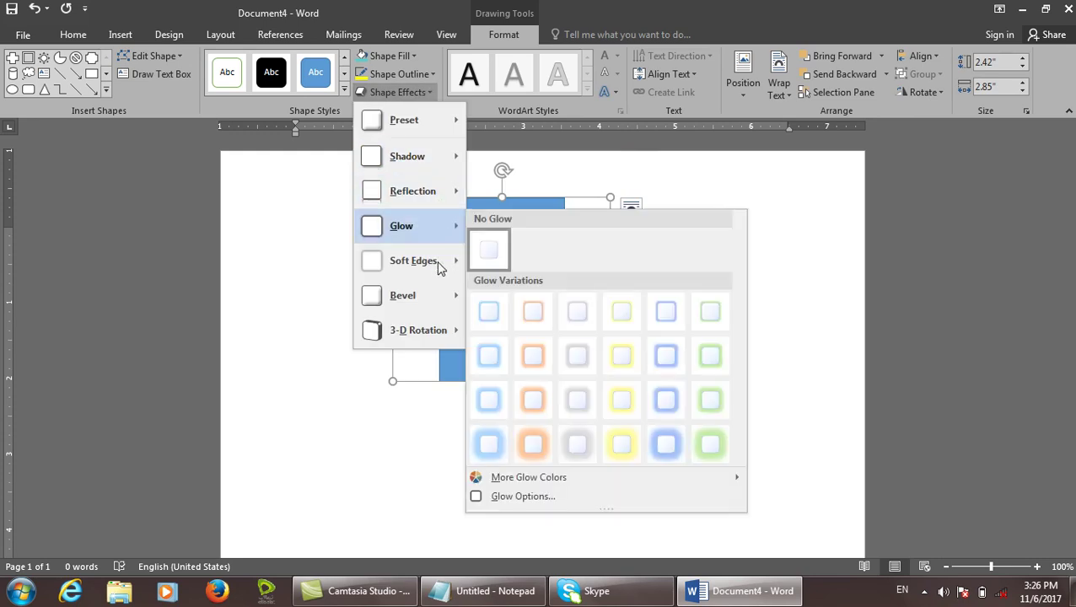
mouse_move(421, 263)
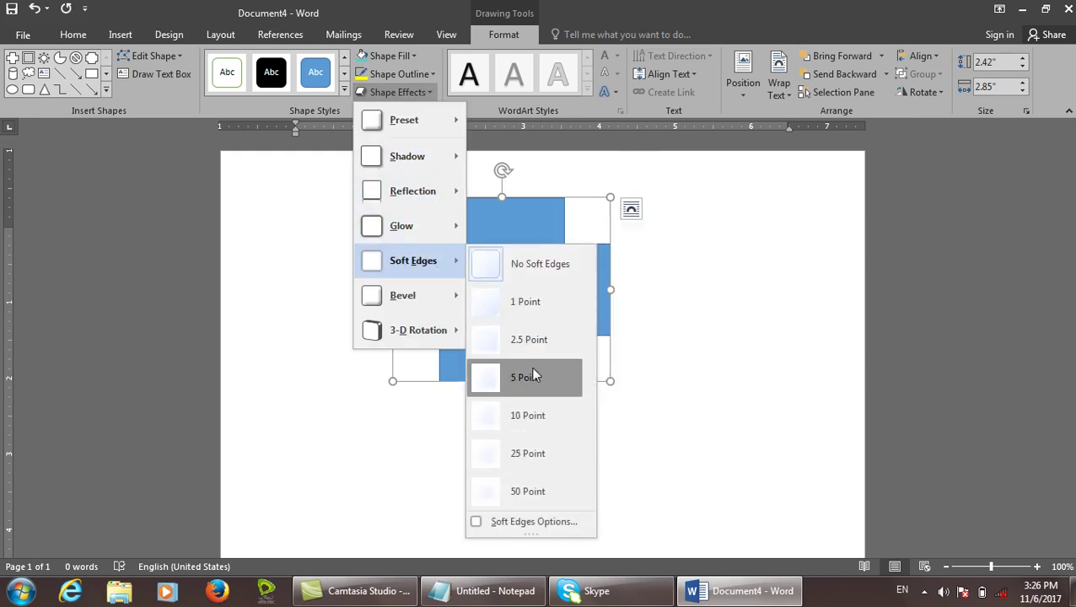
left_click(517, 455)
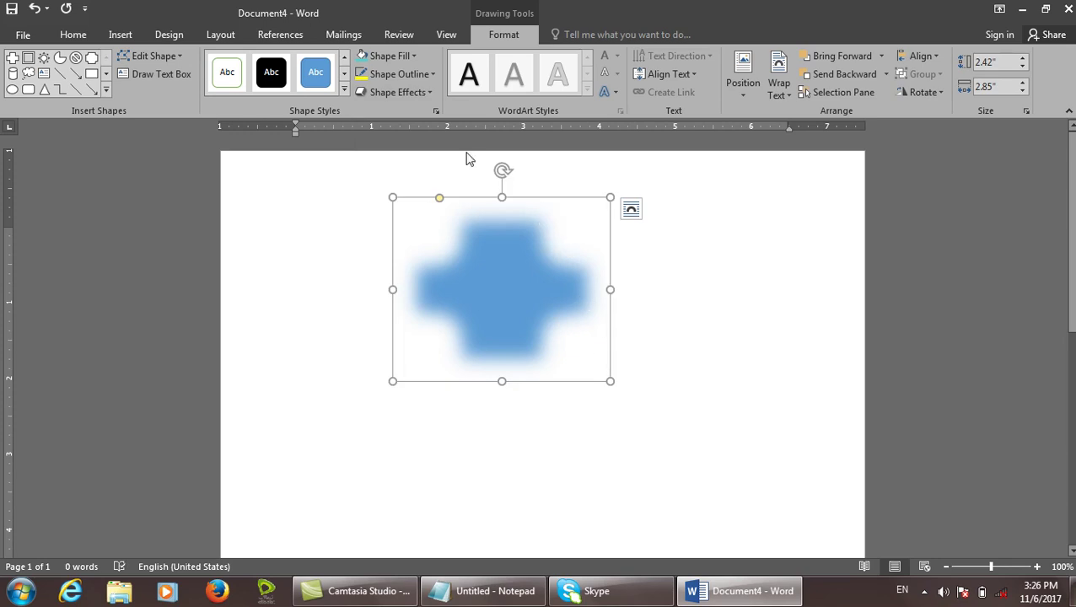
Open the soft edges options, try a size of about 41 pt, and apply the 50 pt soft edges preset.
left_click(406, 91)
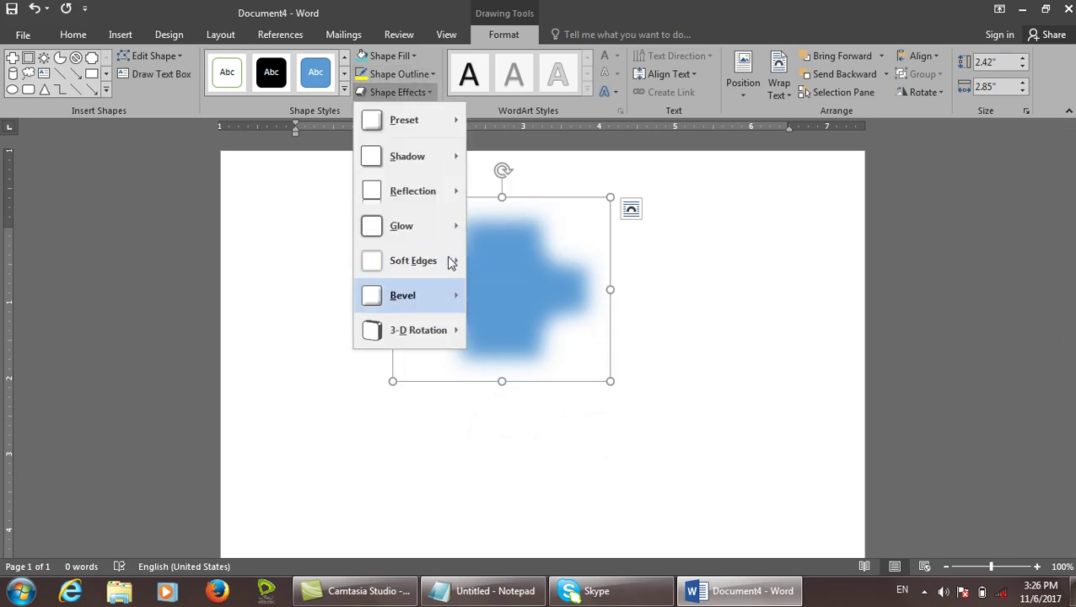
mouse_move(452, 264)
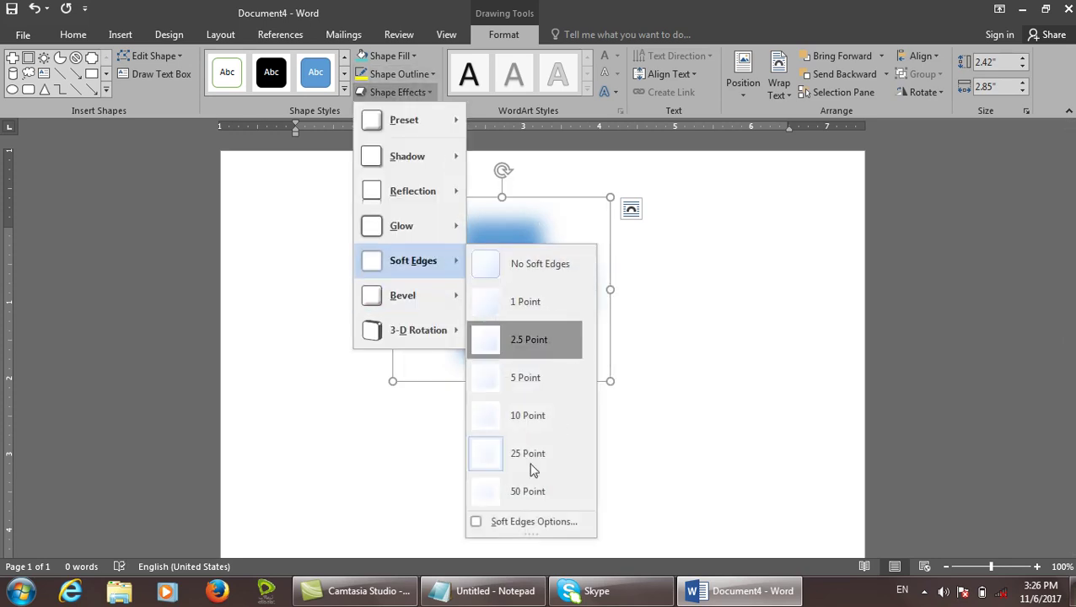
left_click(525, 520)
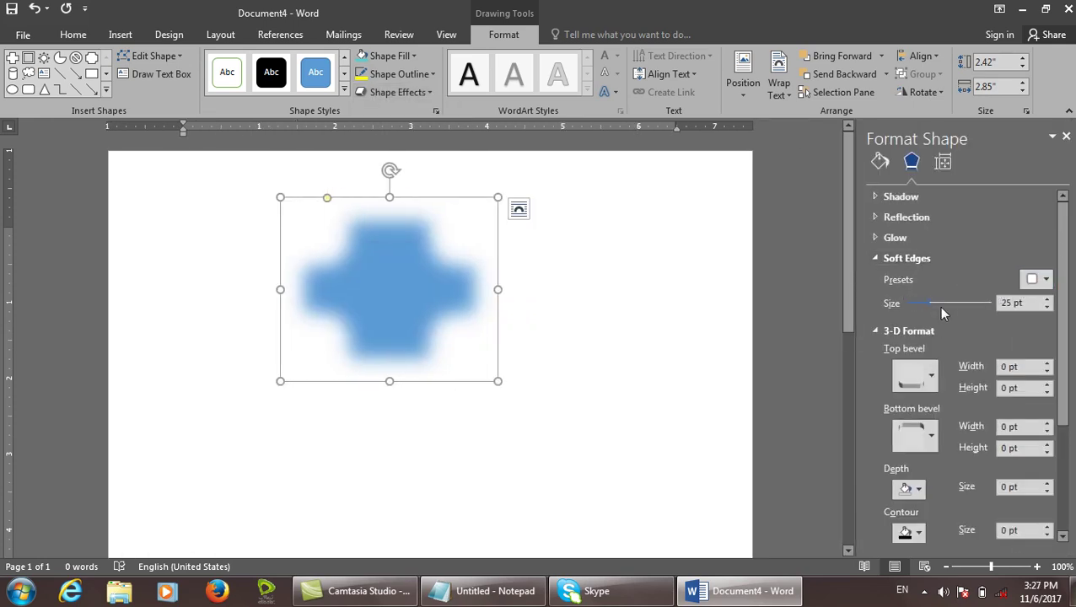
left_click_drag(933, 306, 958, 300)
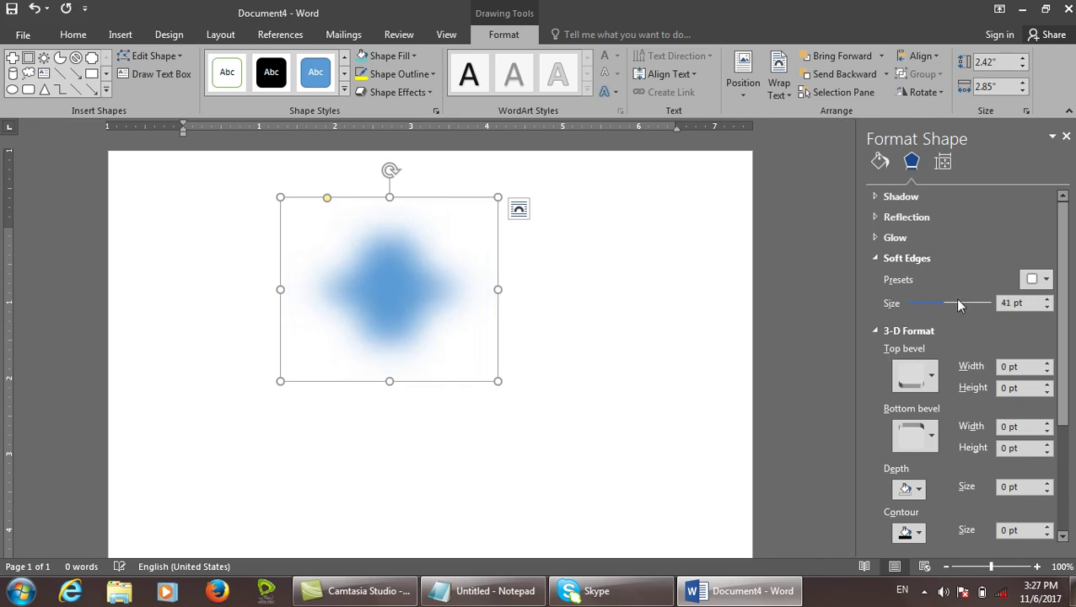
left_click(1037, 279)
left_click(1001, 516)
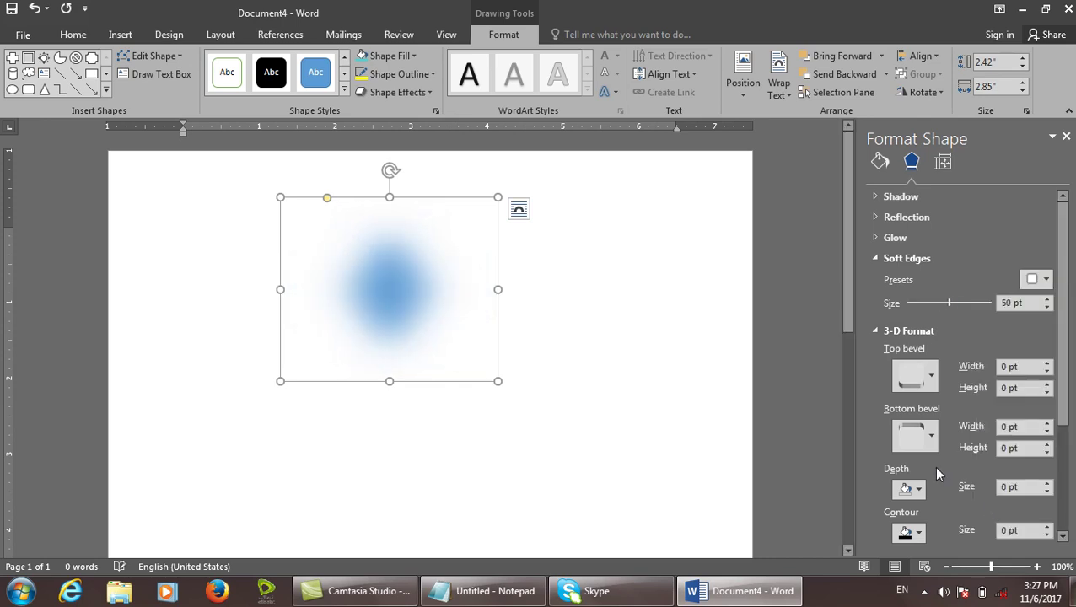
Close the shape formatting options and apply the plain blue filled shape style to the cross.
left_click(875, 258)
left_click(1066, 137)
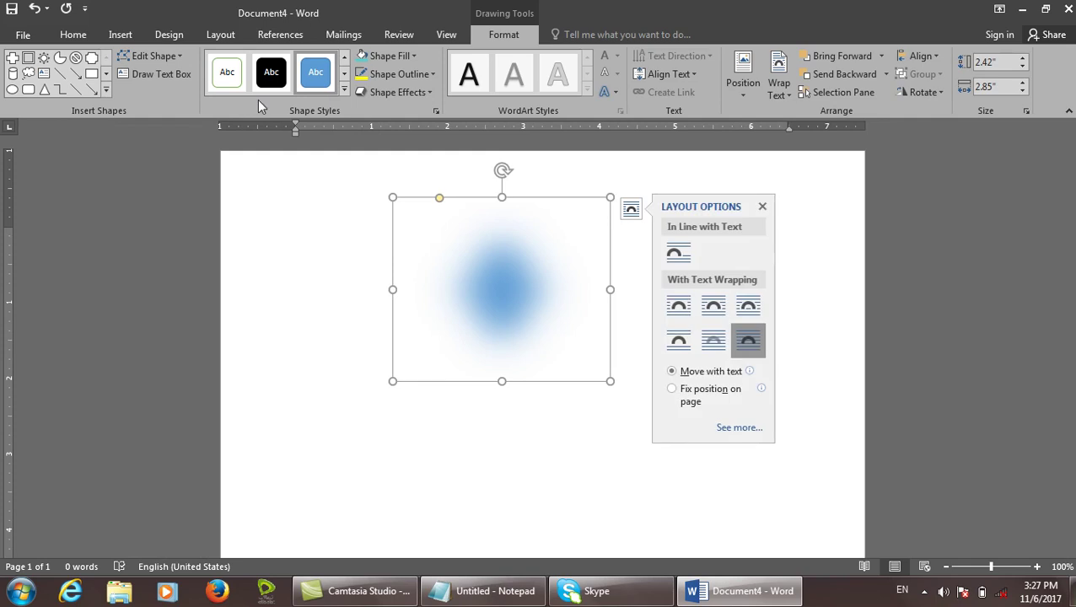
left_click(310, 85)
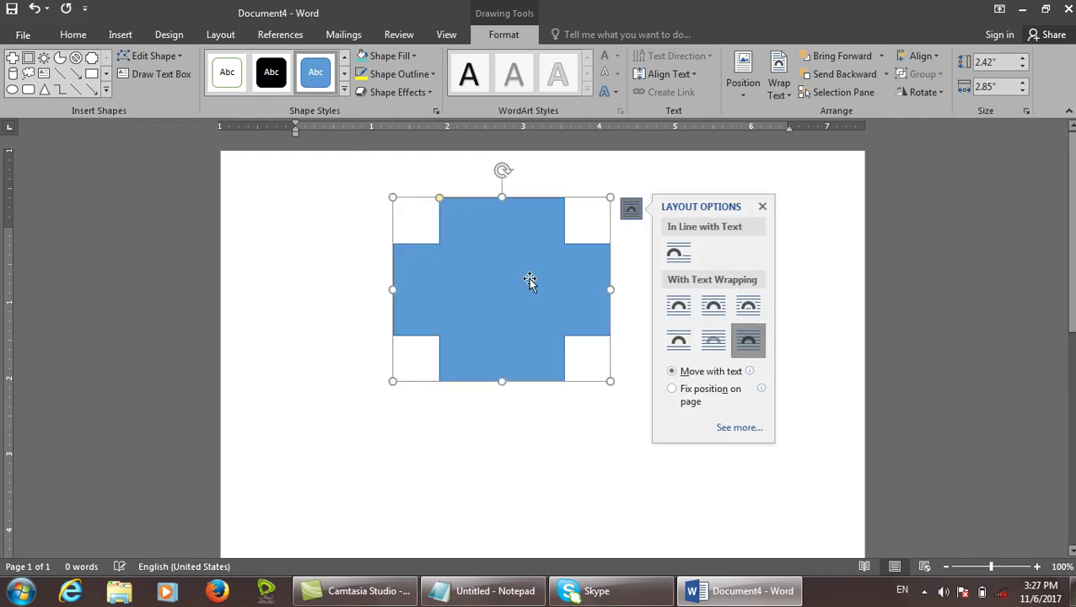
Apply the second bevel preset in the first row to the cross, and check its 3-D format options.
left_click(420, 93)
mouse_move(449, 293)
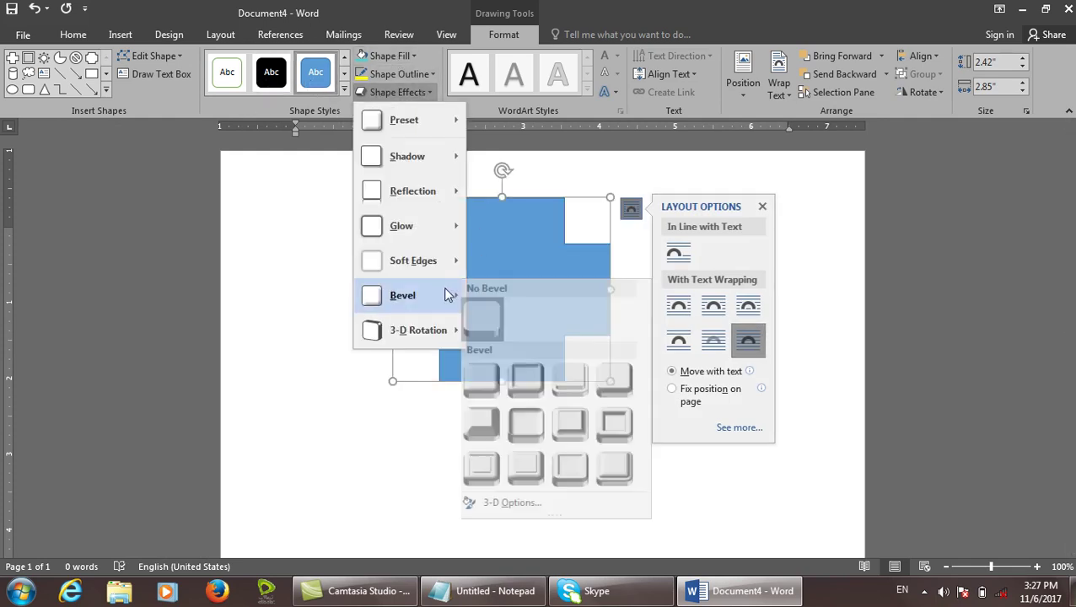
left_click(534, 380)
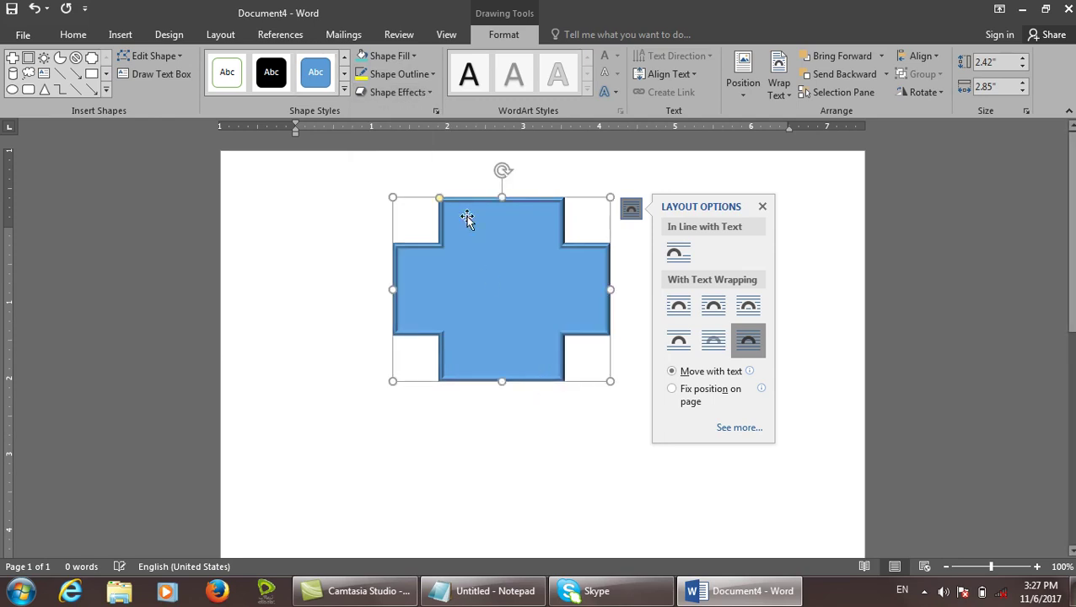
left_click(420, 93)
mouse_move(448, 295)
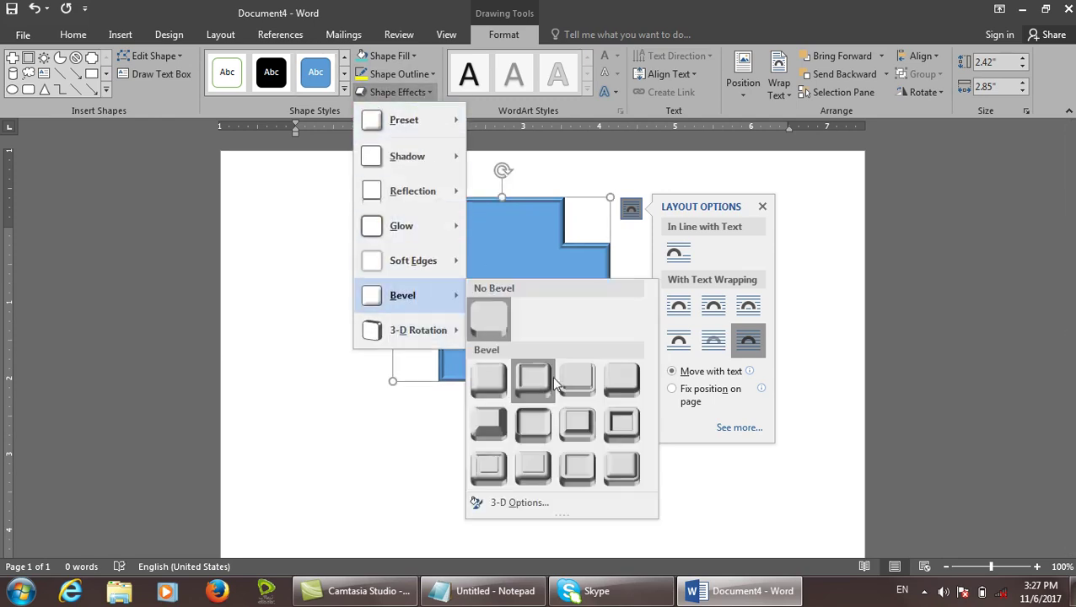
left_click(554, 502)
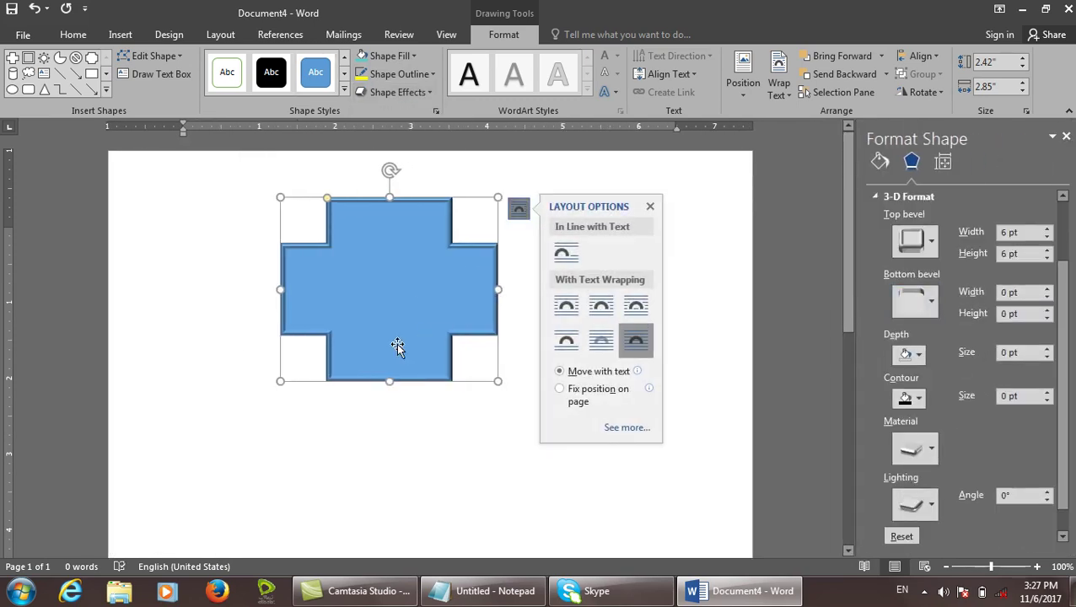
left_click(1066, 137)
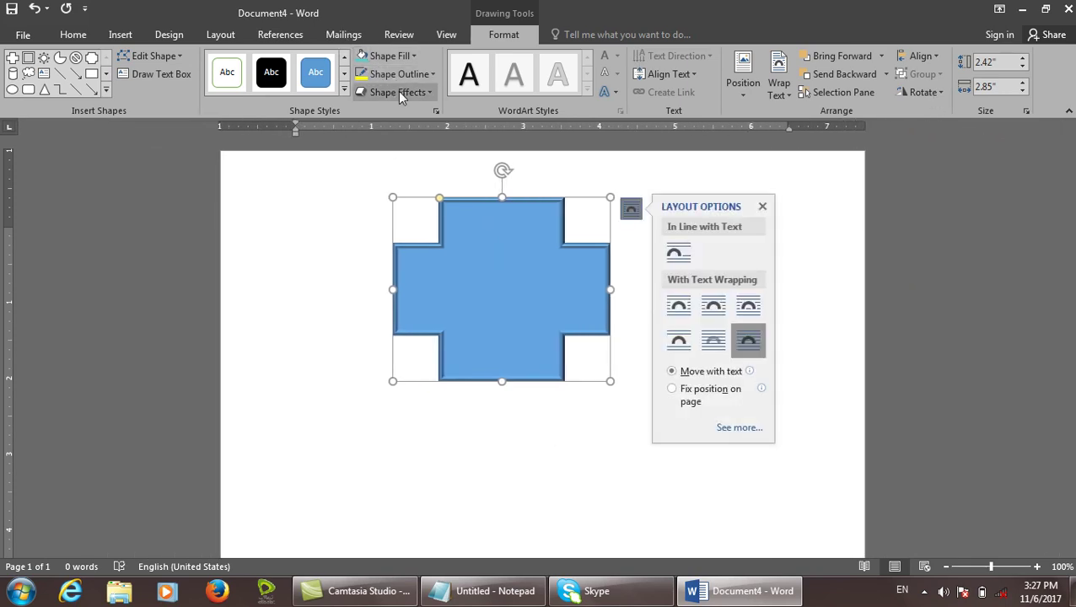
Apply the second-row, second Perspective 3-D rotation preset to the cross, and replace it with the third Parallel preset.
left_click(398, 93)
mouse_move(422, 334)
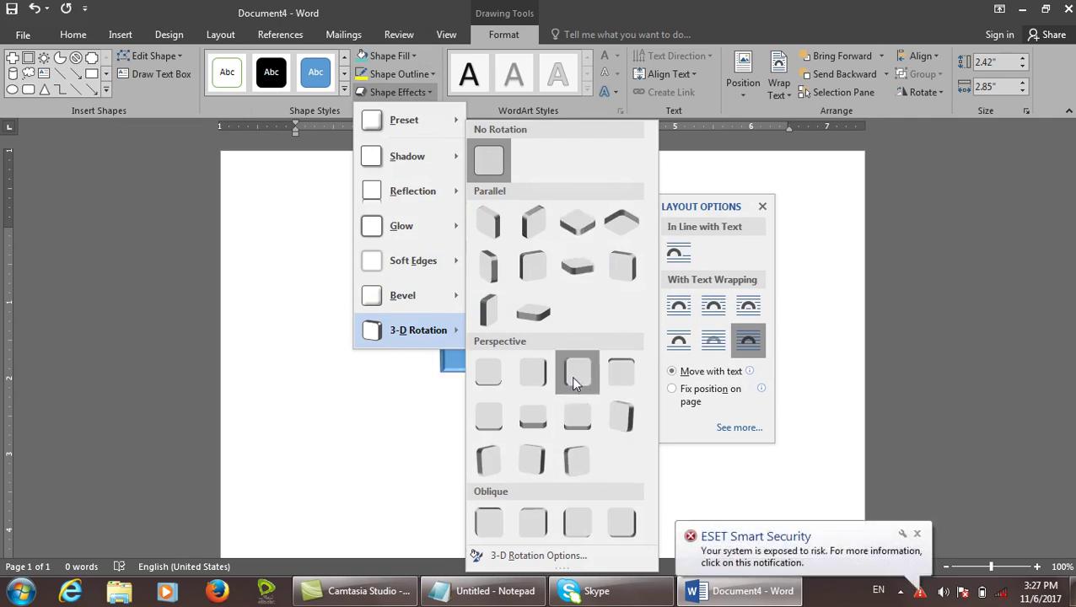
left_click(538, 417)
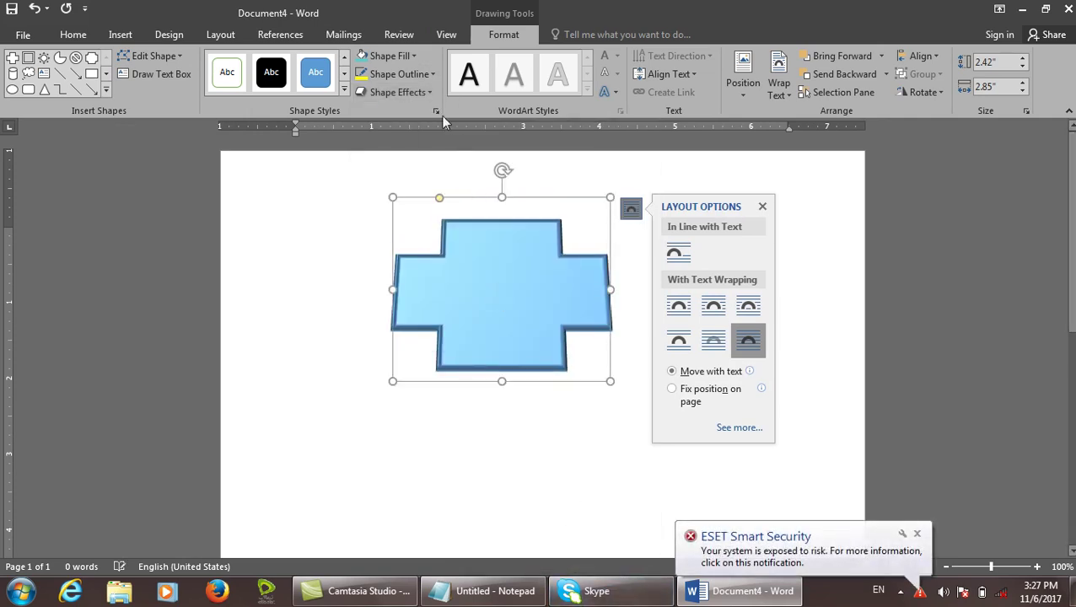
left_click(427, 95)
mouse_move(422, 330)
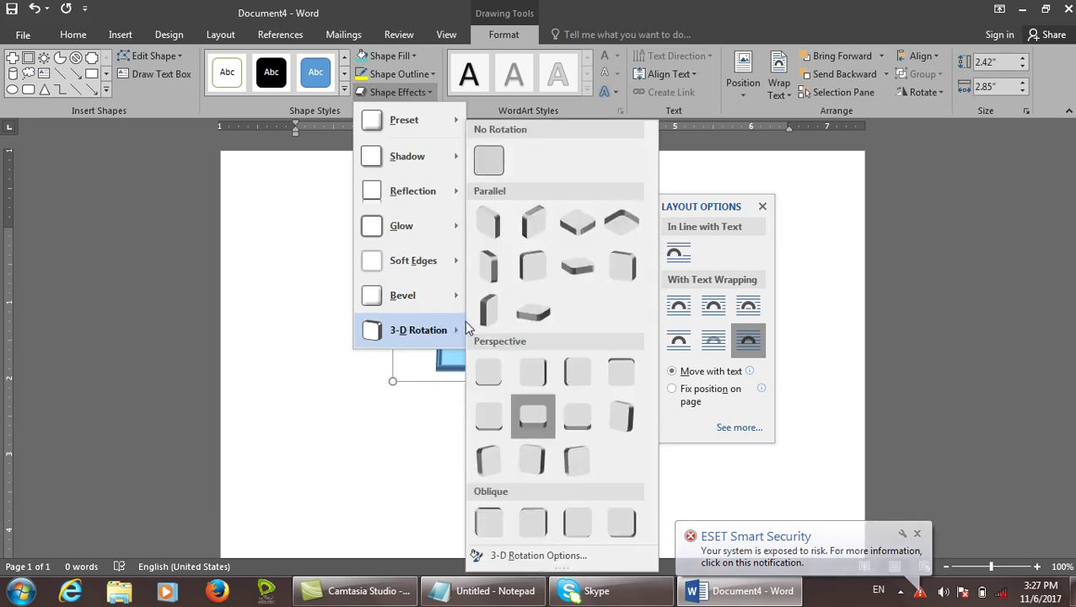
left_click(578, 222)
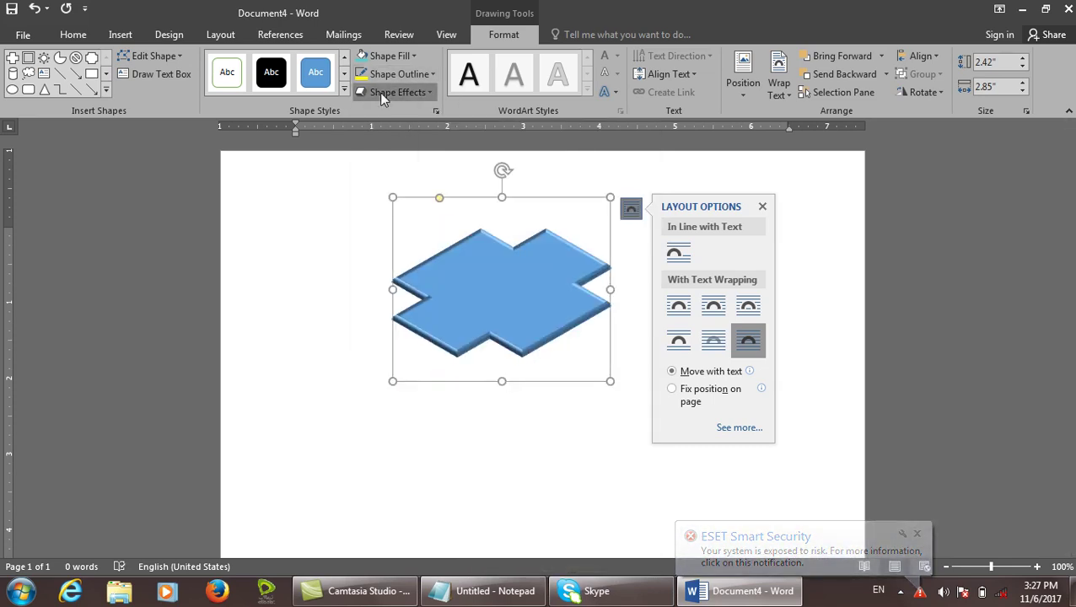
Open the cross's 3-D rotation options and set X rotation to 359.9°, Y rotation to 310° and Z rotation to 140°.
left_click(379, 92)
mouse_move(413, 333)
left_click(588, 317)
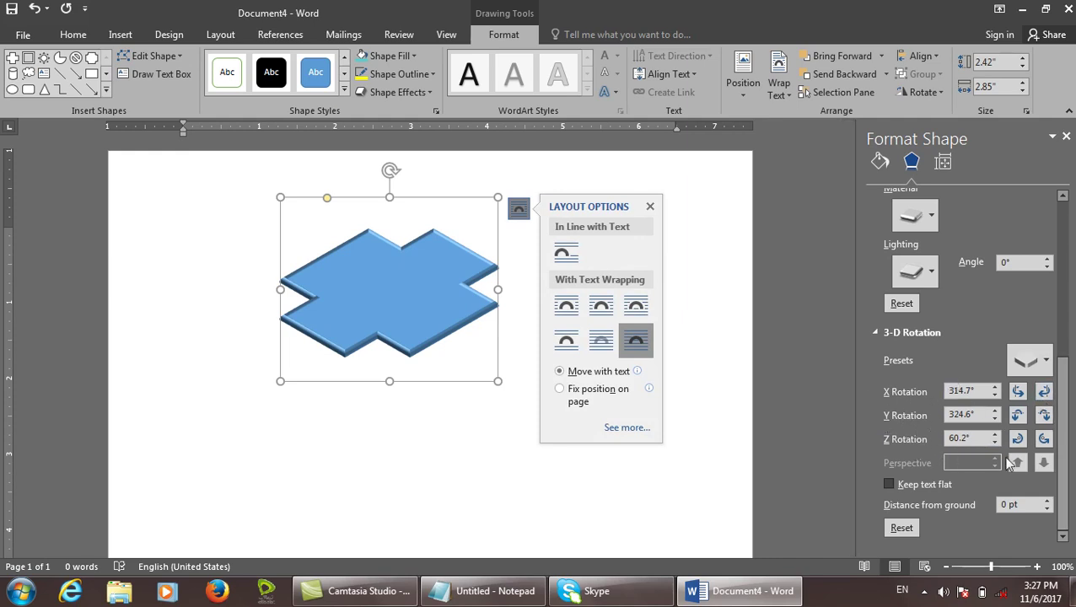
left_click(994, 391)
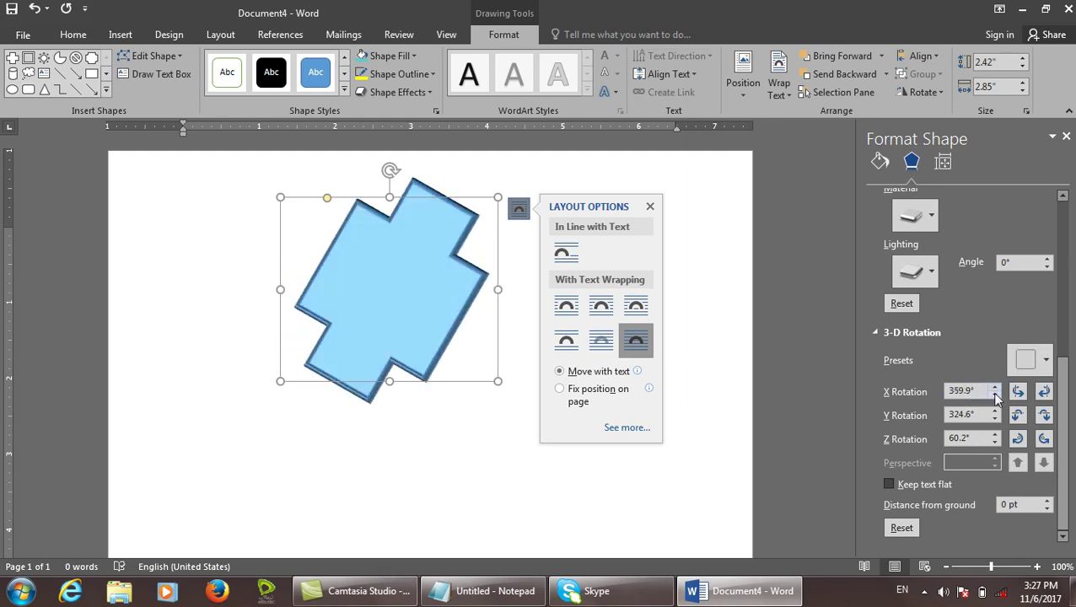
left_click(996, 411)
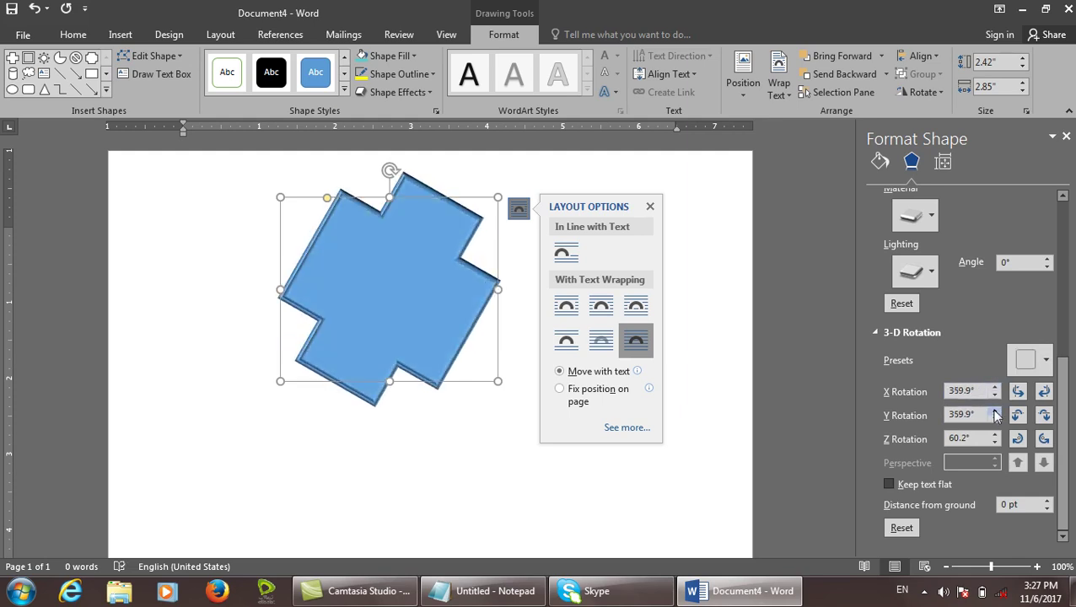
left_click(995, 418)
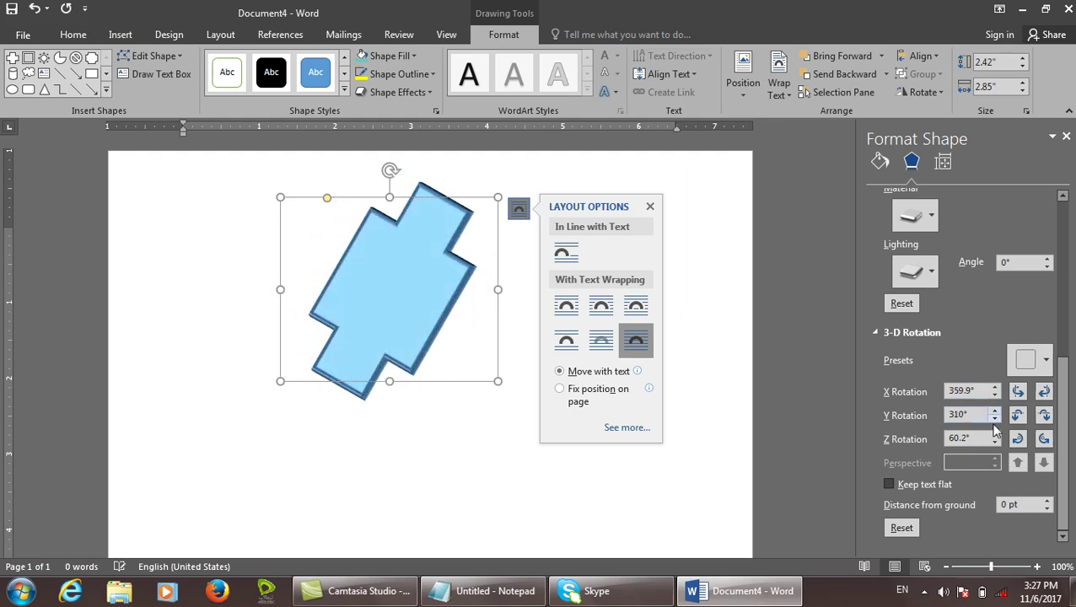
left_click(994, 435)
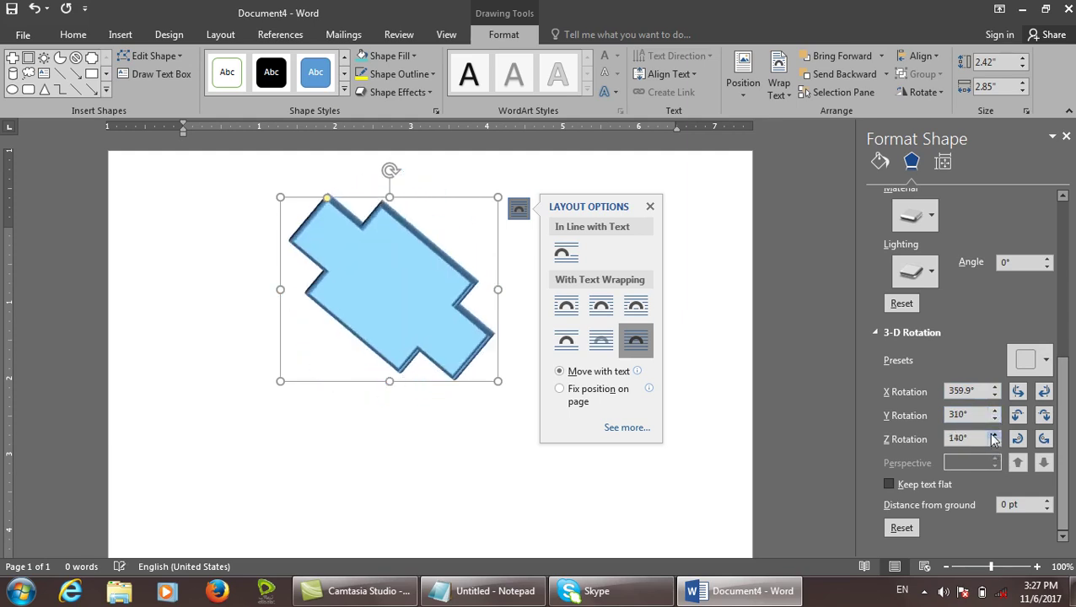
Nudge the cross's 3-D rotation in both directions on each axis, to X 4.2°, Y 305.7° and Z 146.6°.
left_click(1022, 416)
left_click(1044, 415)
left_click(1044, 391)
left_click(1018, 392)
left_click(1018, 438)
left_click(1044, 438)
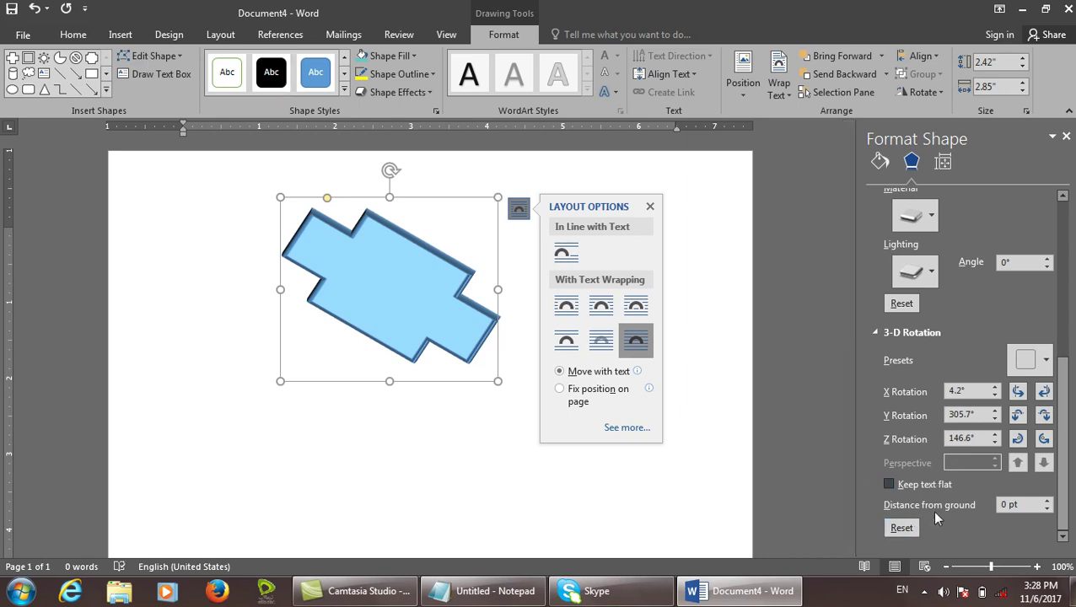
Increase the cross's distance from ground to 12 pt.
left_click(1046, 501)
left_click(1046, 501)
left_click(1045, 501)
left_click(1046, 501)
left_click(1046, 501)
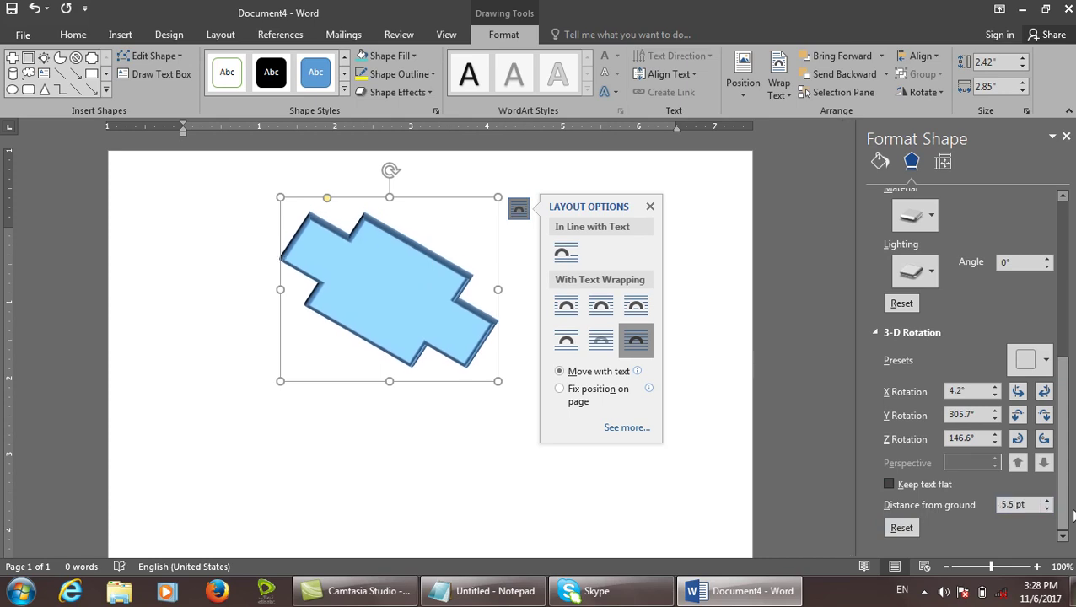
left_click(1046, 501)
left_click(1046, 500)
left_click(1046, 501)
left_click(1046, 501)
left_click(1046, 501)
left_click(1046, 501)
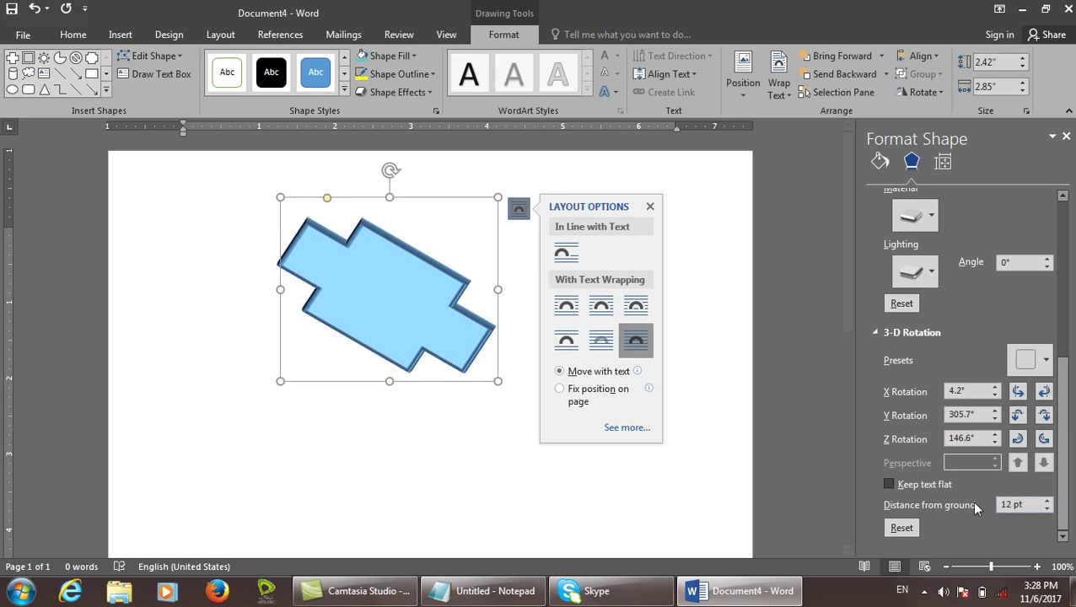
Reset the cross's 3-D rotation settings and close the shape formatting options.
left_click(900, 527)
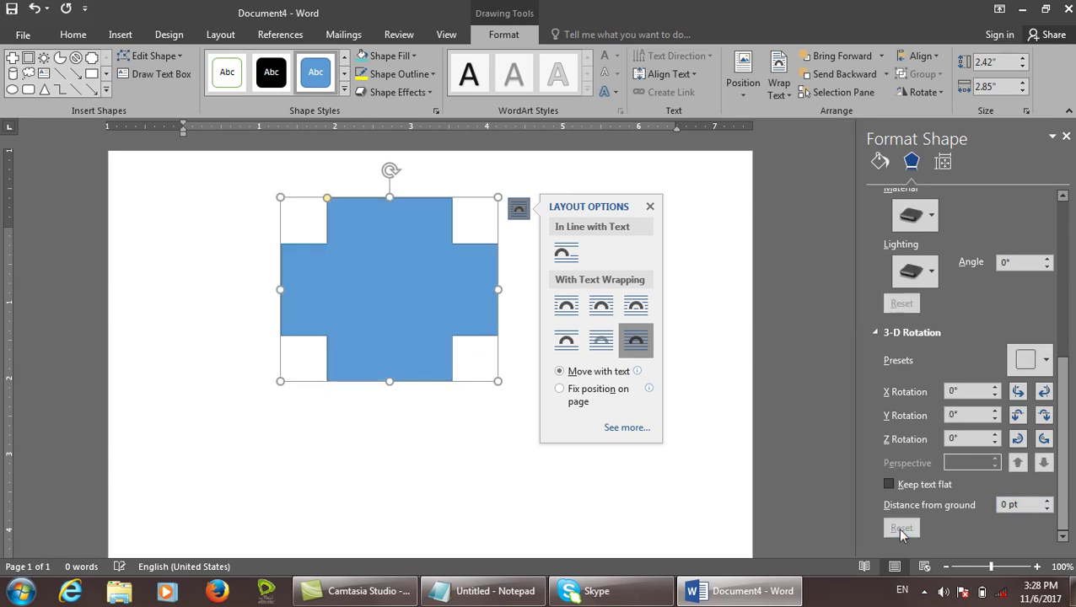
left_click(1066, 137)
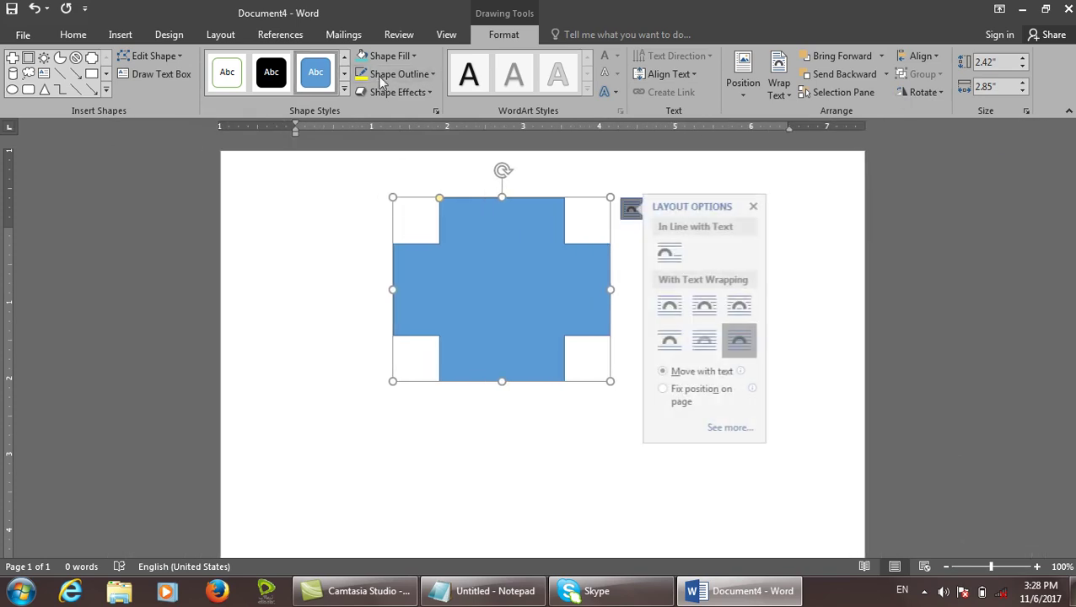
left_click(418, 93)
mouse_move(435, 346)
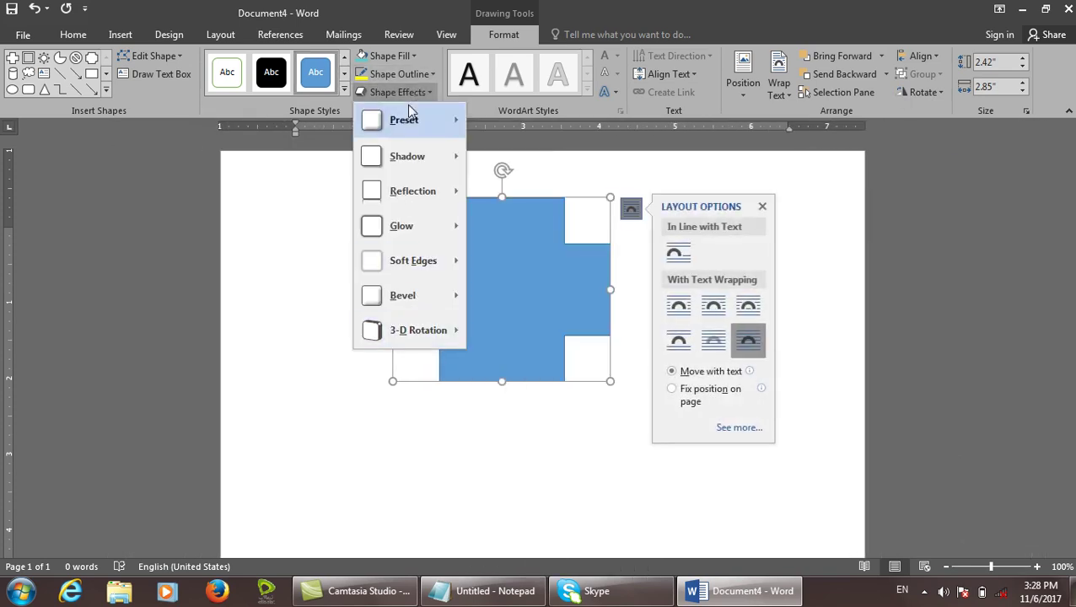
mouse_move(407, 118)
left_click(536, 356)
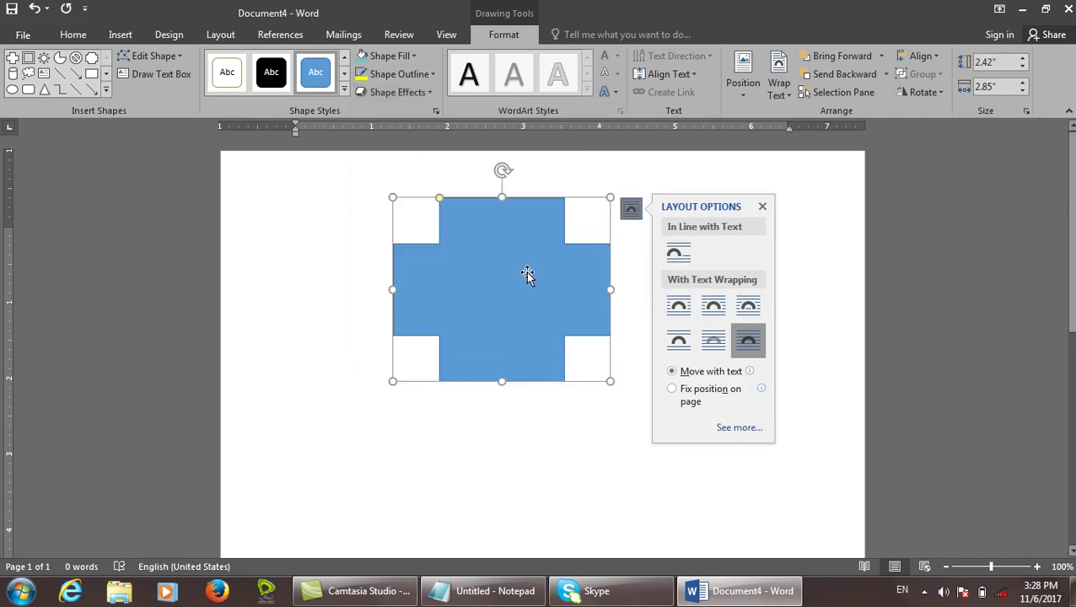
Dismiss the layout options and add the text "Computer" inside the cross.
left_click(762, 207)
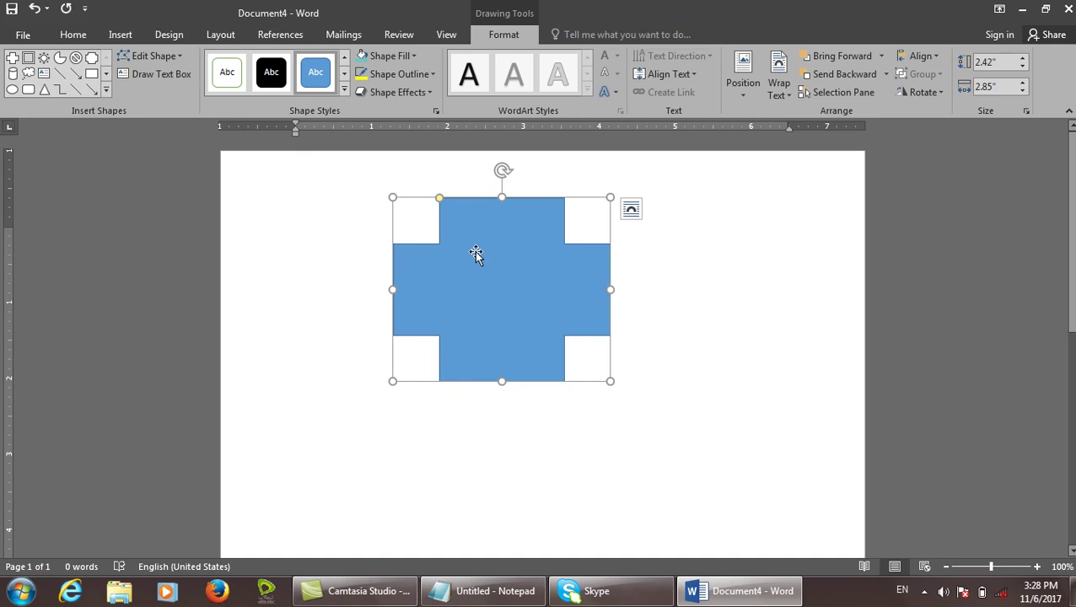
right_click(503, 215)
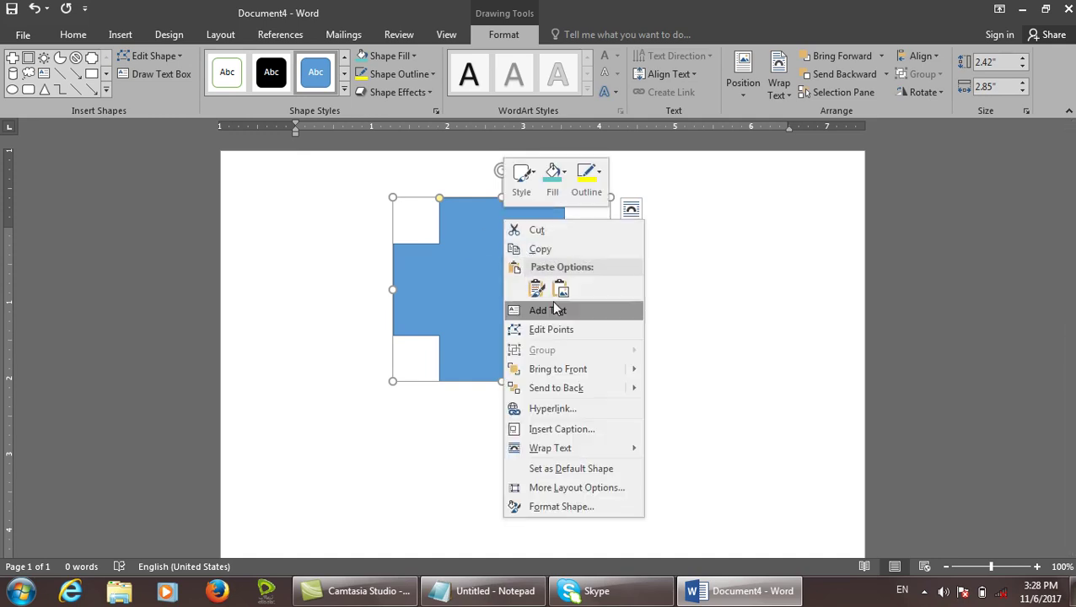
left_click(487, 305)
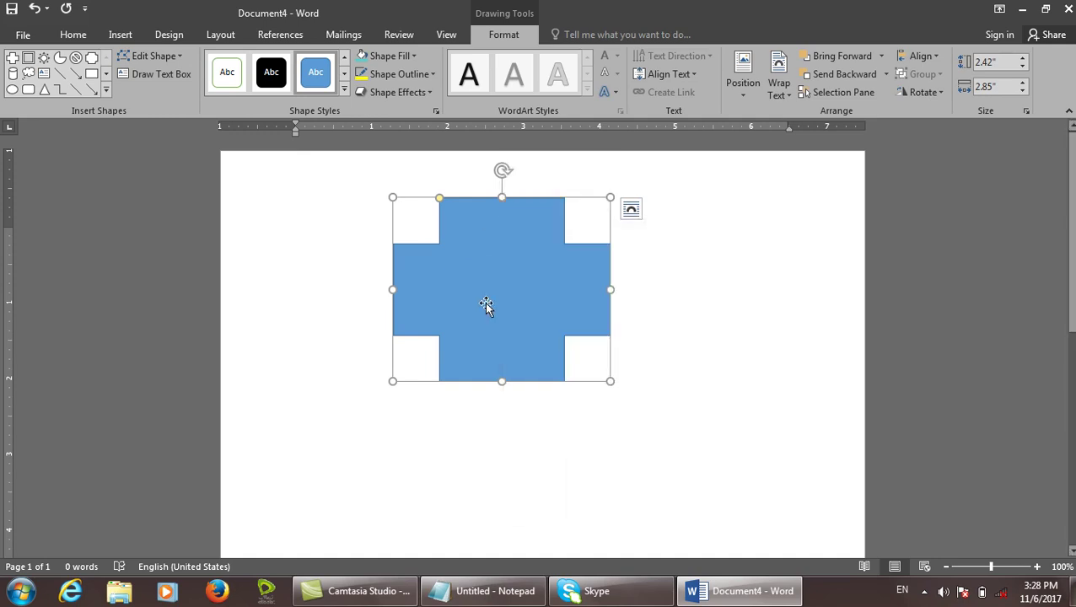
left_click(483, 288)
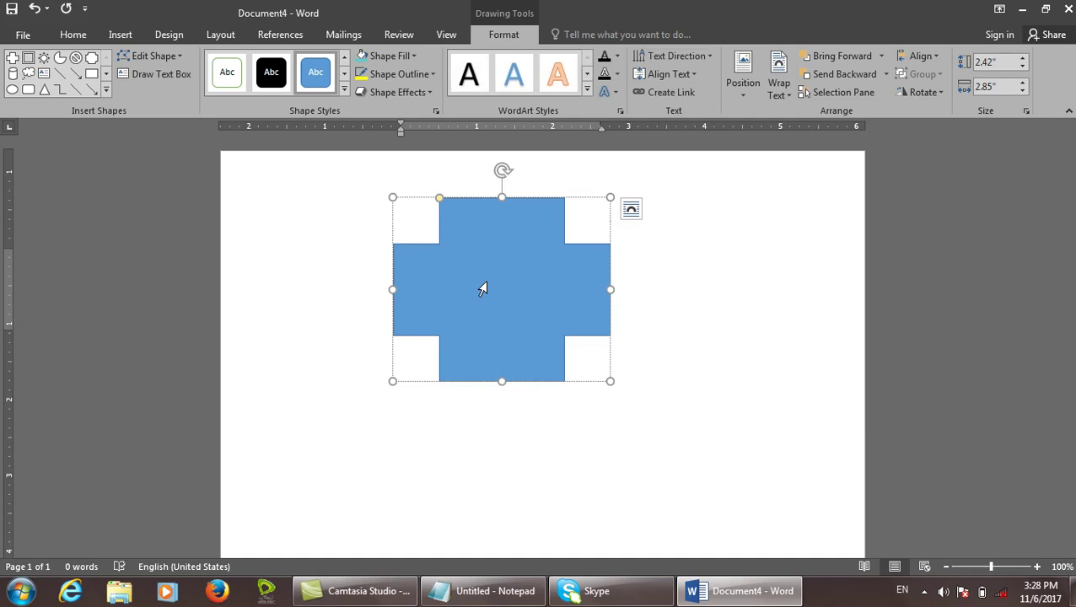
type("Computer")
Apply the white WordArt style with orange outline and shadow to the text "Computer" in the cross.
left_click_drag(564, 286, 426, 287)
left_click(587, 91)
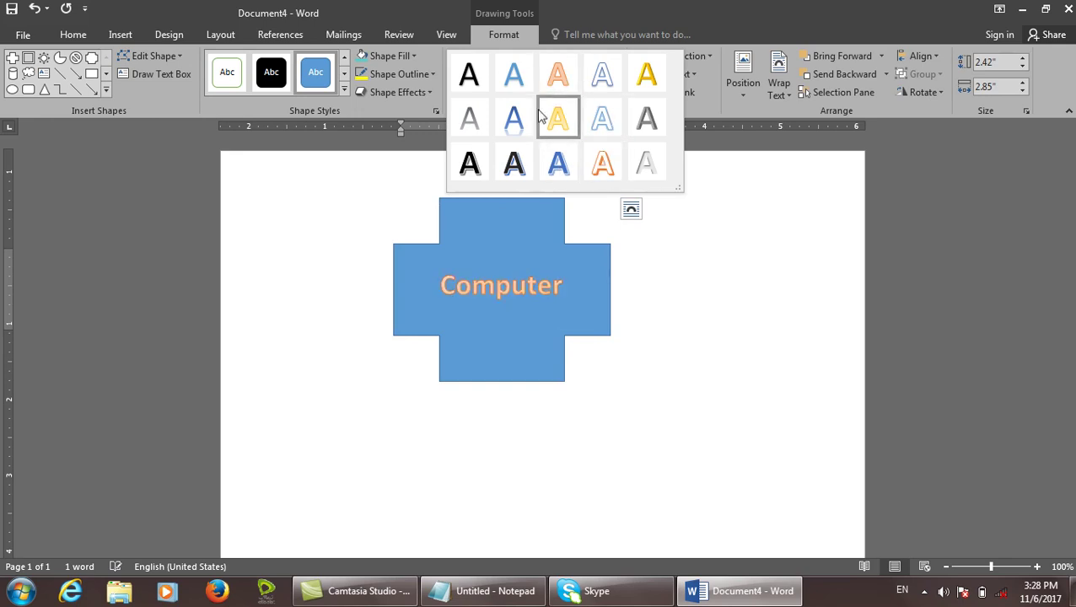
left_click(602, 163)
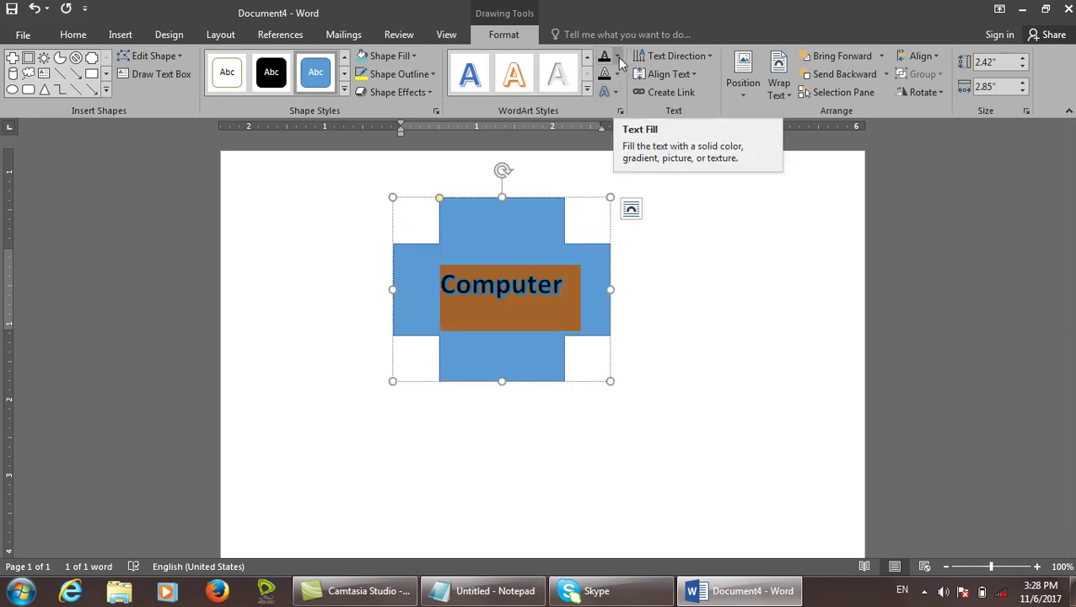
left_click(559, 296)
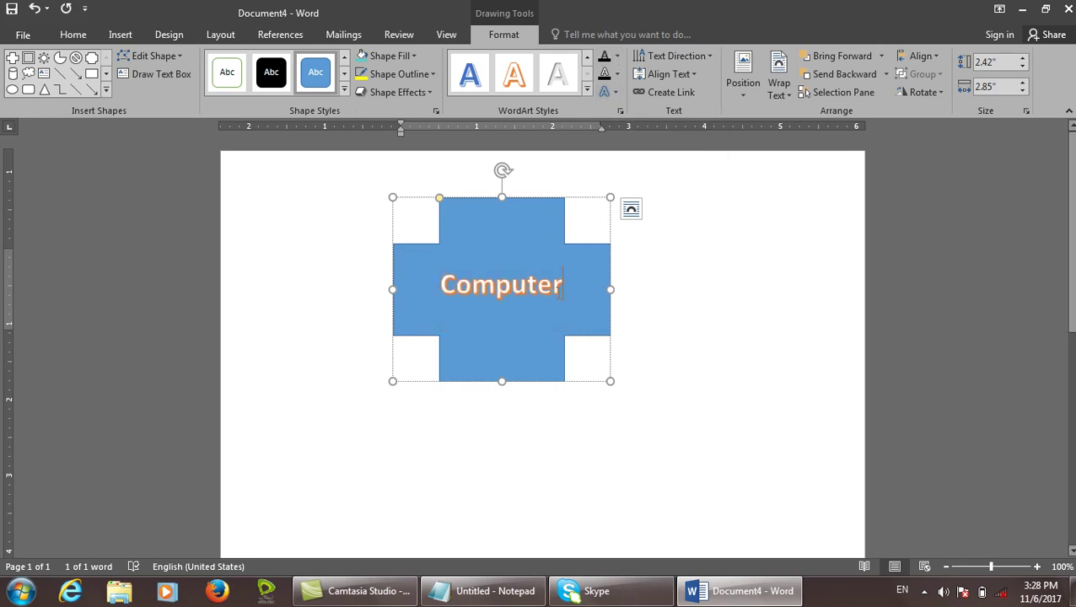
Set the text fill of the word "Computer" to standard Red.
double_click(567, 279)
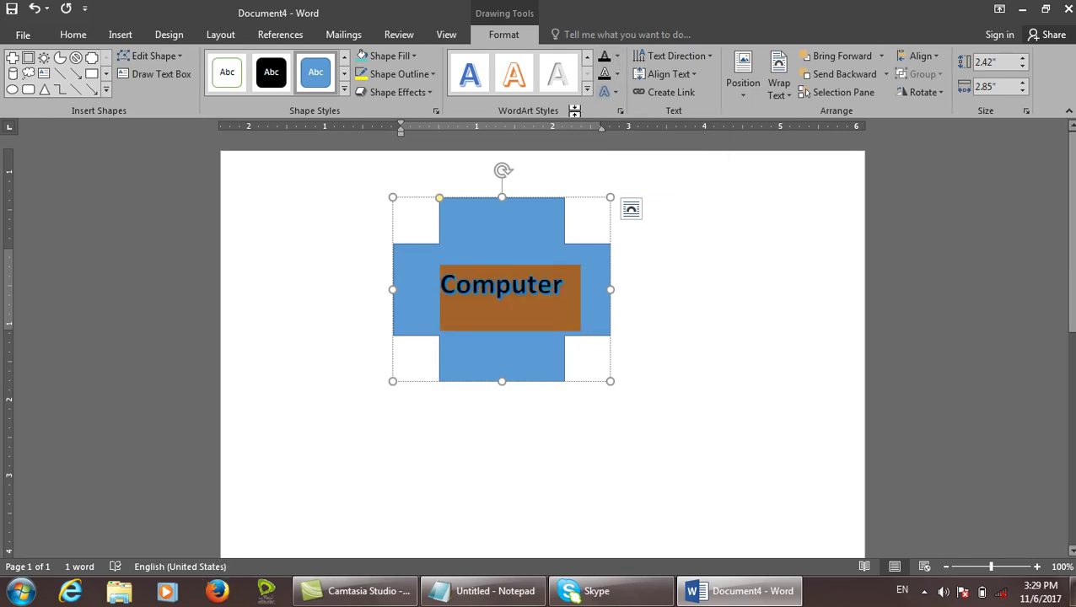
left_click(616, 56)
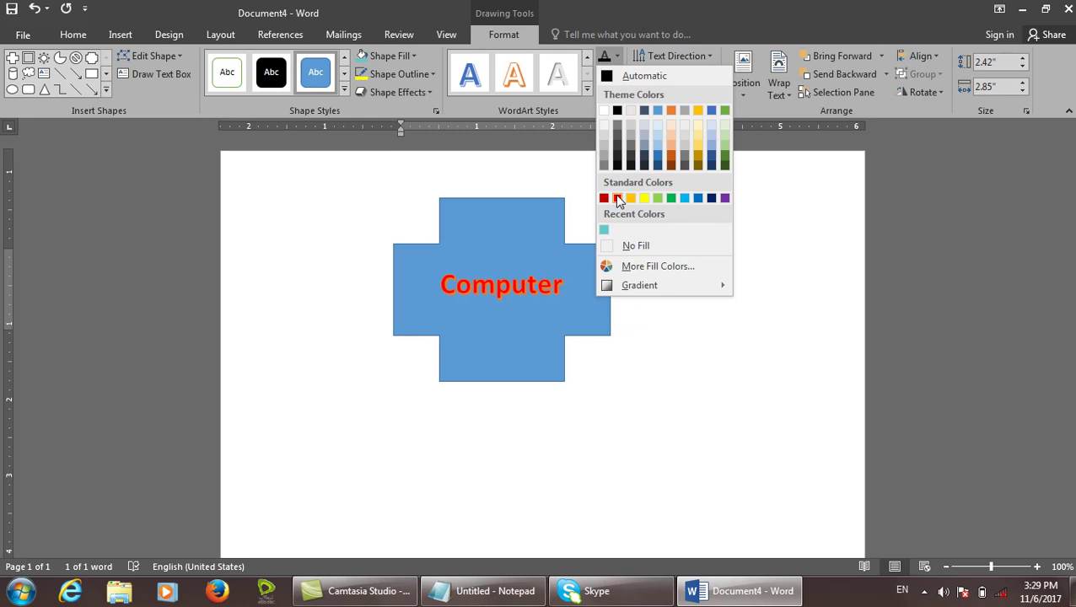
left_click(604, 230)
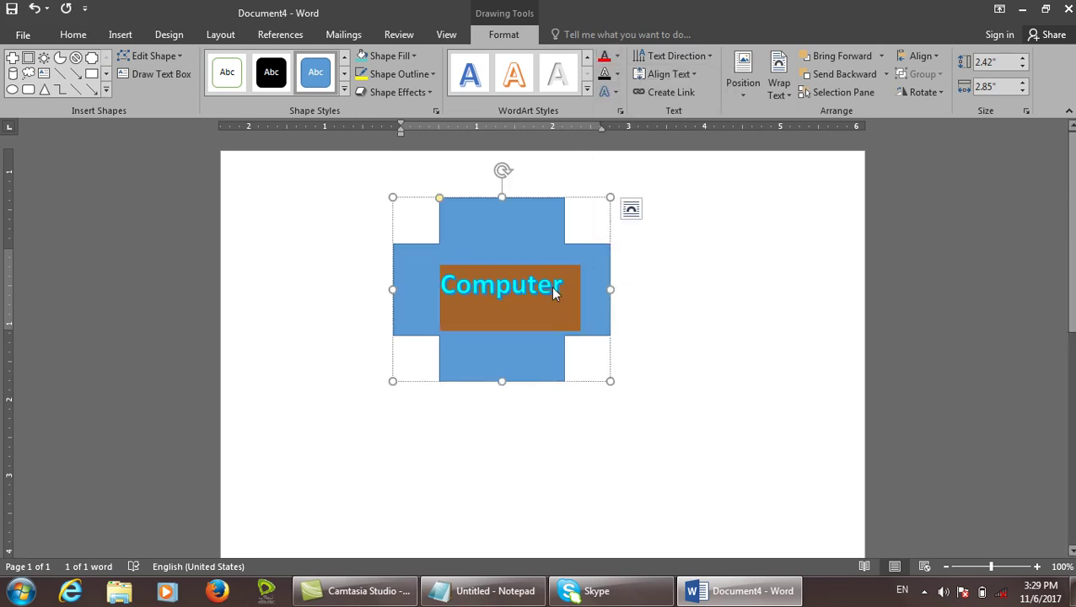
Look through the gradient choices for the text fill of "Computer".
left_click(616, 55)
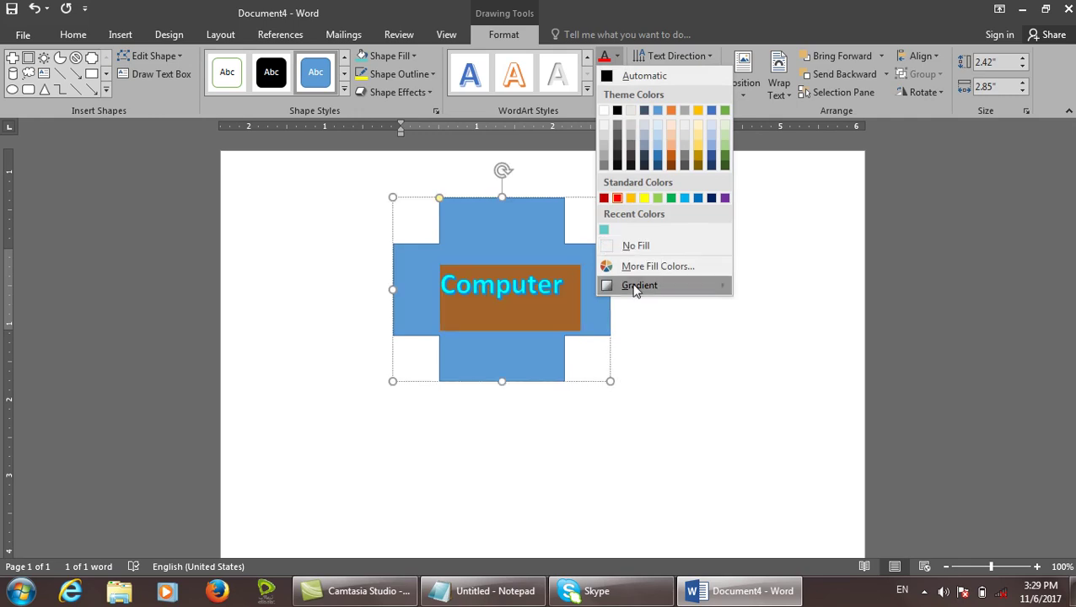
mouse_move(637, 285)
left_click(818, 460)
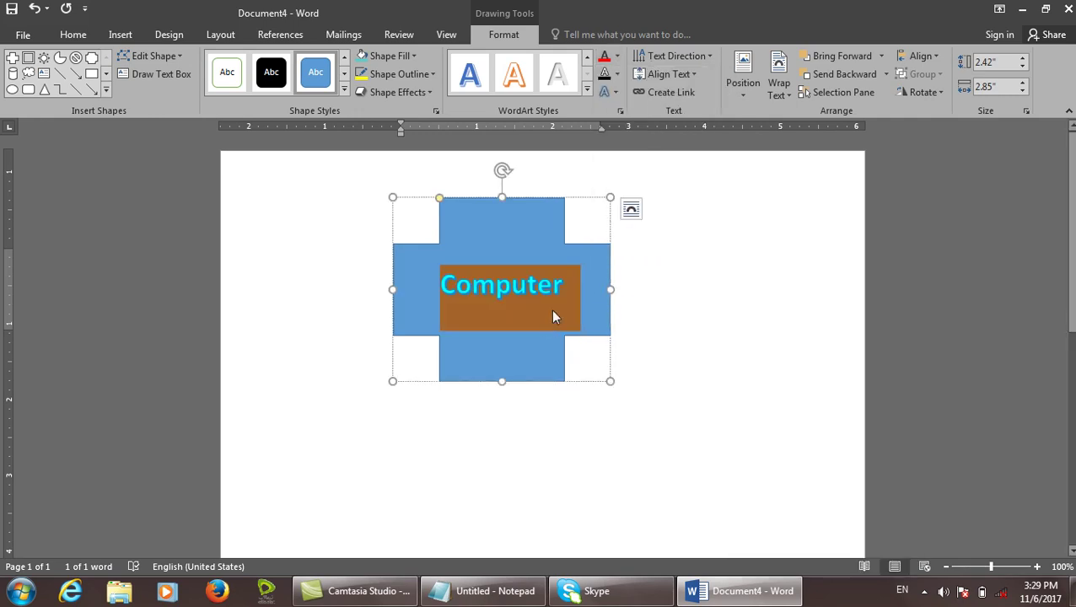
Select the text "Computer" in the cross and greatly increase its font size.
left_click(563, 297)
left_click_drag(564, 297, 396, 249)
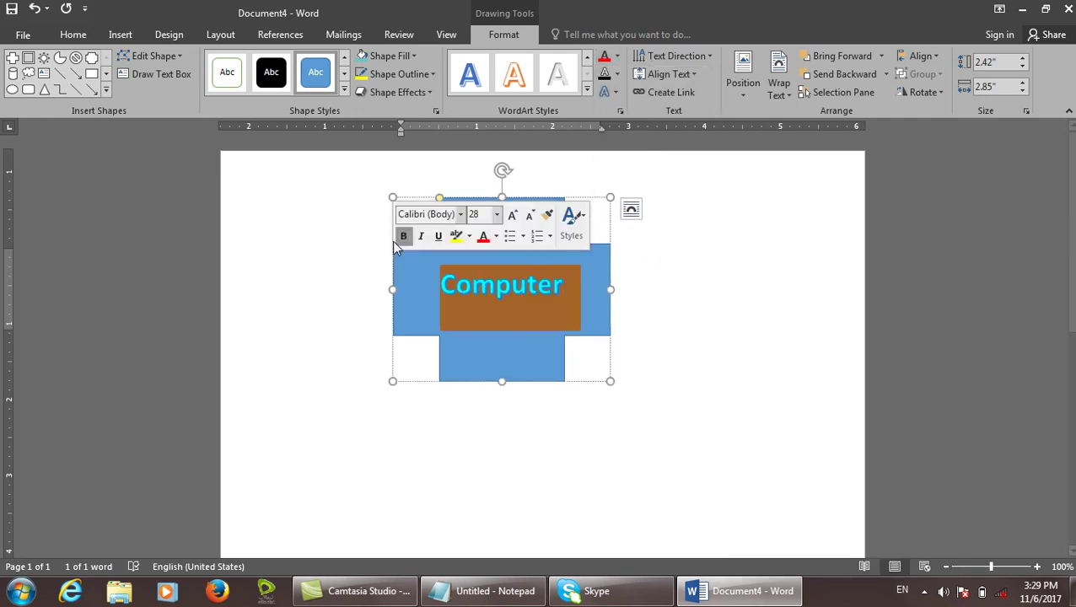
key("ctrl+shift+period")
key("ctrl+shift+period")
key("ctrl+shift+period")
key("ctrl+shift+period")
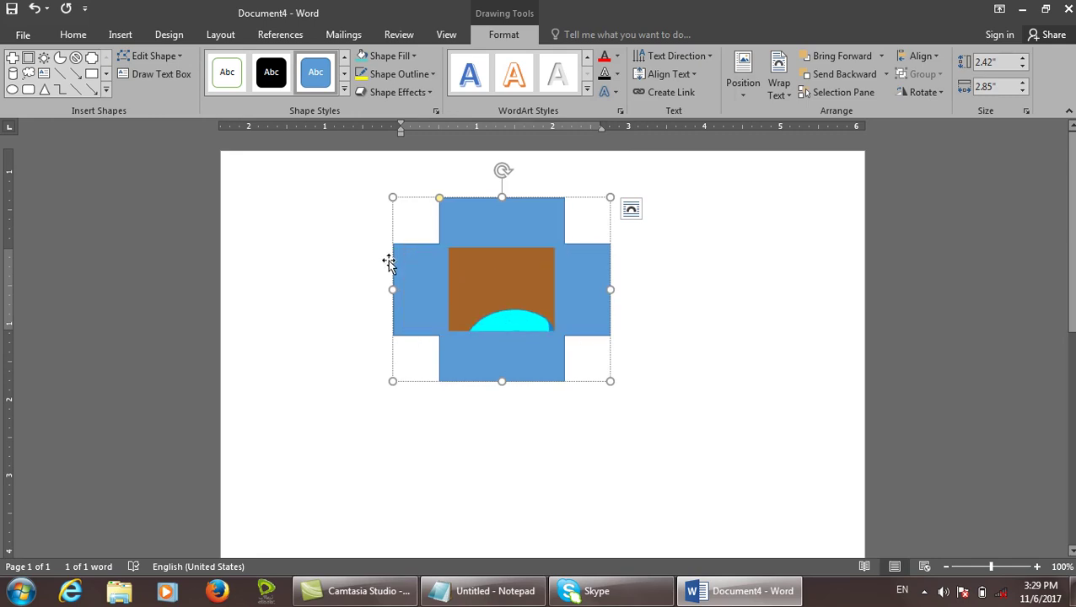
Enlarge the cross to about 6.55" wide and 5.67" high to make room for the large text.
left_click_drag(610, 290, 815, 290)
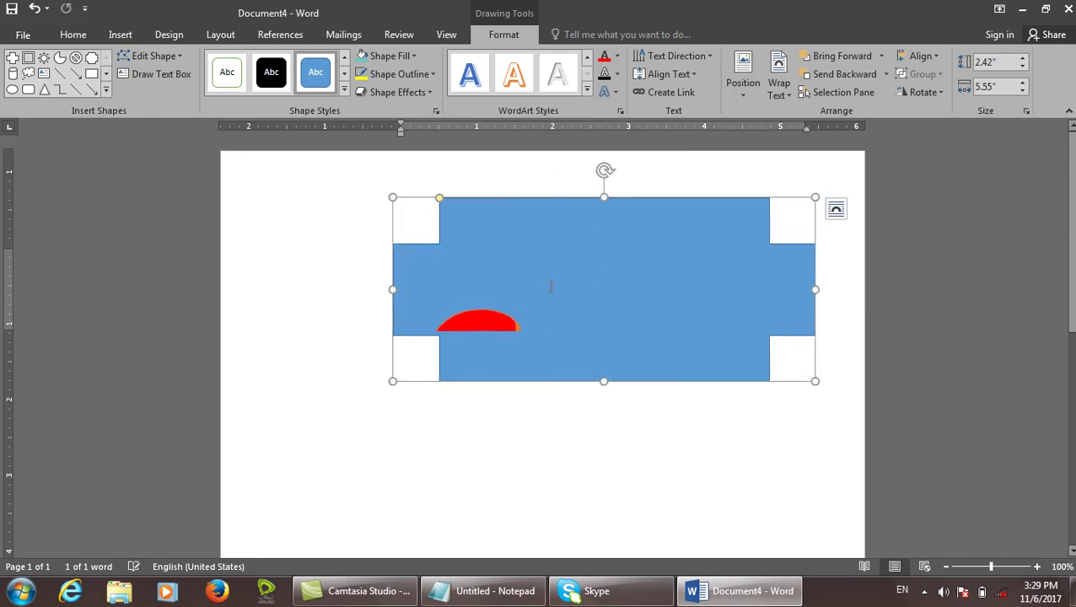
left_click_drag(601, 384, 629, 551)
left_click_drag(396, 337, 317, 337)
left_click(753, 354)
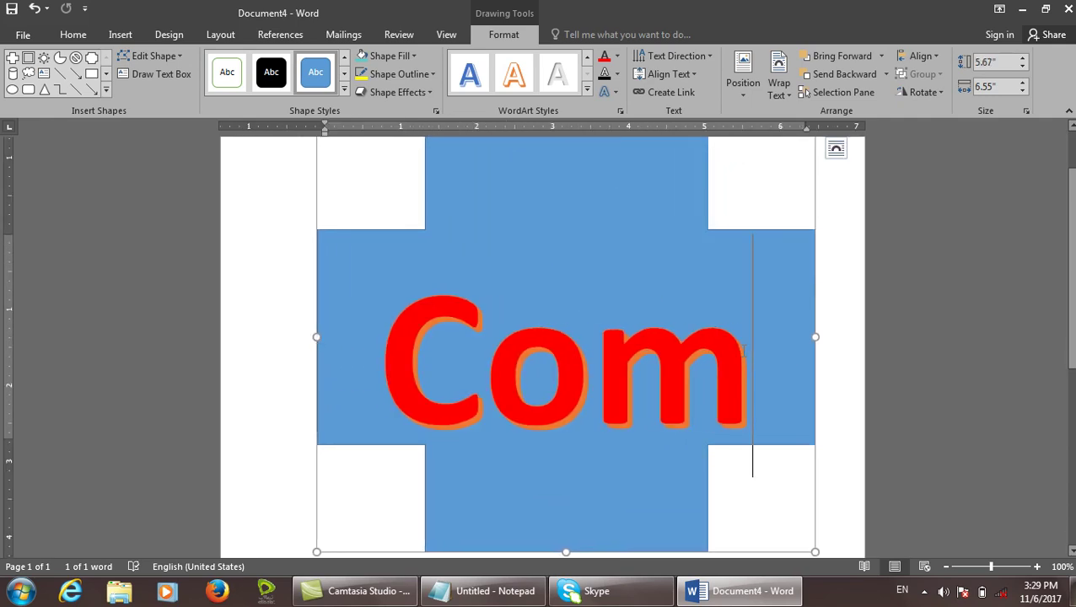
scroll(720, 307, "up", 2)
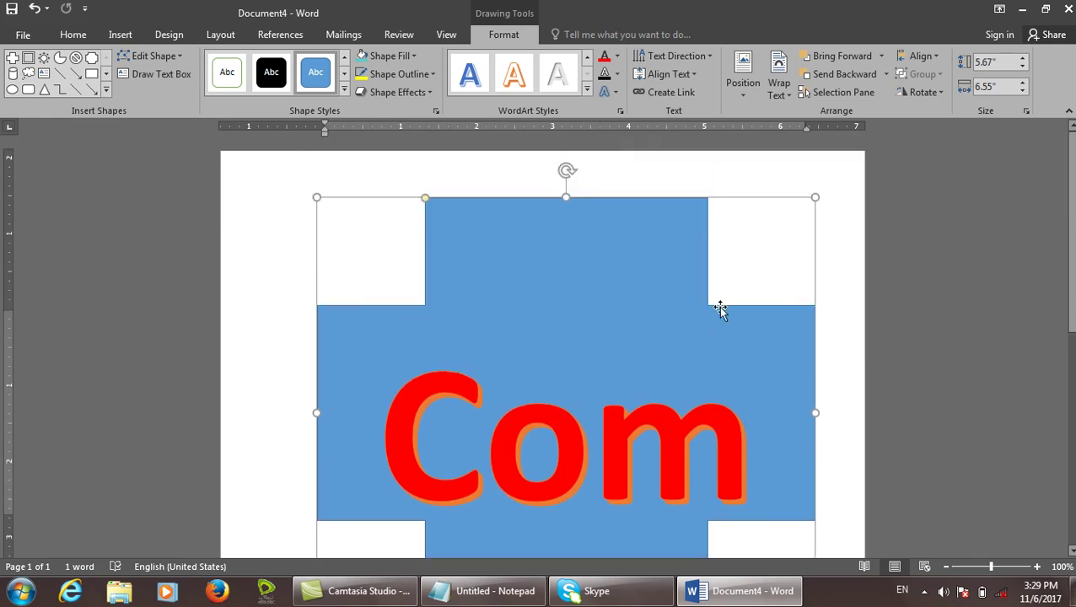
Switch the text fill to a gradient, placing its black stop at 2% and its red stop at 35%.
left_click(616, 56)
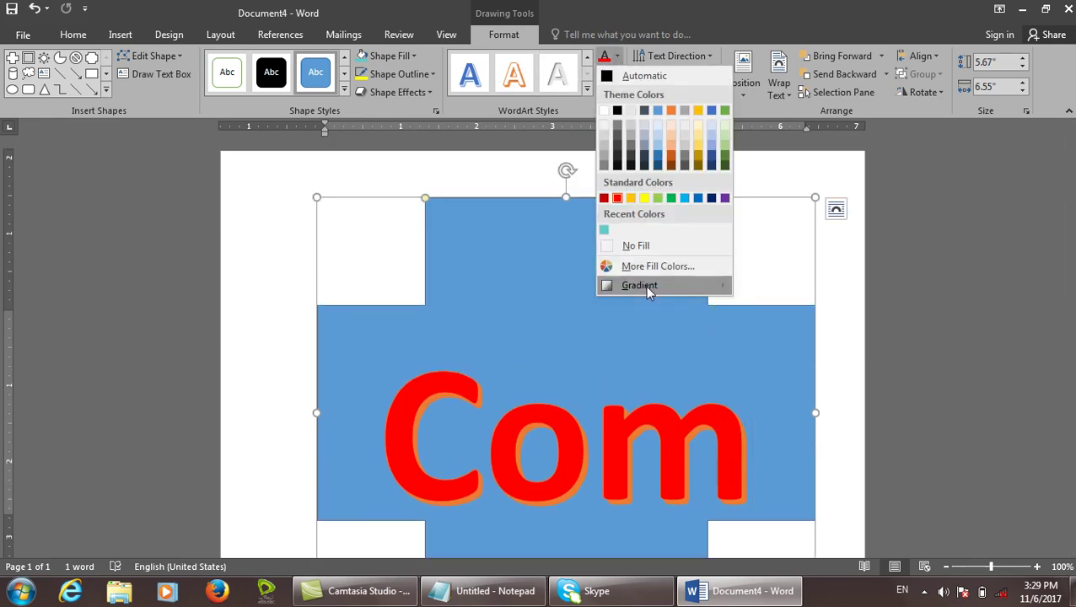
mouse_move(646, 286)
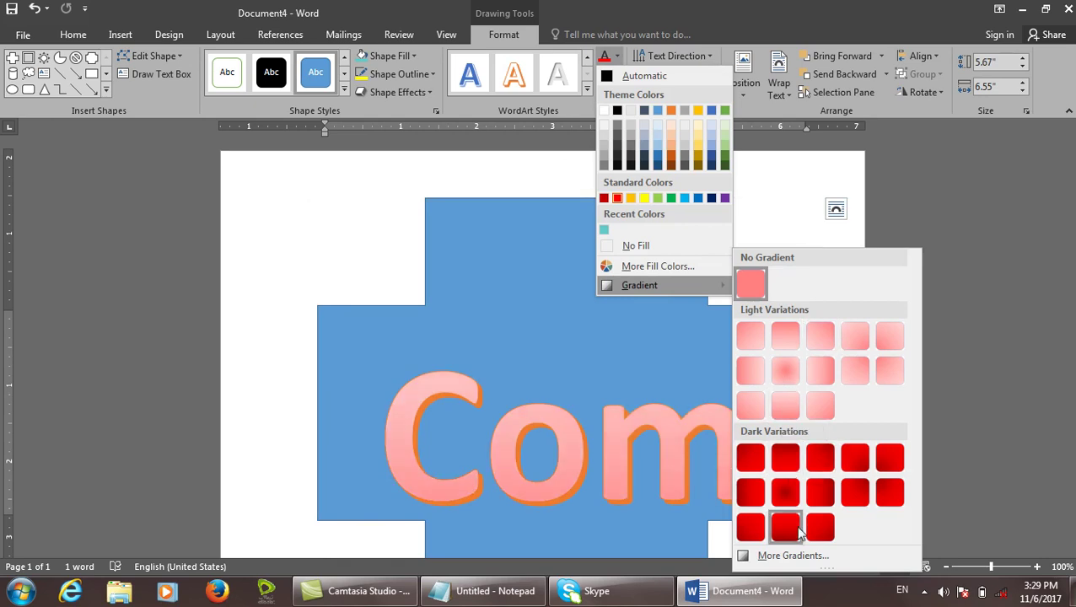
left_click(788, 555)
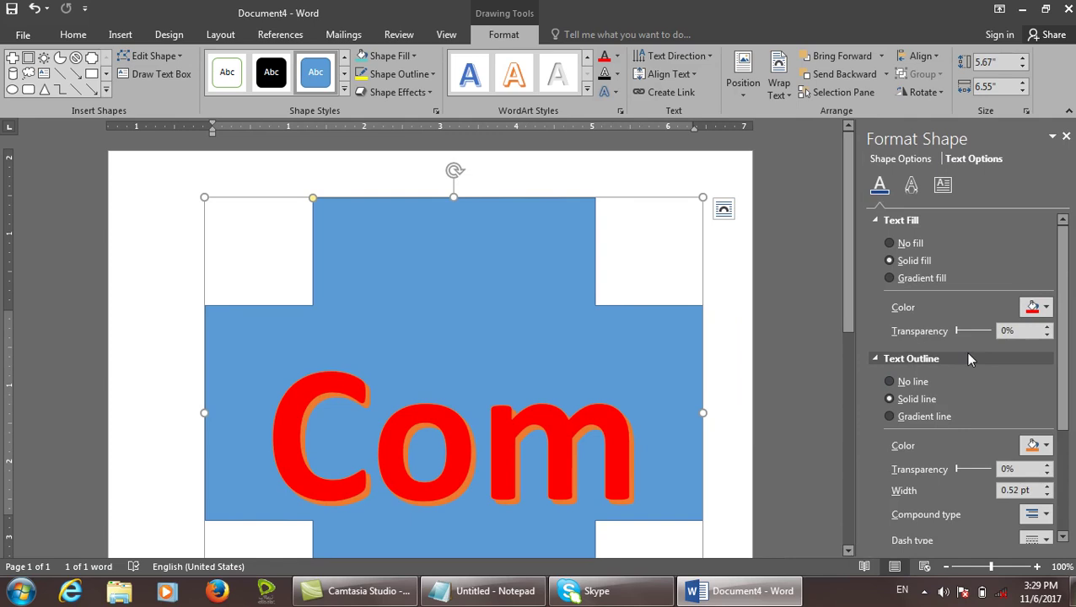
left_click(890, 277)
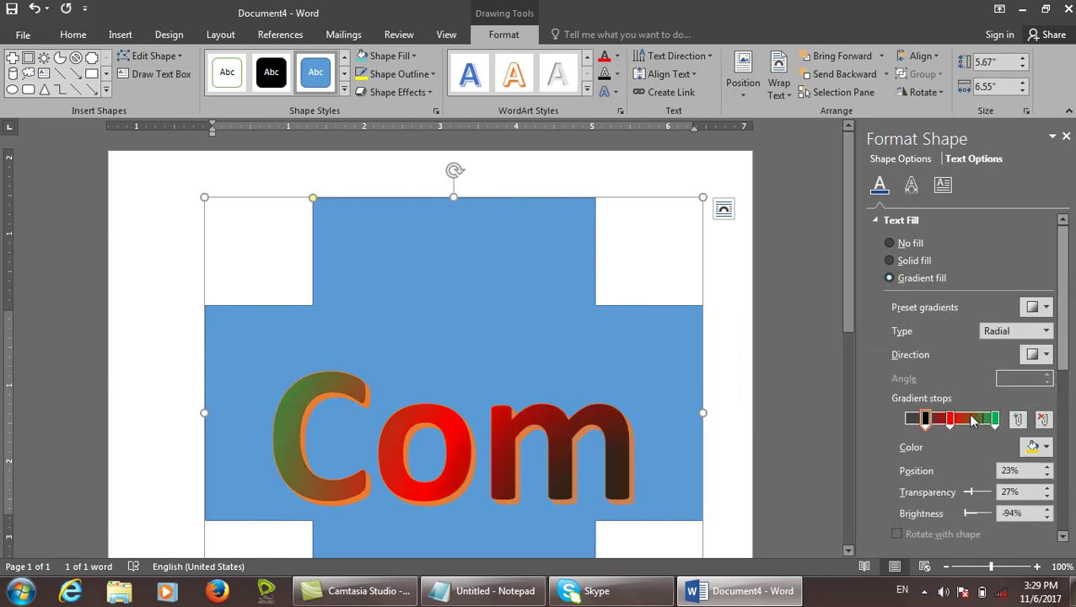
left_click(908, 419)
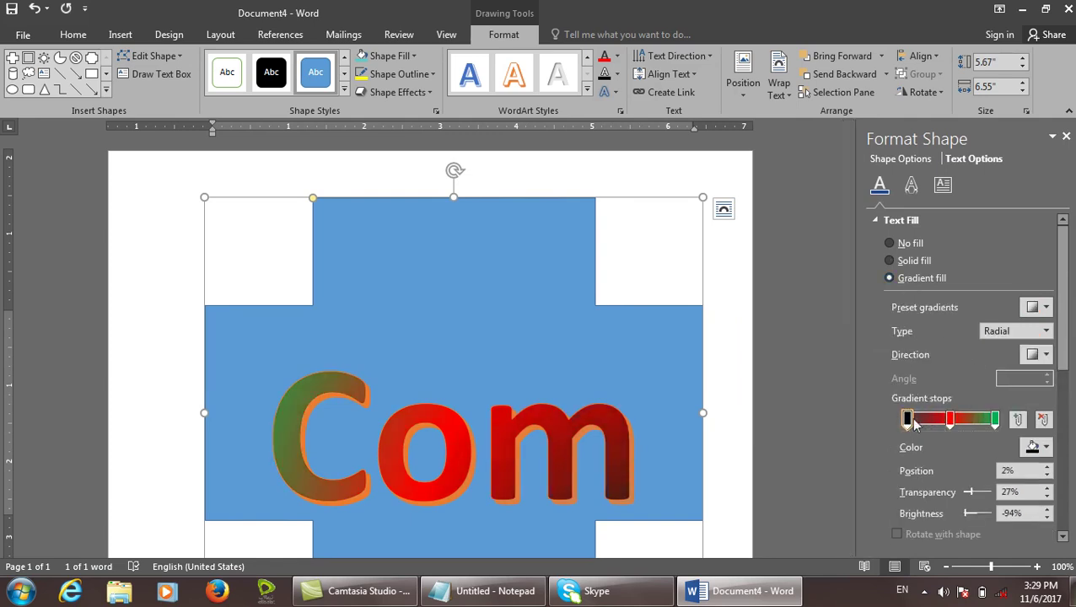
left_click_drag(952, 427, 938, 428)
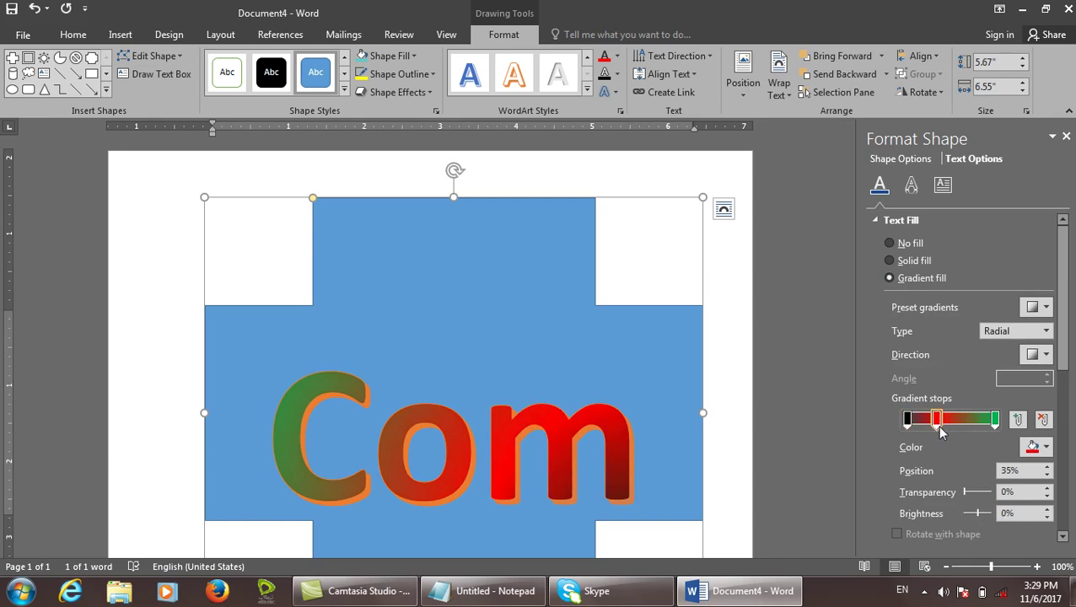
Add a dark blue gradient stop at 61% and a yellow one at 80% to the text fill, and close the formatting pane.
left_click(963, 426)
left_click(1038, 447)
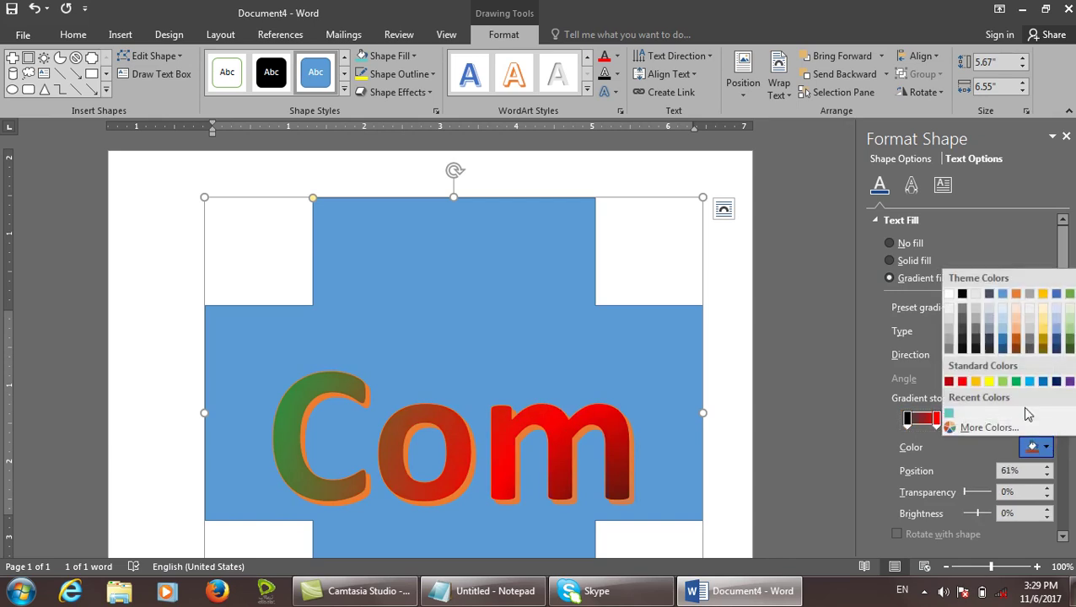
left_click(1057, 381)
left_click(976, 419)
left_click(1041, 448)
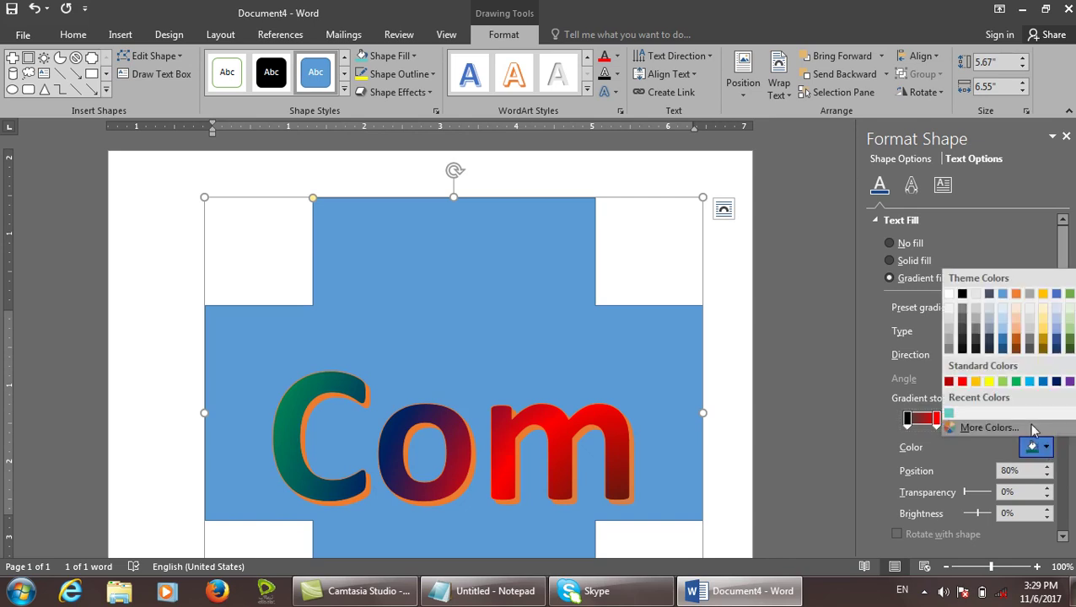
left_click(990, 382)
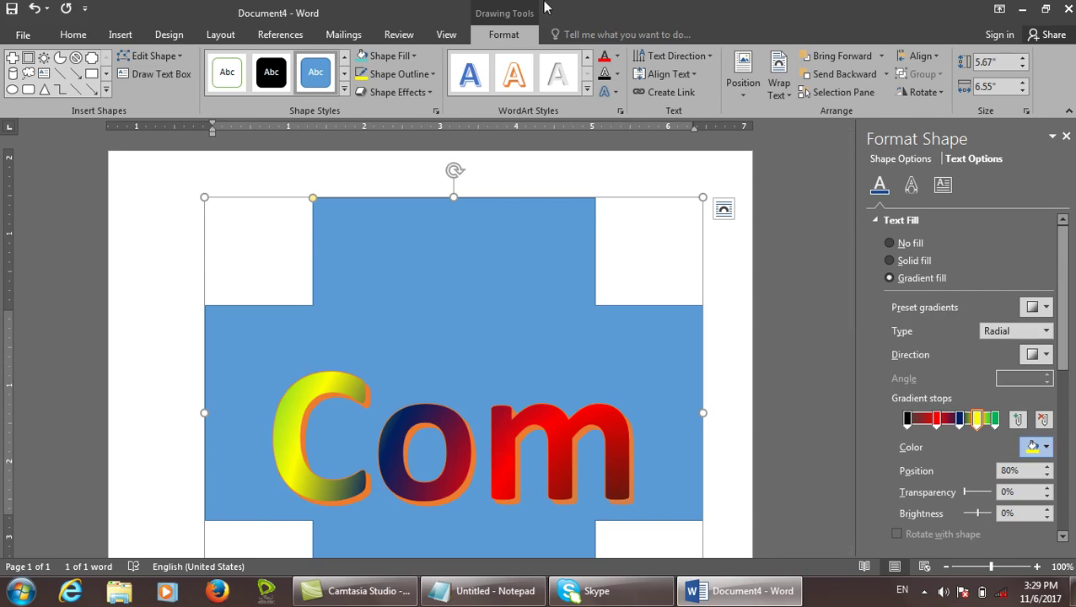
left_click(617, 57)
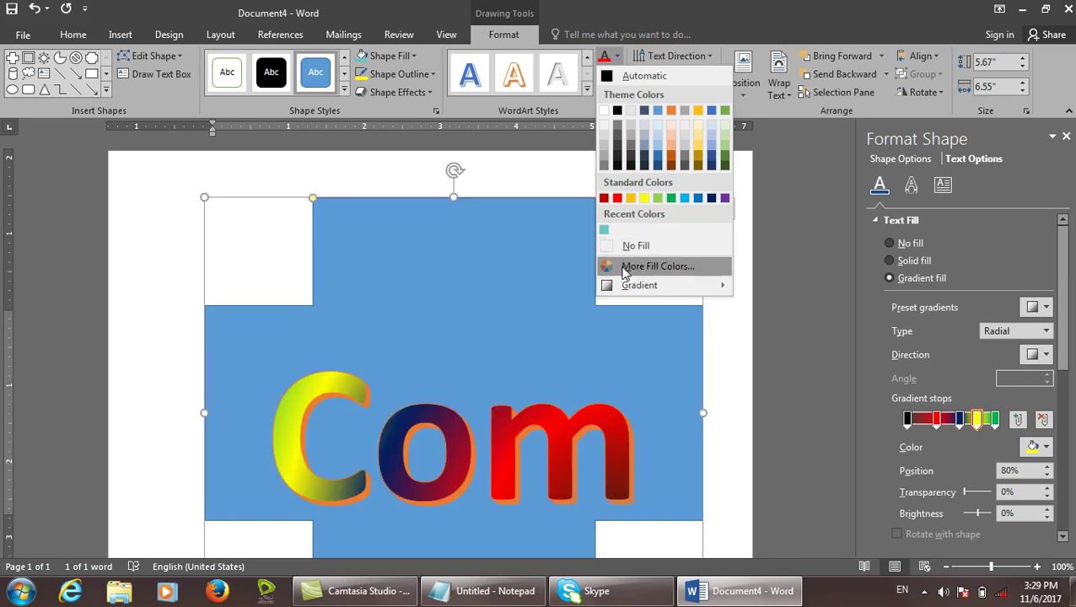
left_click(550, 205)
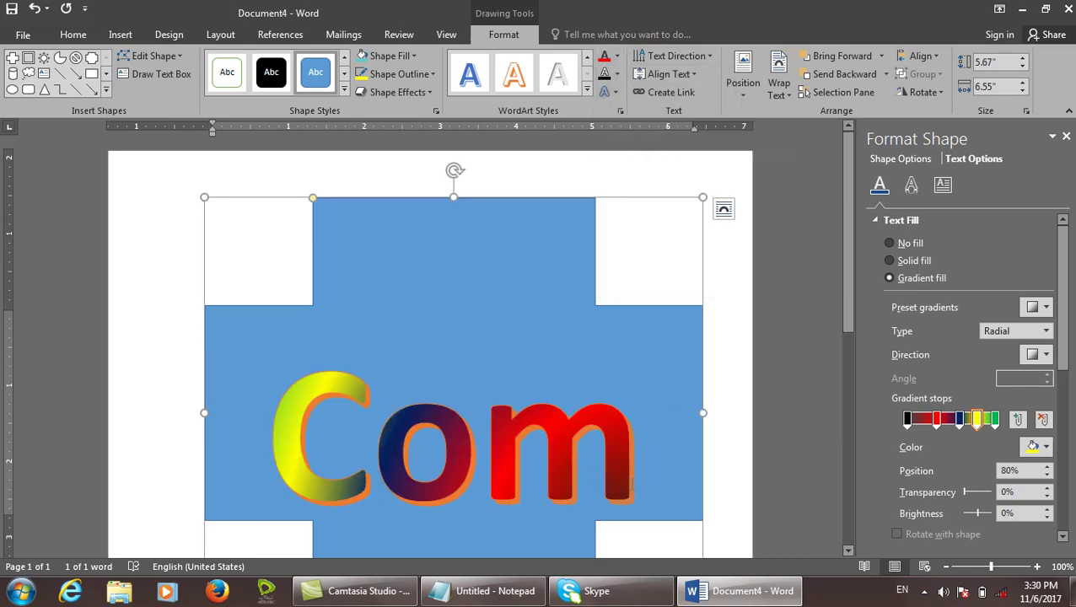
left_click(1066, 136)
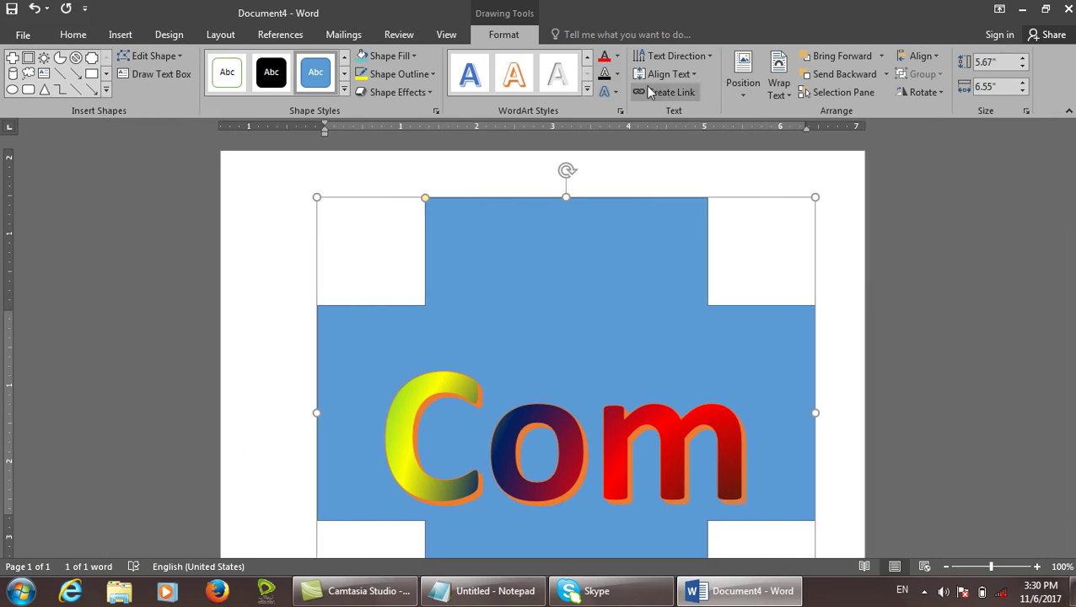
Set the text outline of the cross's lettering to 6 pt weight and standard Dark Blue.
left_click(619, 74)
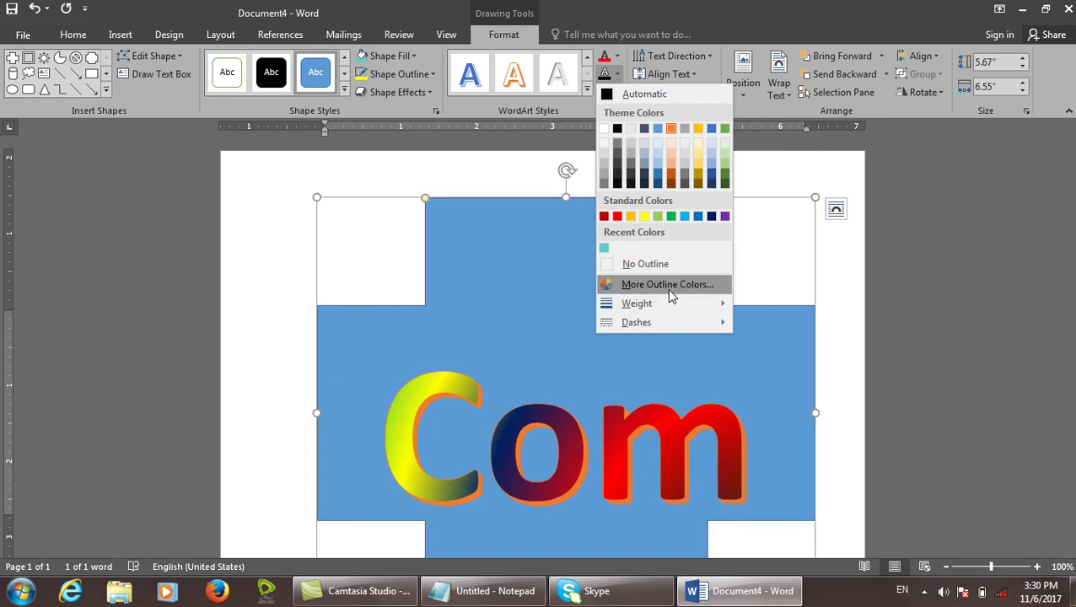
mouse_move(670, 303)
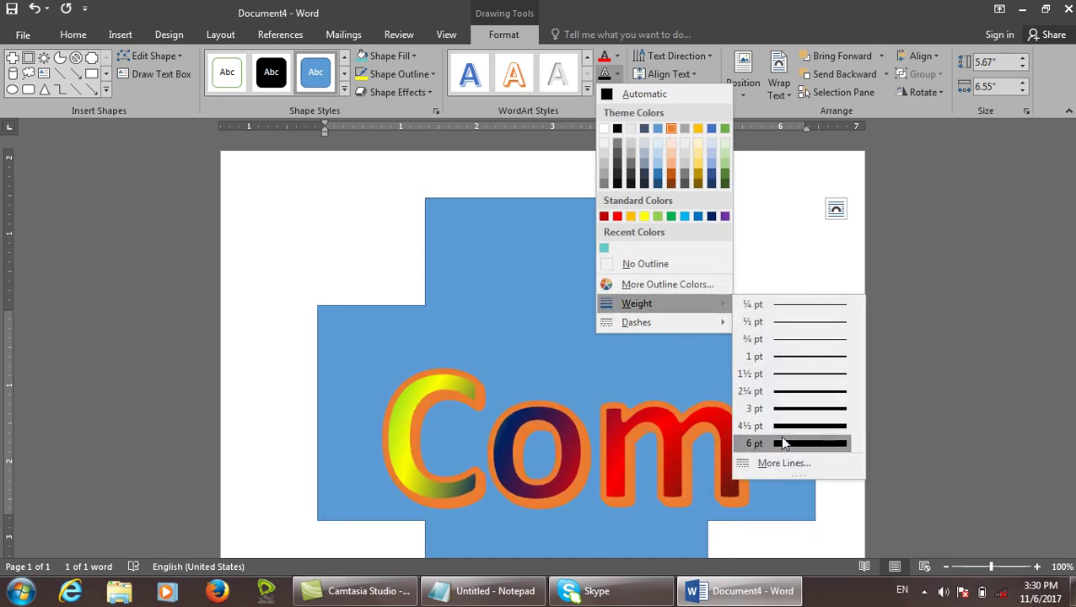
left_click(781, 443)
left_click(618, 73)
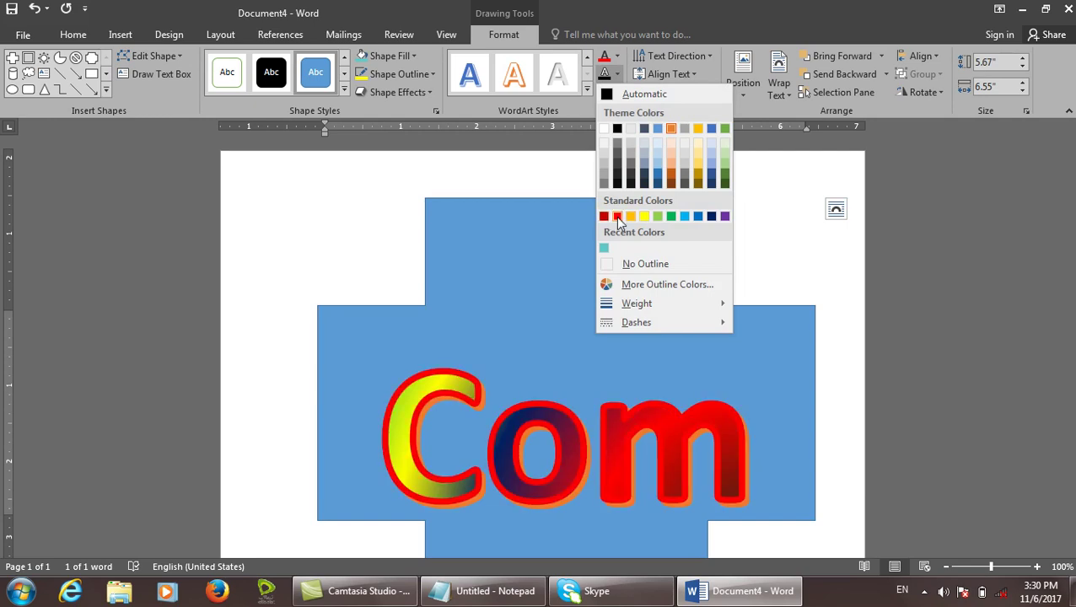
left_click(713, 217)
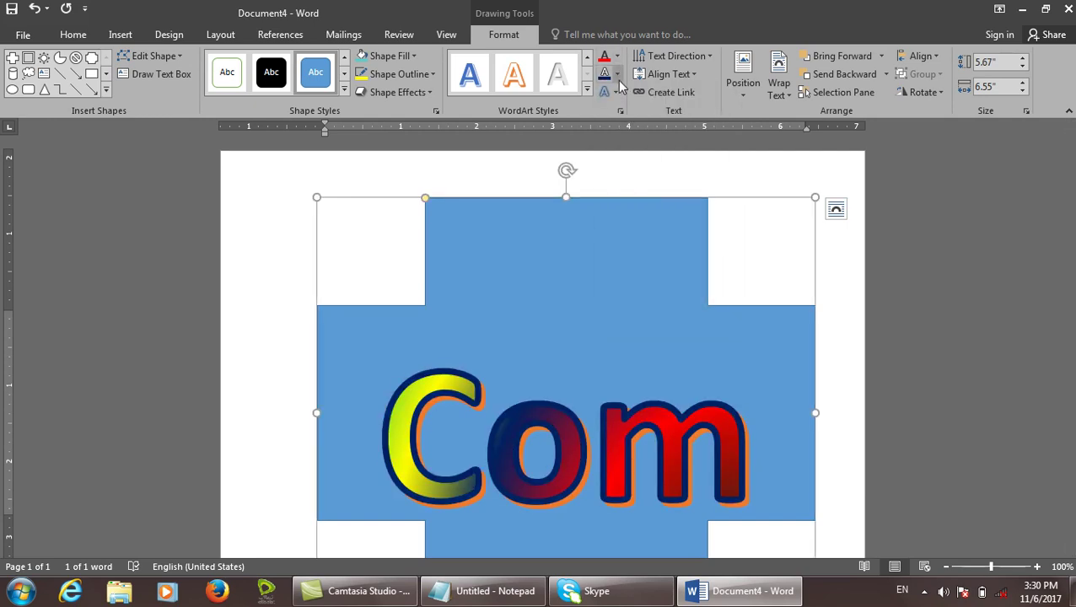
Change the text outline in the cross to the dash-dot line style.
left_click(617, 75)
mouse_move(678, 319)
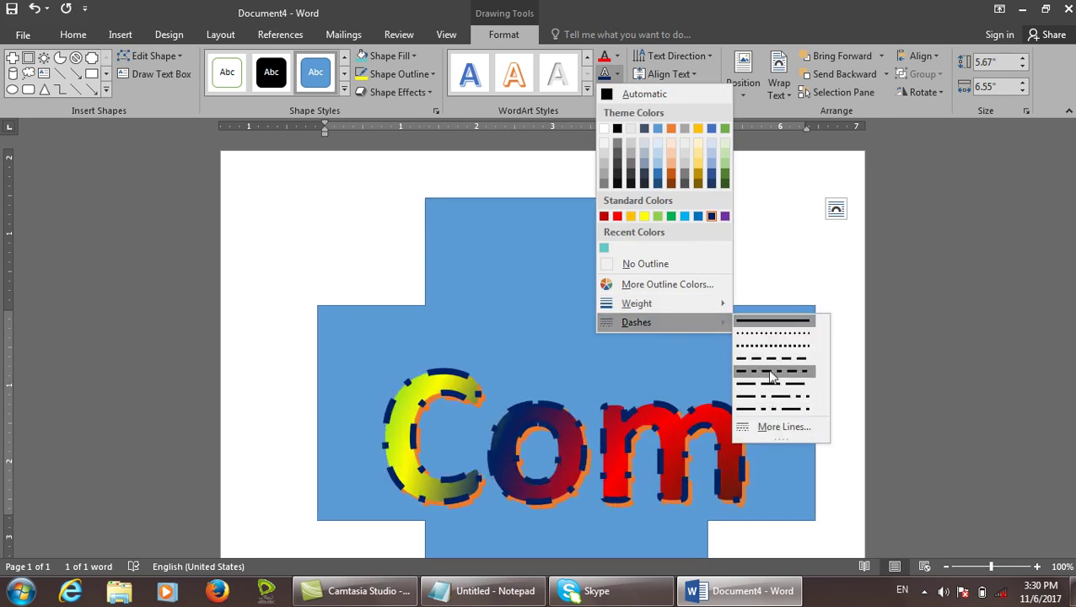
left_click(772, 373)
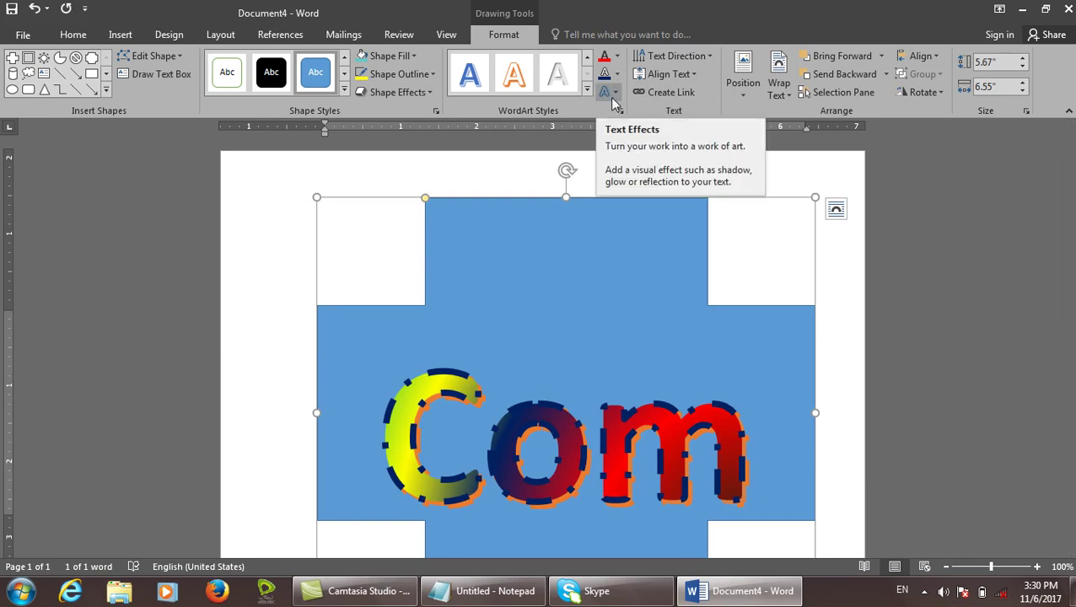
Create a new blank document and draw a wavy flowchart punched-tape shape about 6.18" wide and 4.24" high.
key("ctrl+n")
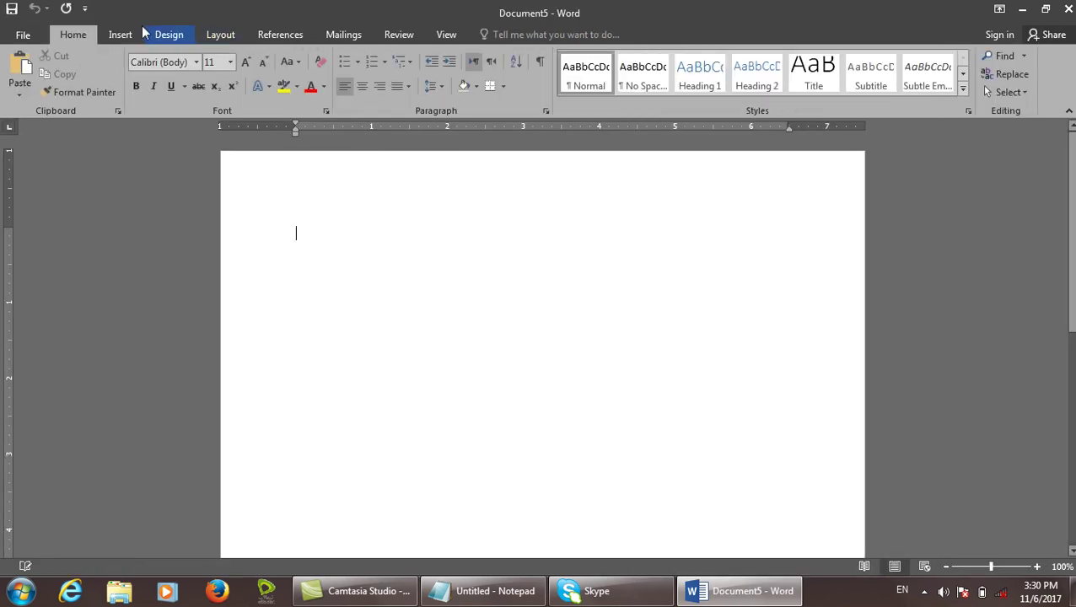
left_click(119, 33)
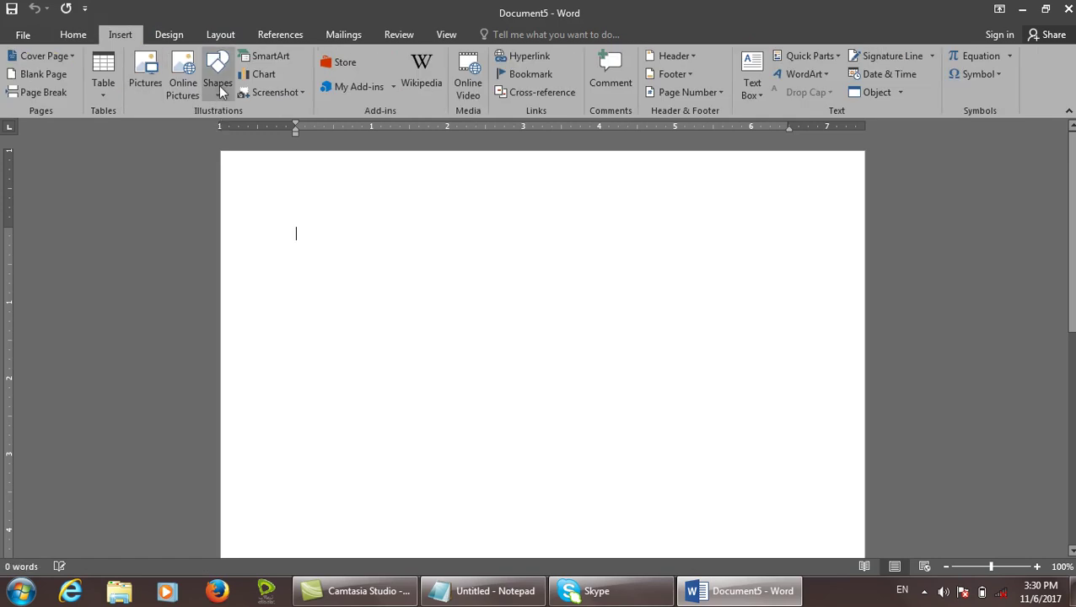
left_click(217, 72)
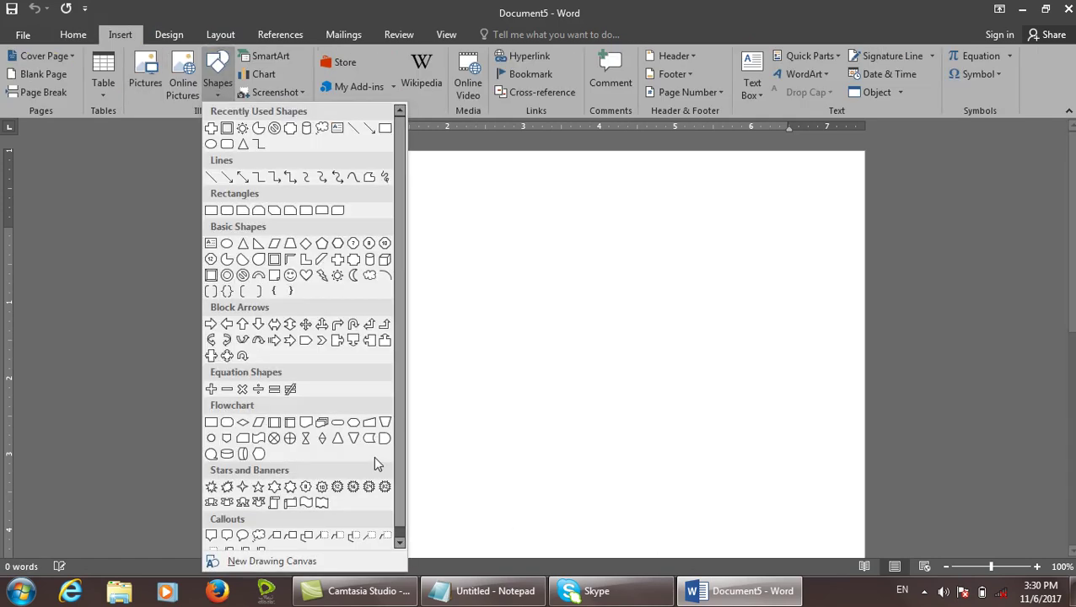
left_click(259, 438)
left_click_drag(327, 163, 797, 486)
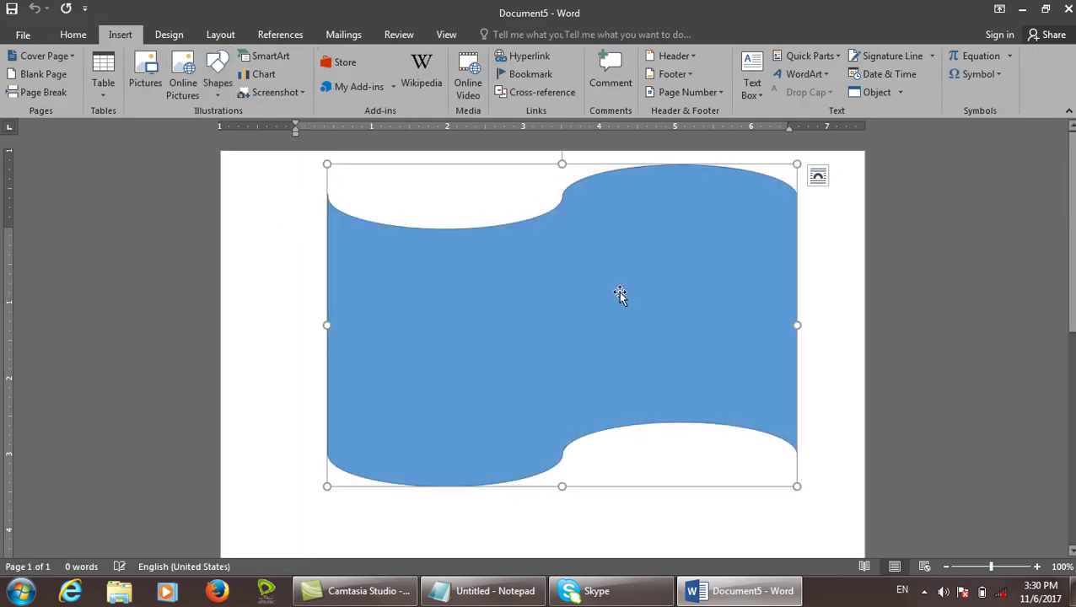
Add the text "Computer" inside the wavy shape.
right_click(619, 293)
left_click(661, 335)
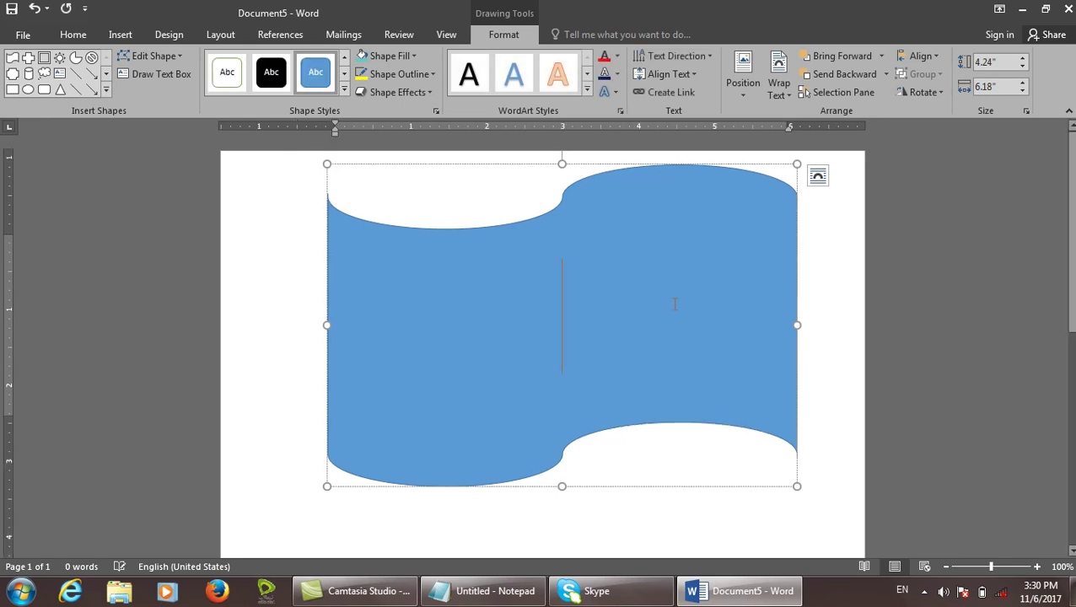
type("Computer")
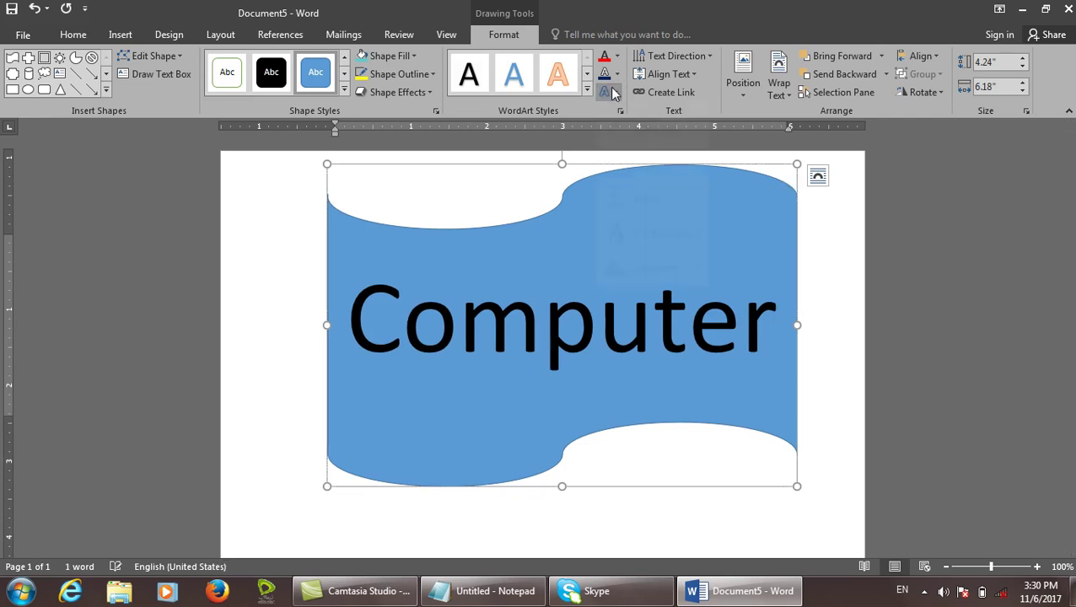
Apply the upward-arch Follow Path transform to the text "Computer" in the wavy shape.
mouse_move(685, 122)
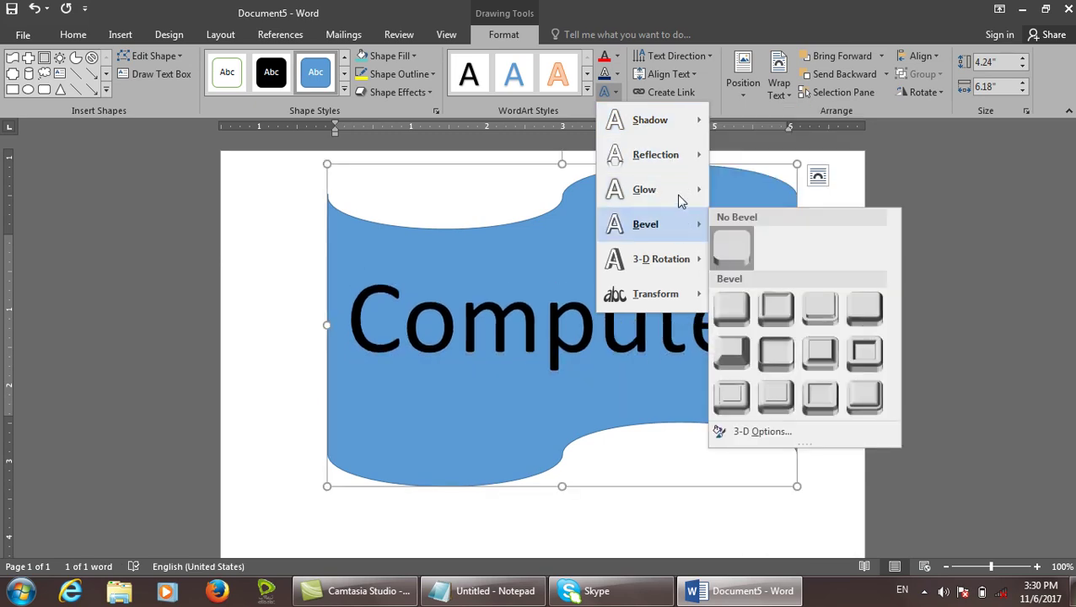
mouse_move(616, 295)
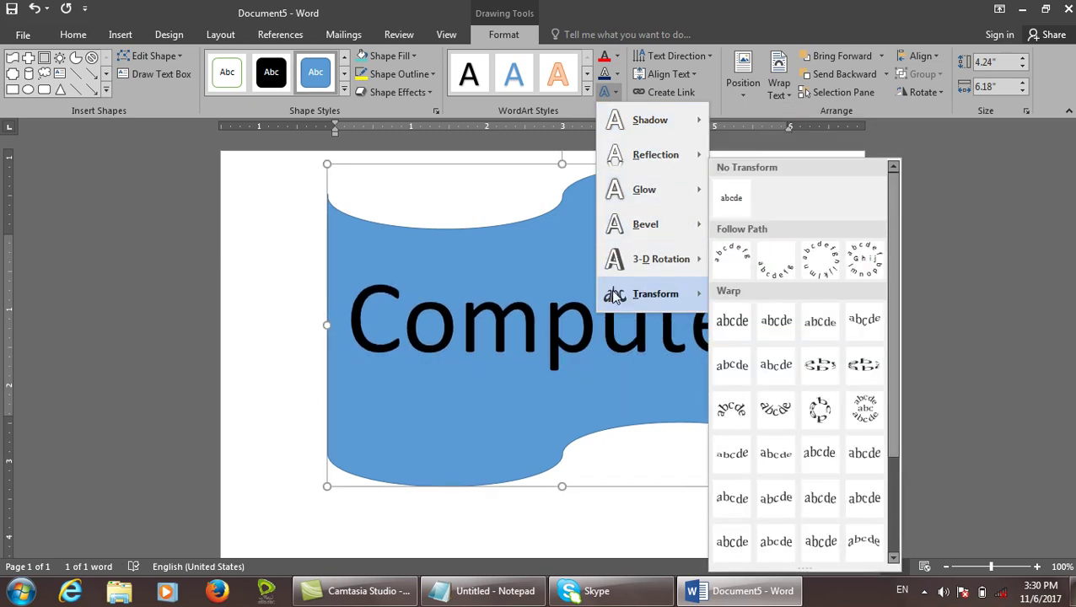
left_click(730, 260)
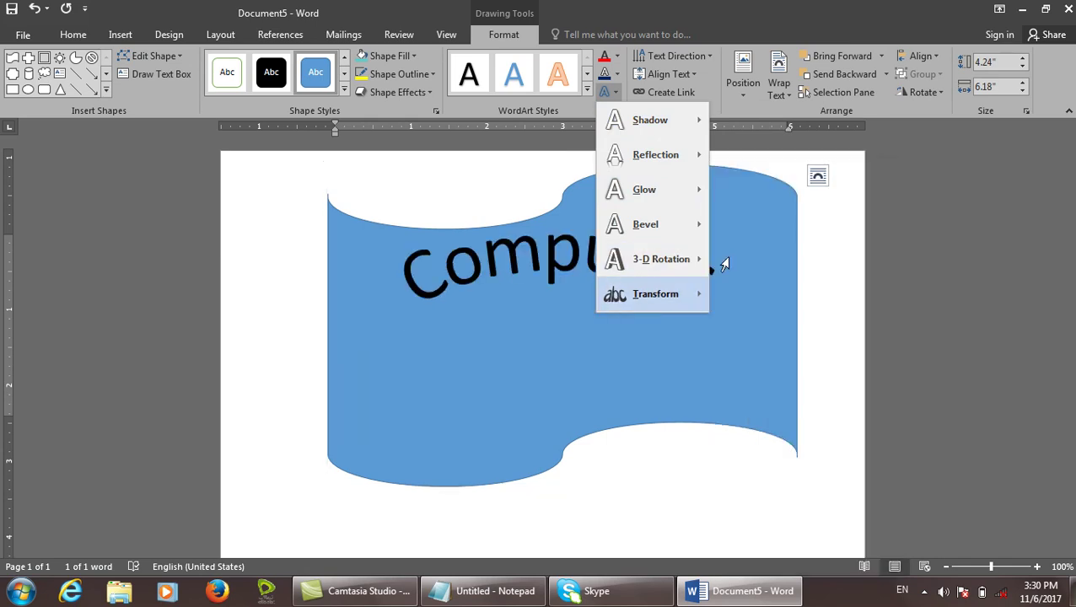
Apply the three-line Deflate-Inflate-Deflate warp transform to the text "Computer" in the wavy shape.
left_click(603, 91)
mouse_move(658, 294)
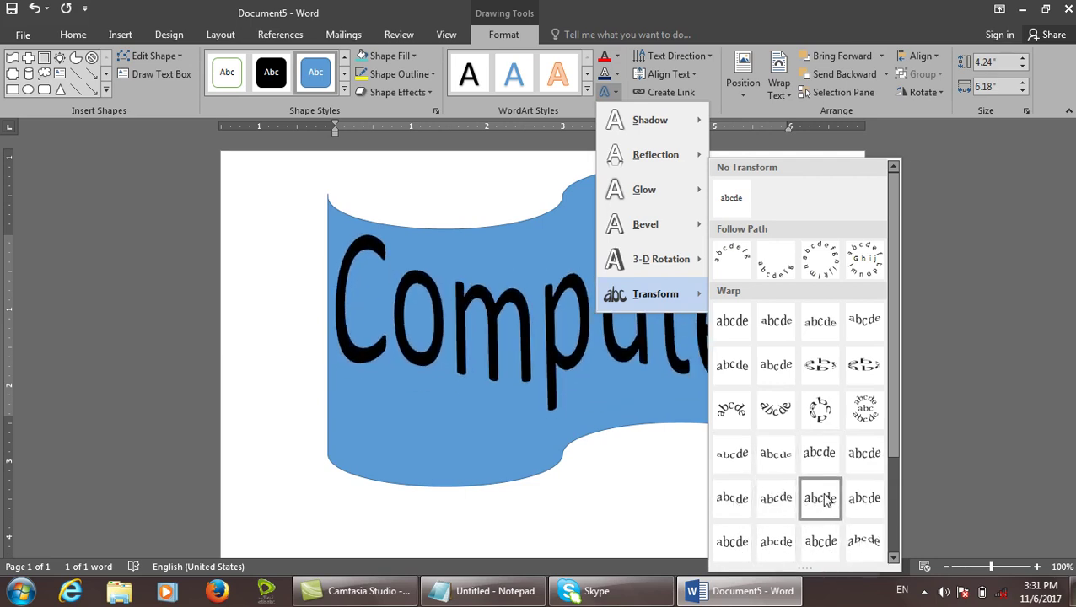
scroll(894, 521, "down", 3)
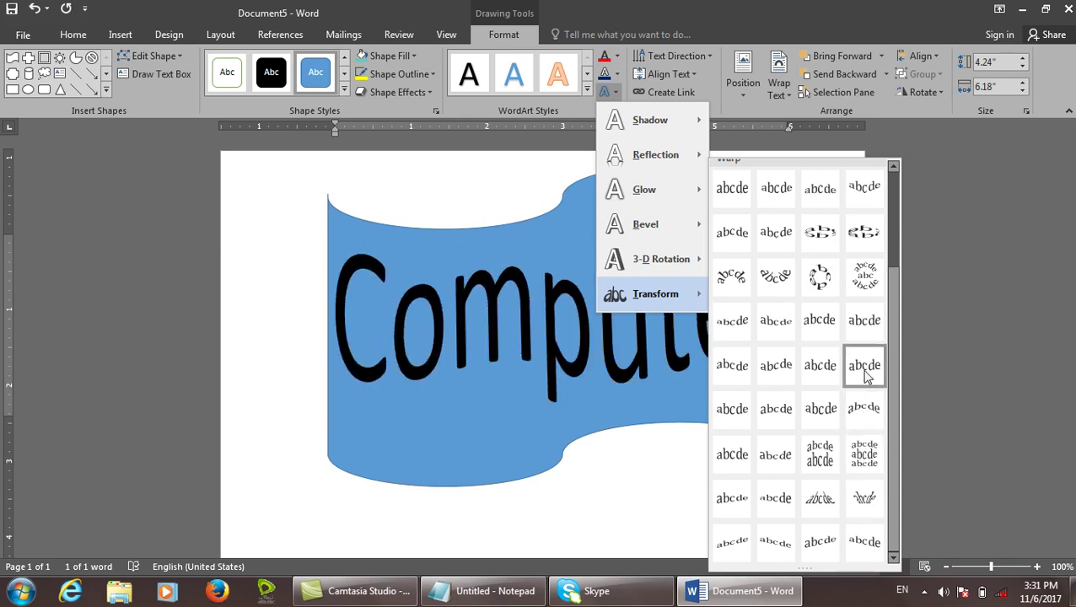
left_click(869, 462)
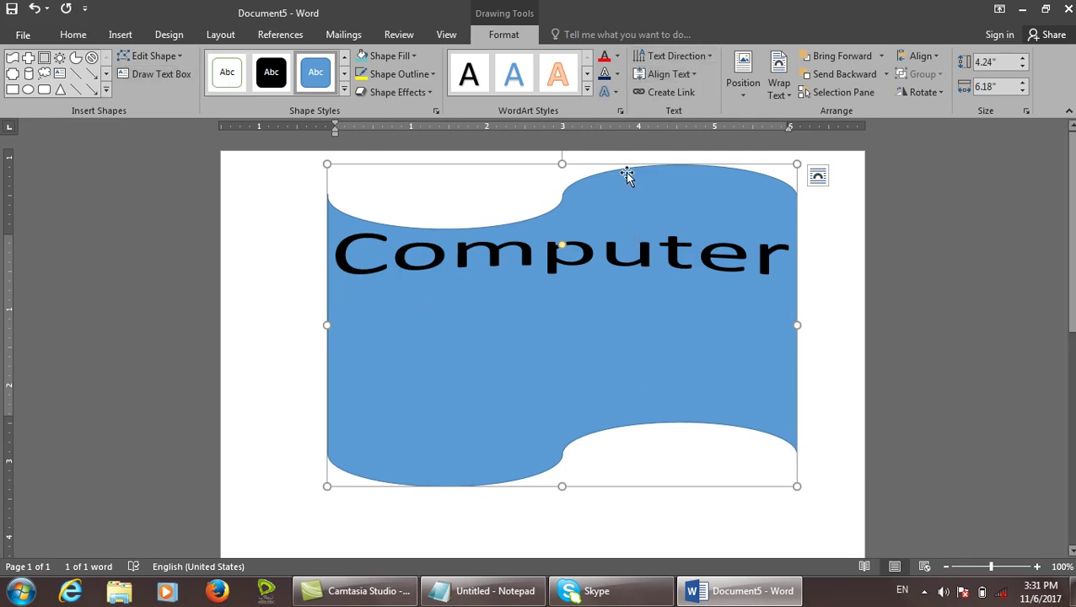
Delete the wavy shape and draw an empty text box about 4.72" wide and 3.91" high on the page.
key("Delete")
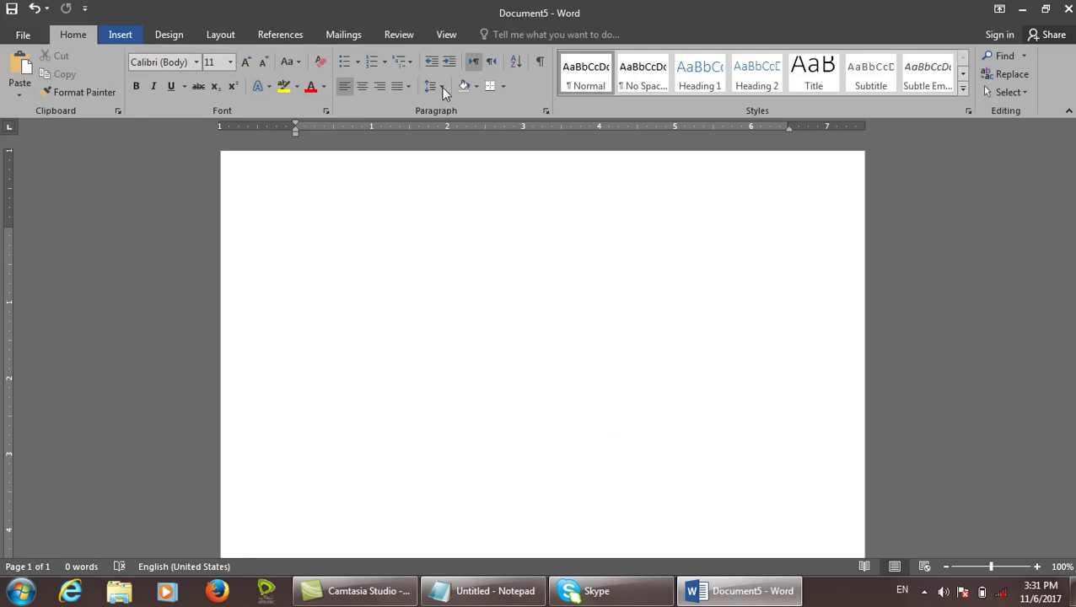
left_click(119, 35)
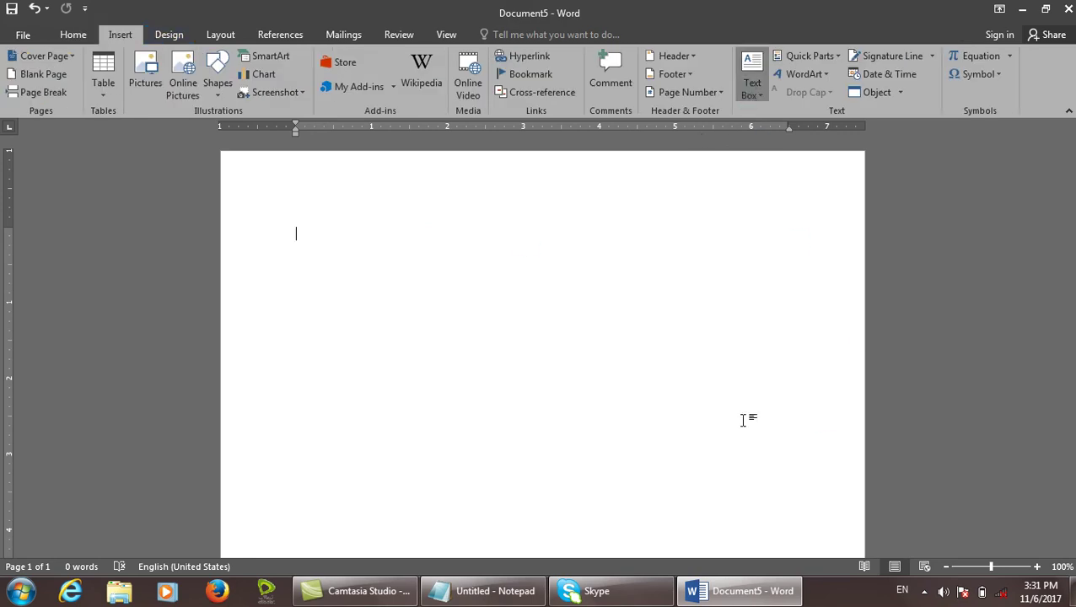
left_click(793, 362)
left_click_drag(387, 188, 568, 334)
left_click_drag(745, 483, 746, 484)
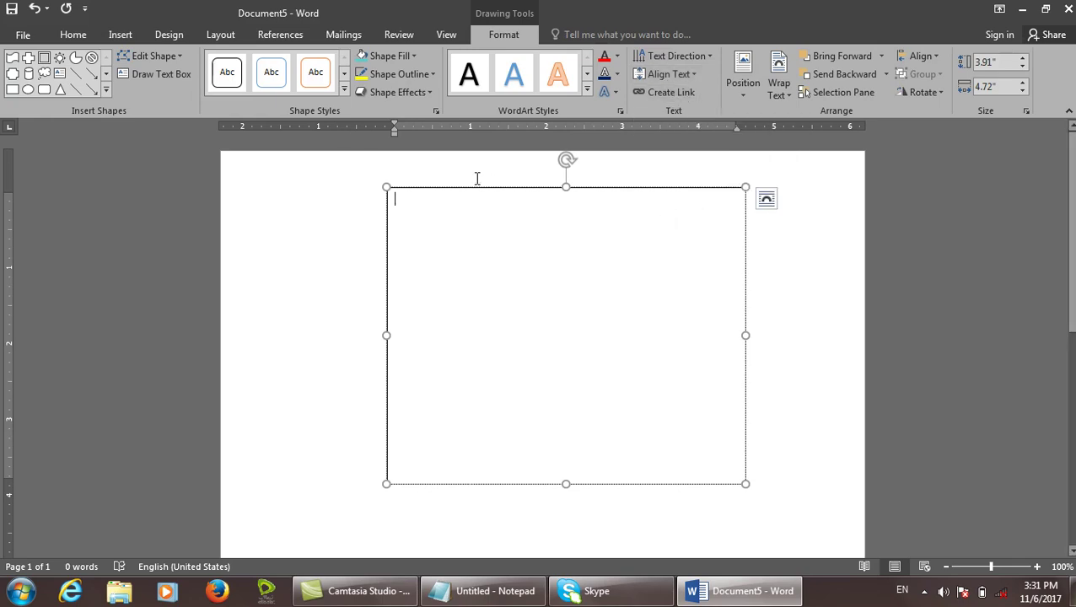
Draw an isosceles triangle about 1.48" wide and 2.16" high beside the text box, and compare the text options of both objects.
left_click(61, 88)
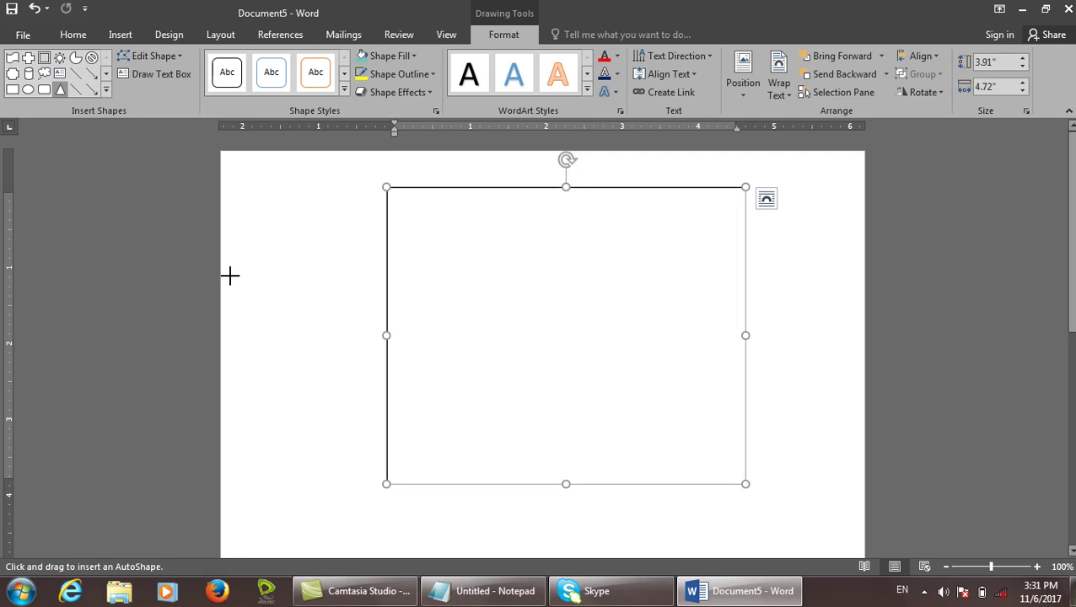
mouse_move(235, 234)
left_mouse_down()
mouse_move(371, 411)
mouse_move(349, 399)
left_mouse_up()
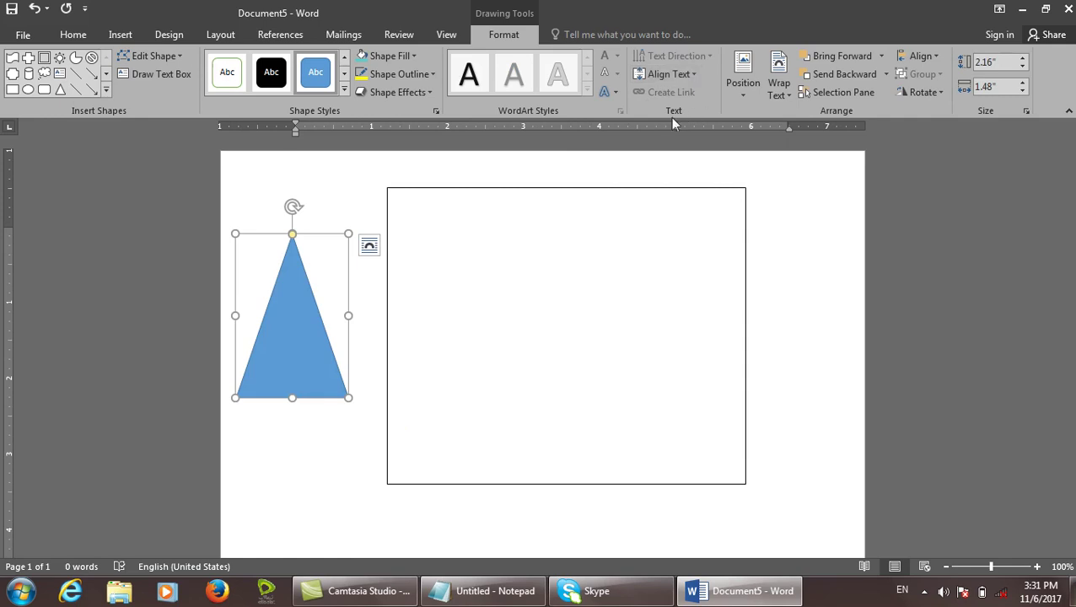
left_click(689, 189)
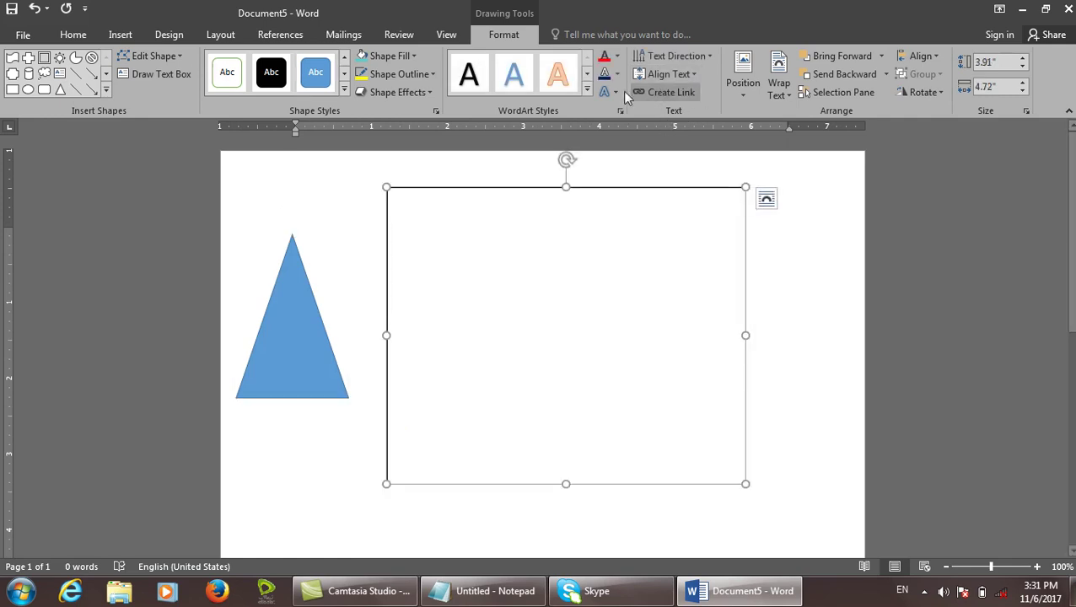
left_click(303, 282)
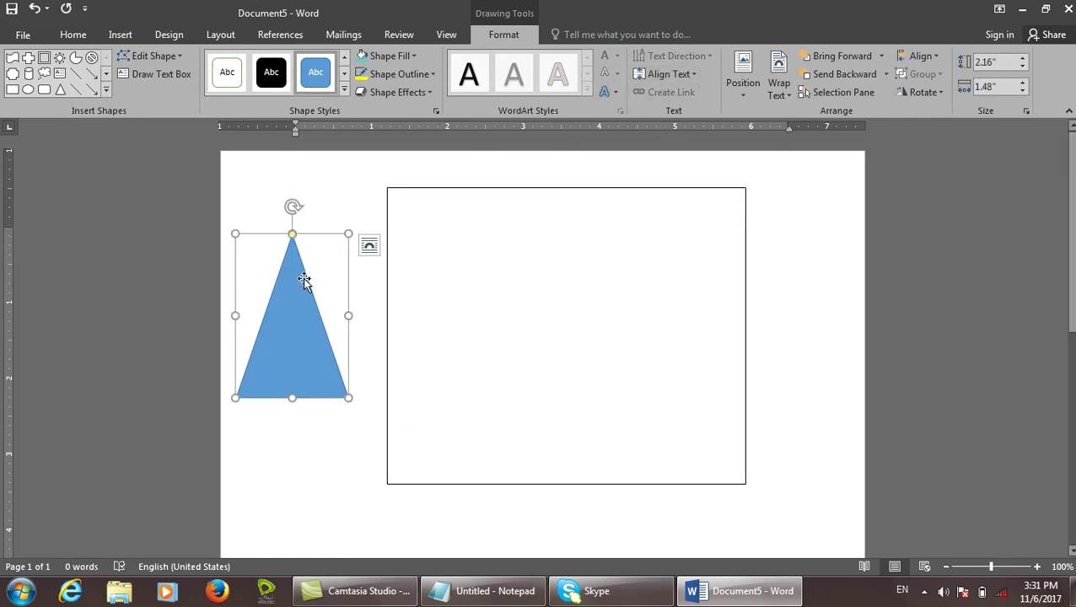
left_click(125, 36)
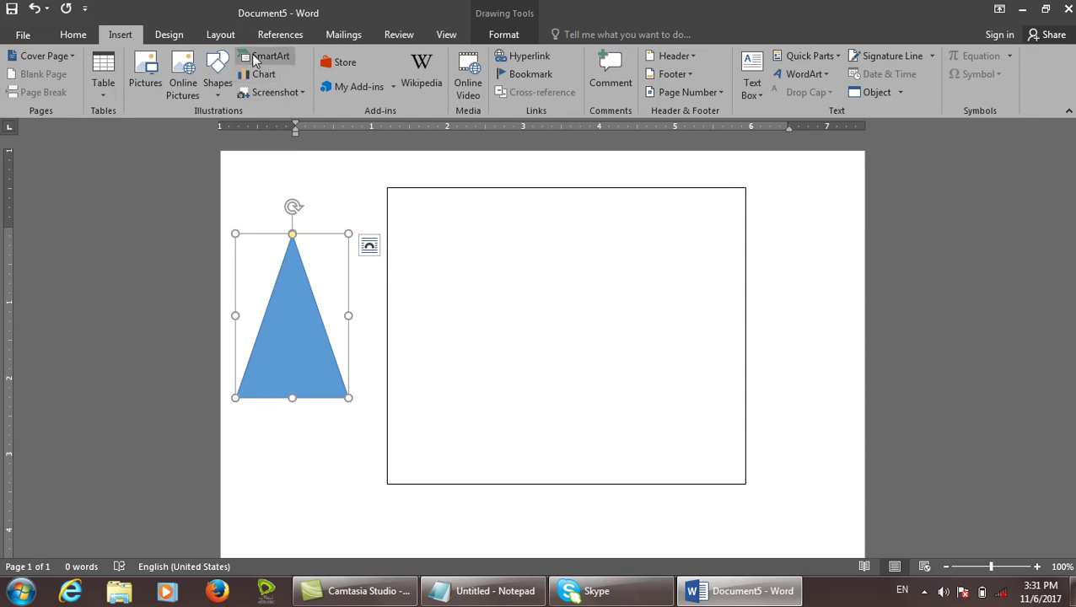